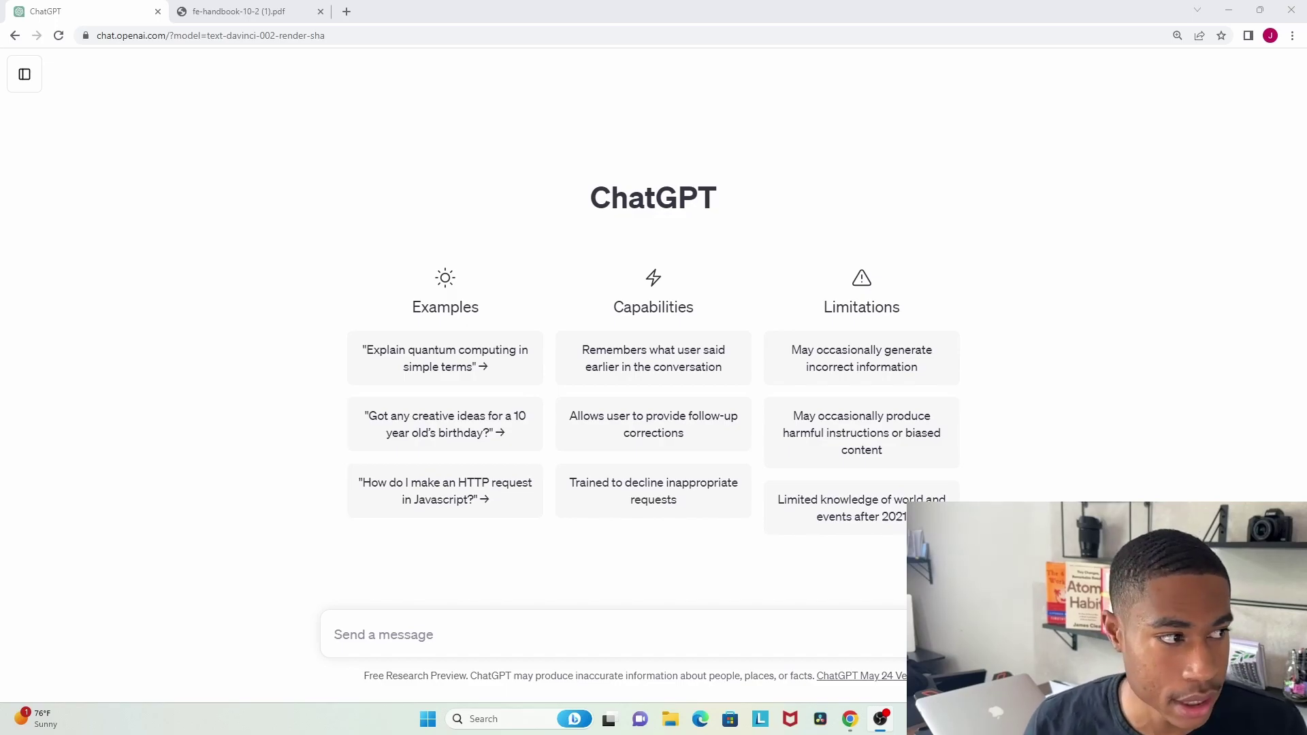
# Step: Search Google for 'chatgpt', open OpenAI's Introducing ChatGPT page, and launch a new ChatGPT chat tab
pyautogui.hotkey('ctrl', 't')
pyautogui.click(498, 263)
pyautogui.write('chatgp')
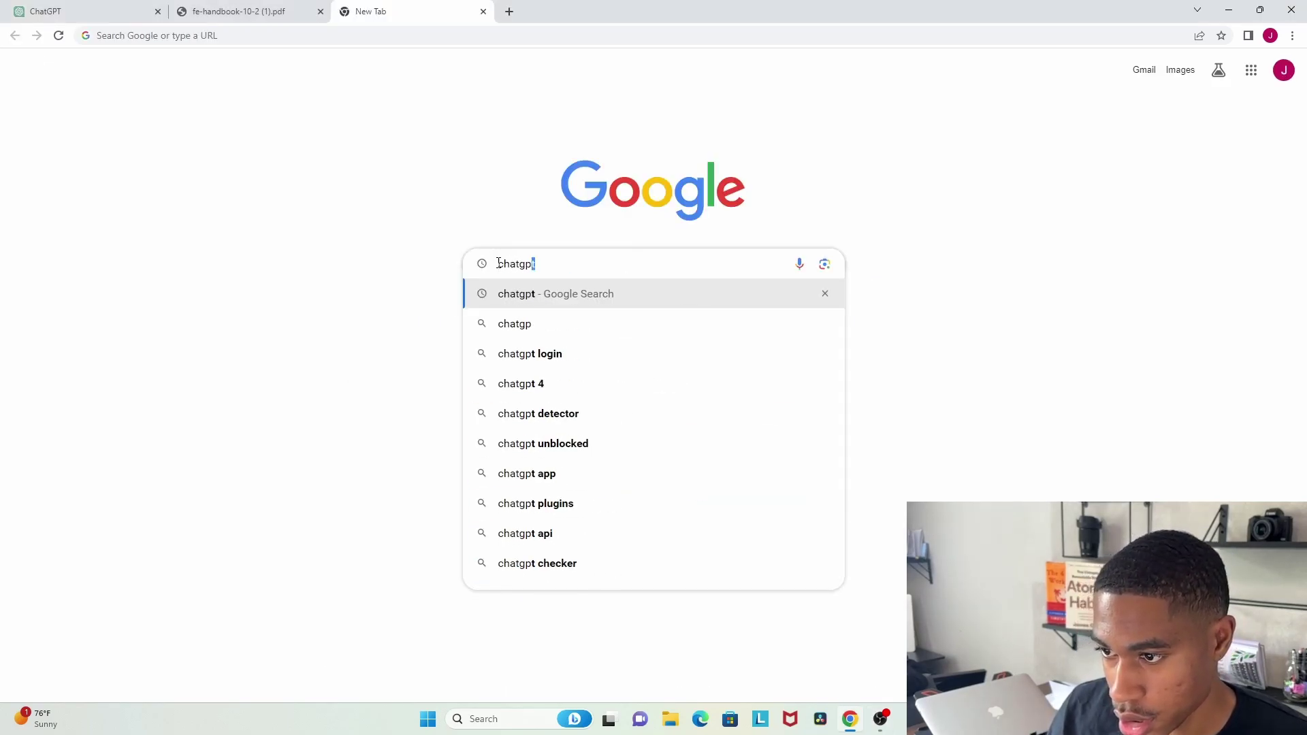
pyautogui.press('Return')
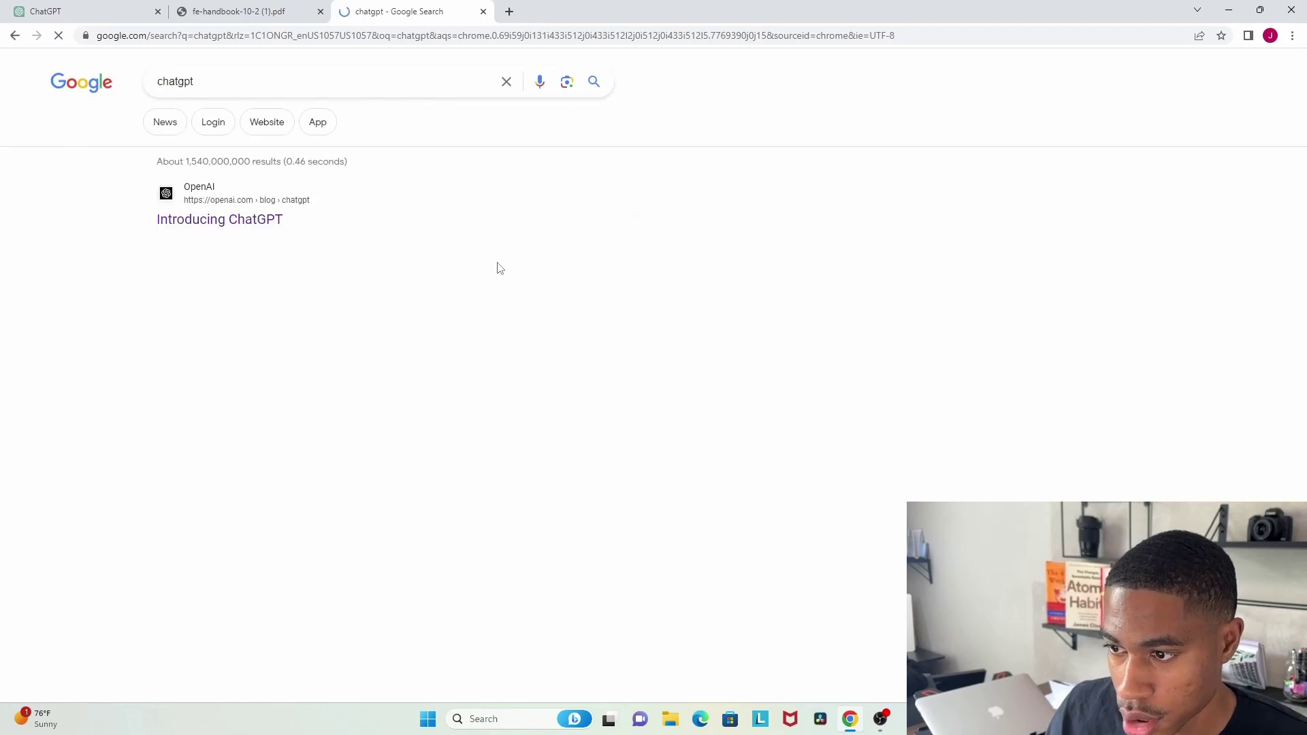
pyautogui.click(261, 219)
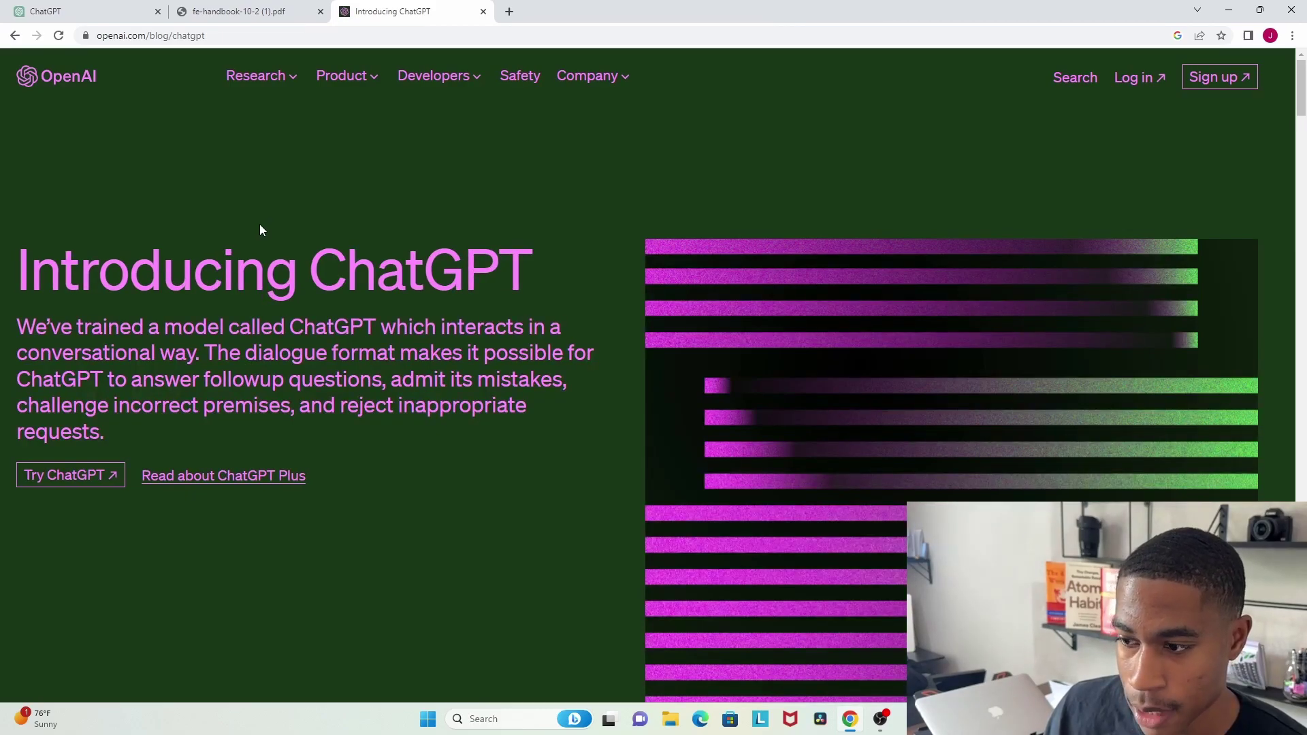
pyautogui.click(68, 477)
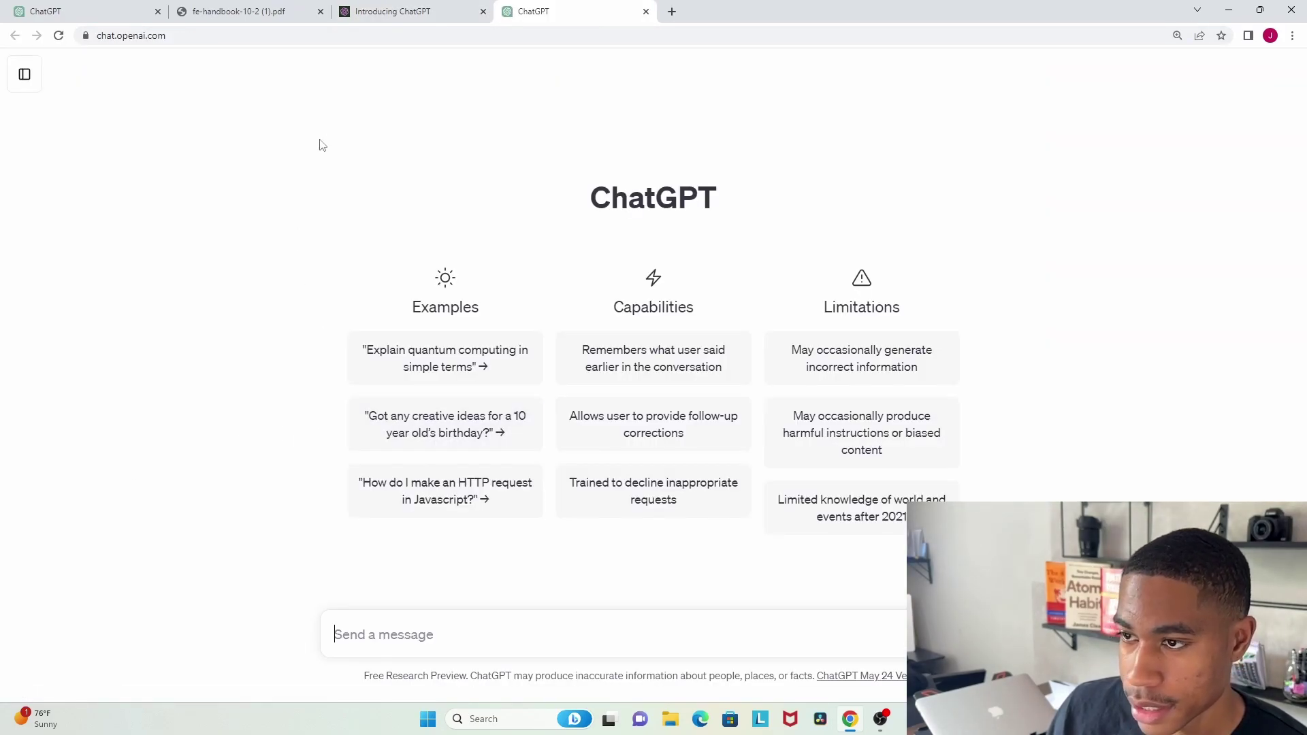
pyautogui.click(449, 18)
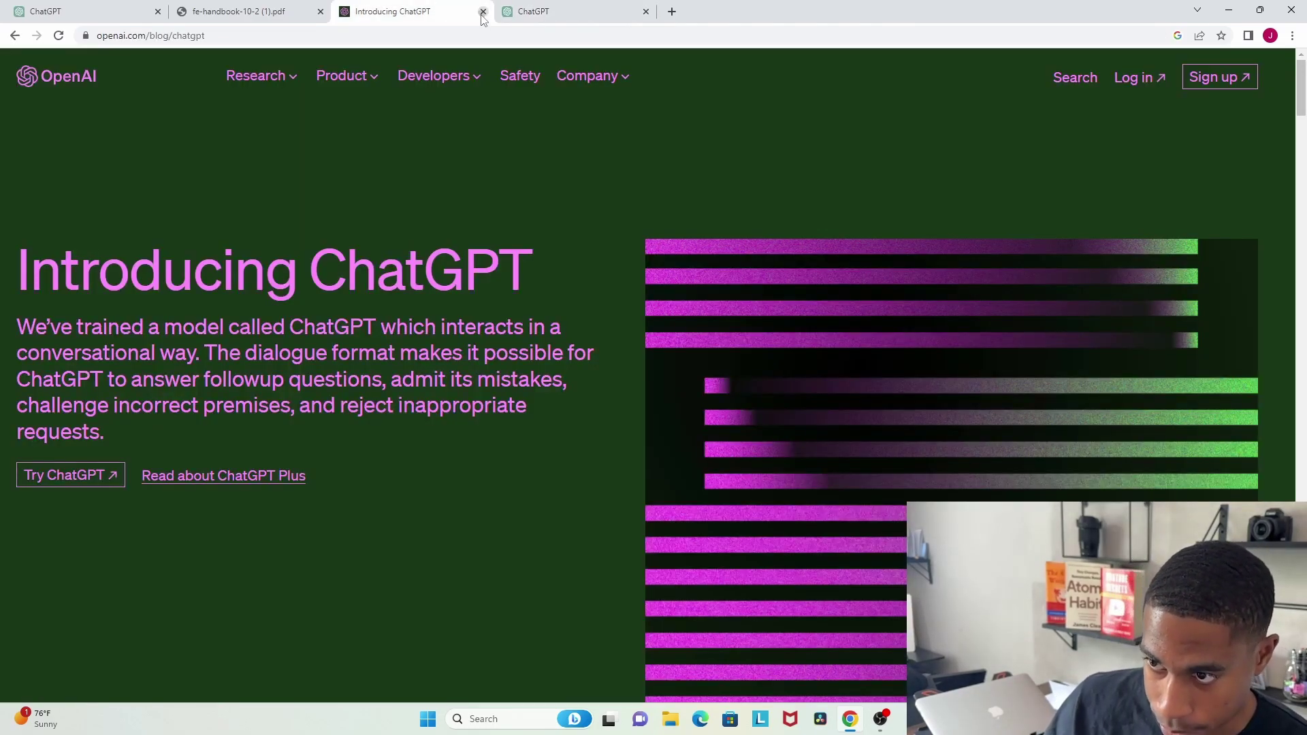
# Step: Close the Introducing ChatGPT tab so the empty new chat is in front
pyautogui.click(482, 12)
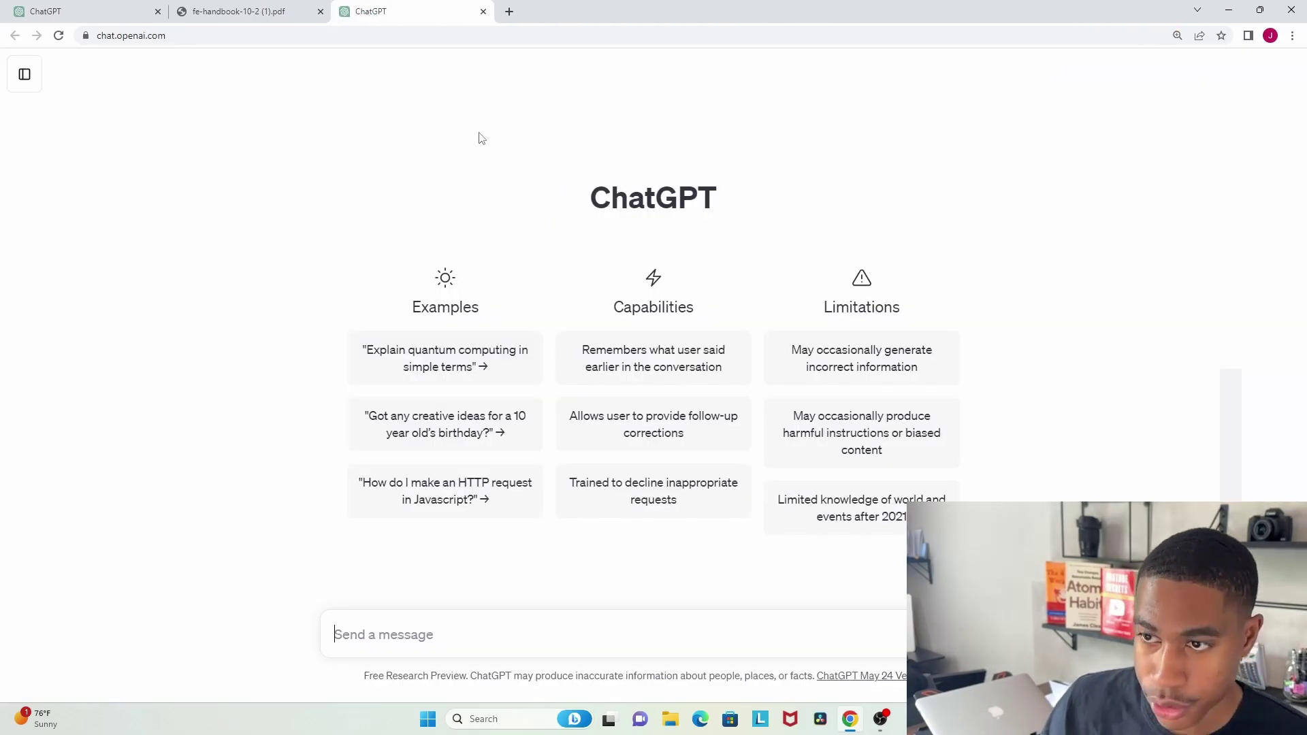
# Step: Copy 'Index properties and soil classifications' from the FE handbook's Geotechnical Engineering topic list
pyautogui.click(243, 14)
pyautogui.click(604, 389)
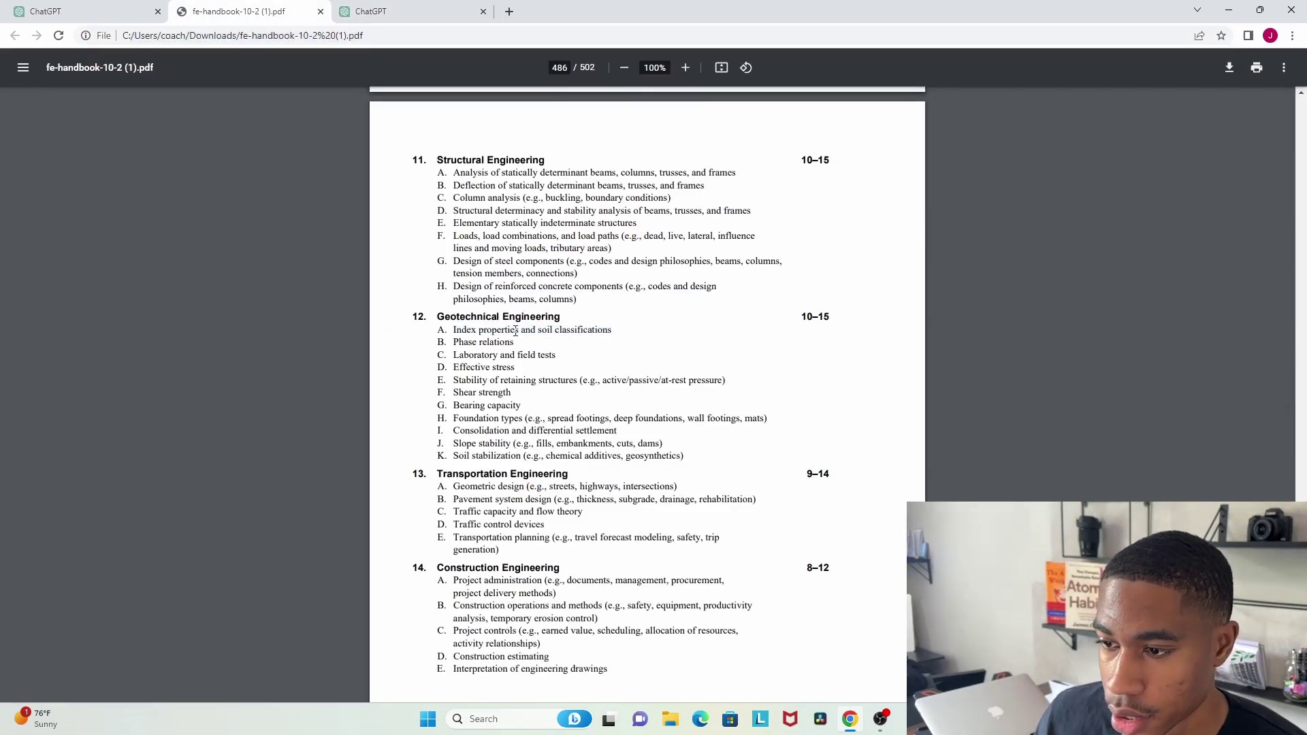
pyautogui.keyDown('ctrl'); pyautogui.scroll(5, 468, 349); pyautogui.keyUp('ctrl')
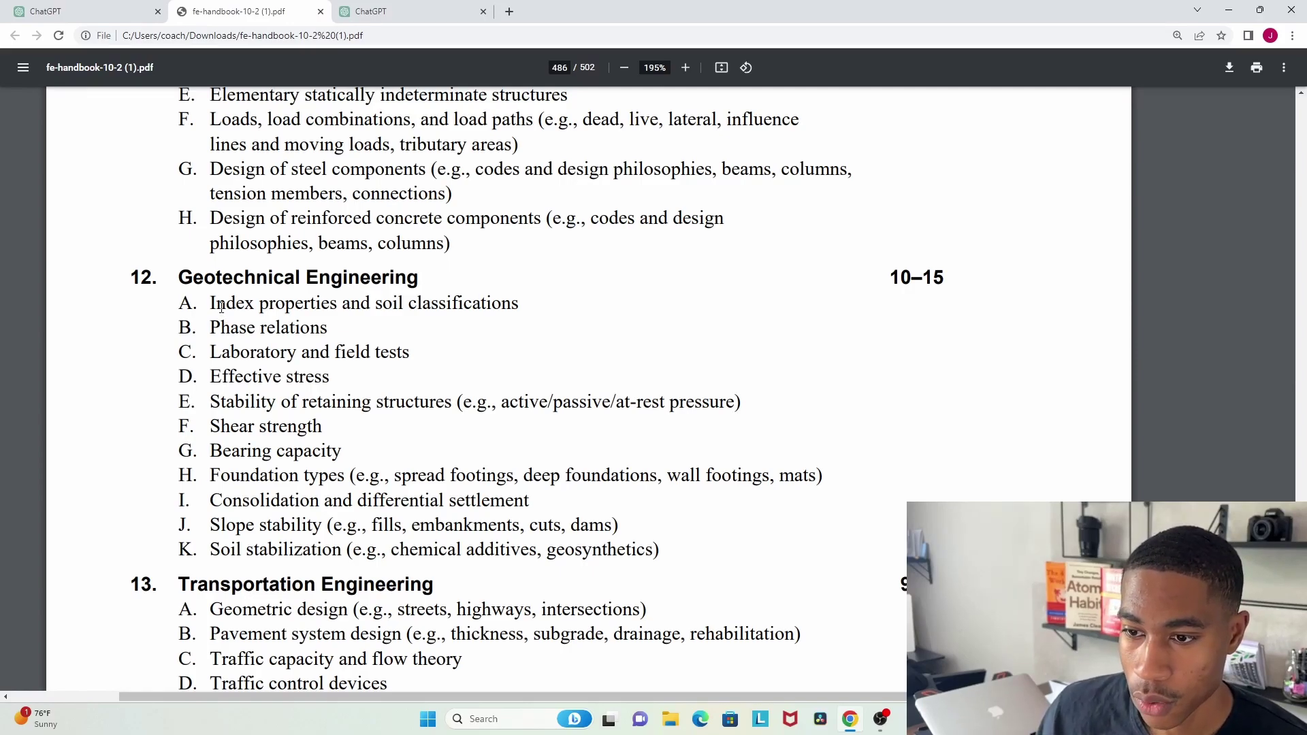
pyautogui.moveTo(214, 303); pyautogui.dragTo(520, 306)
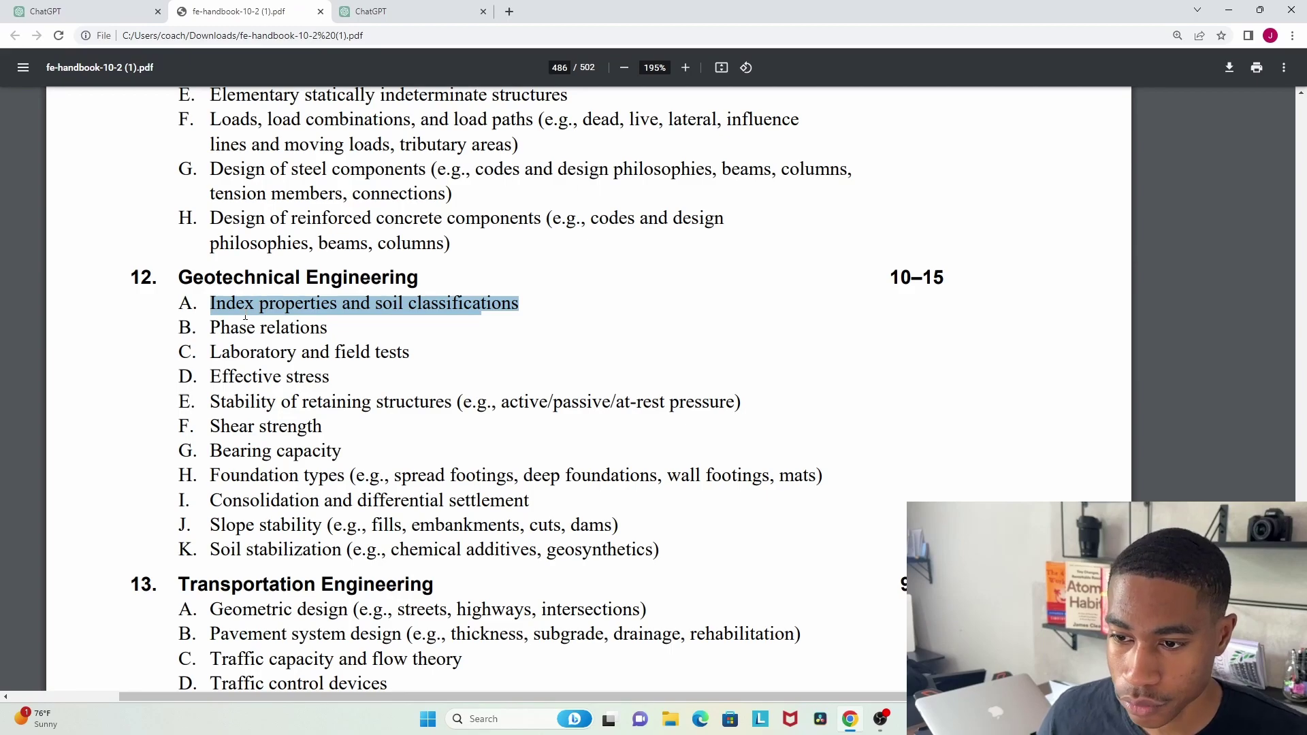
pyautogui.click(349, 321)
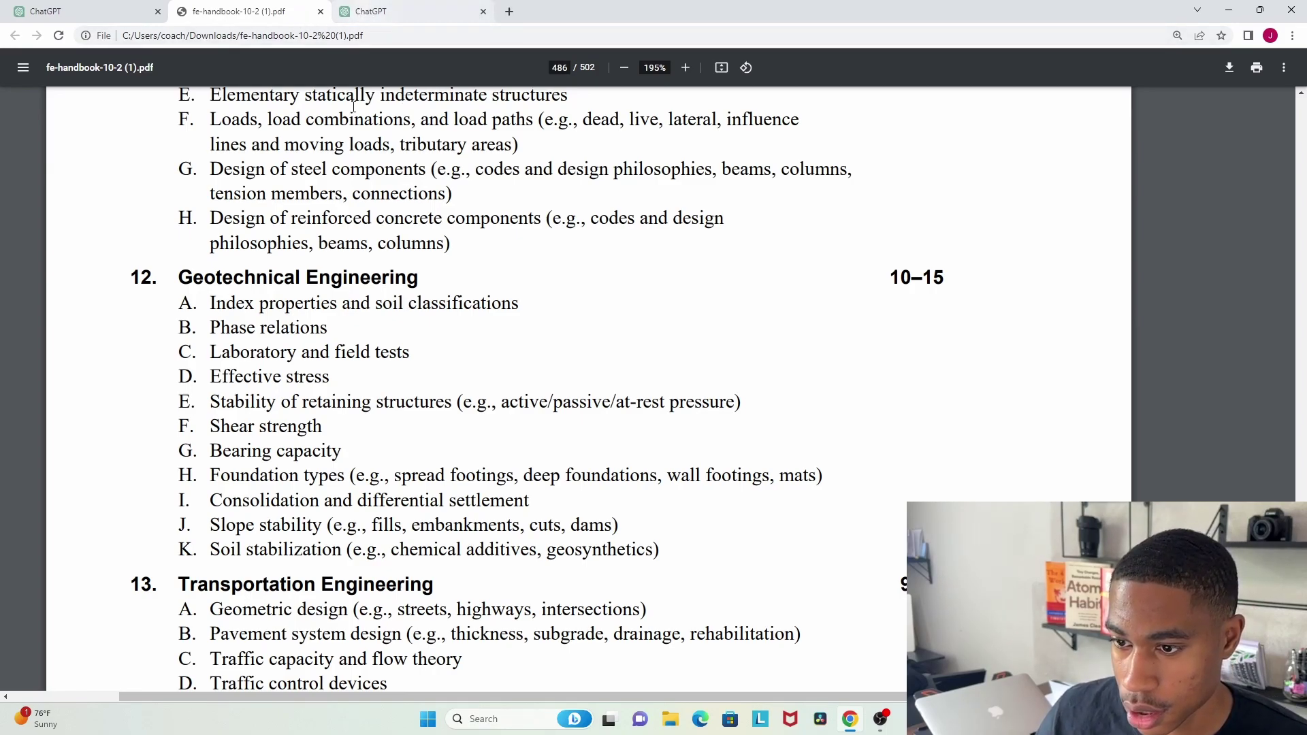
pyautogui.moveTo(211, 304); pyautogui.dragTo(519, 307)
pyautogui.rightClick(460, 317)
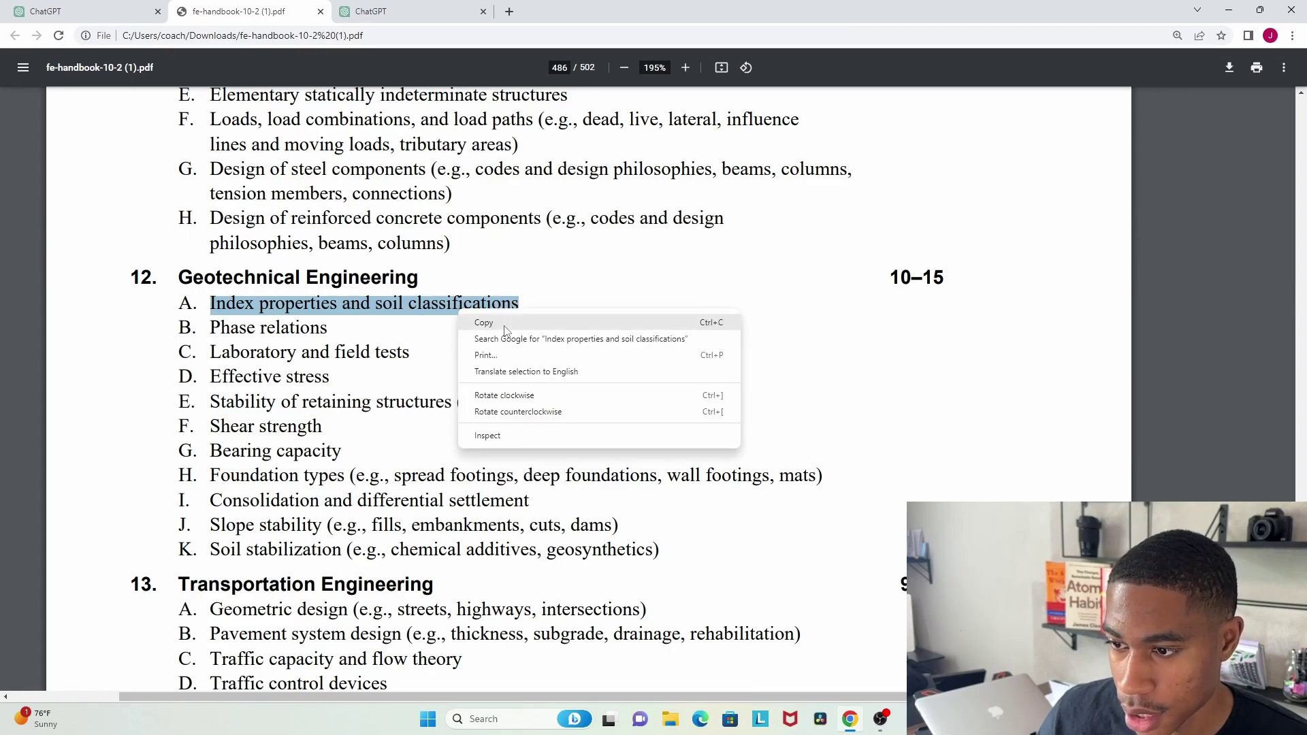
pyautogui.click(477, 322)
# Step: Draft an unsent prompt for a multiple choice Index properties and soil classifications problem solvable in 3-5 minutes
pyautogui.click(409, 20)
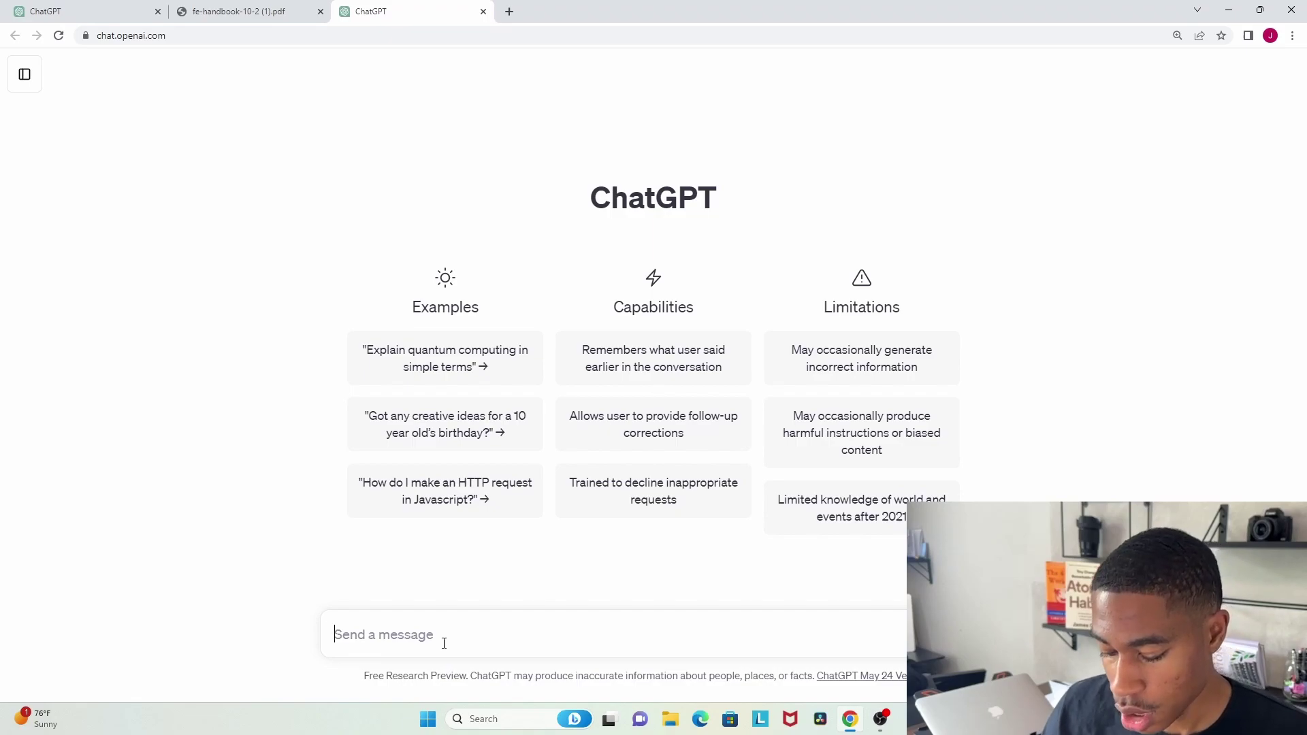
pyautogui.write('Create')
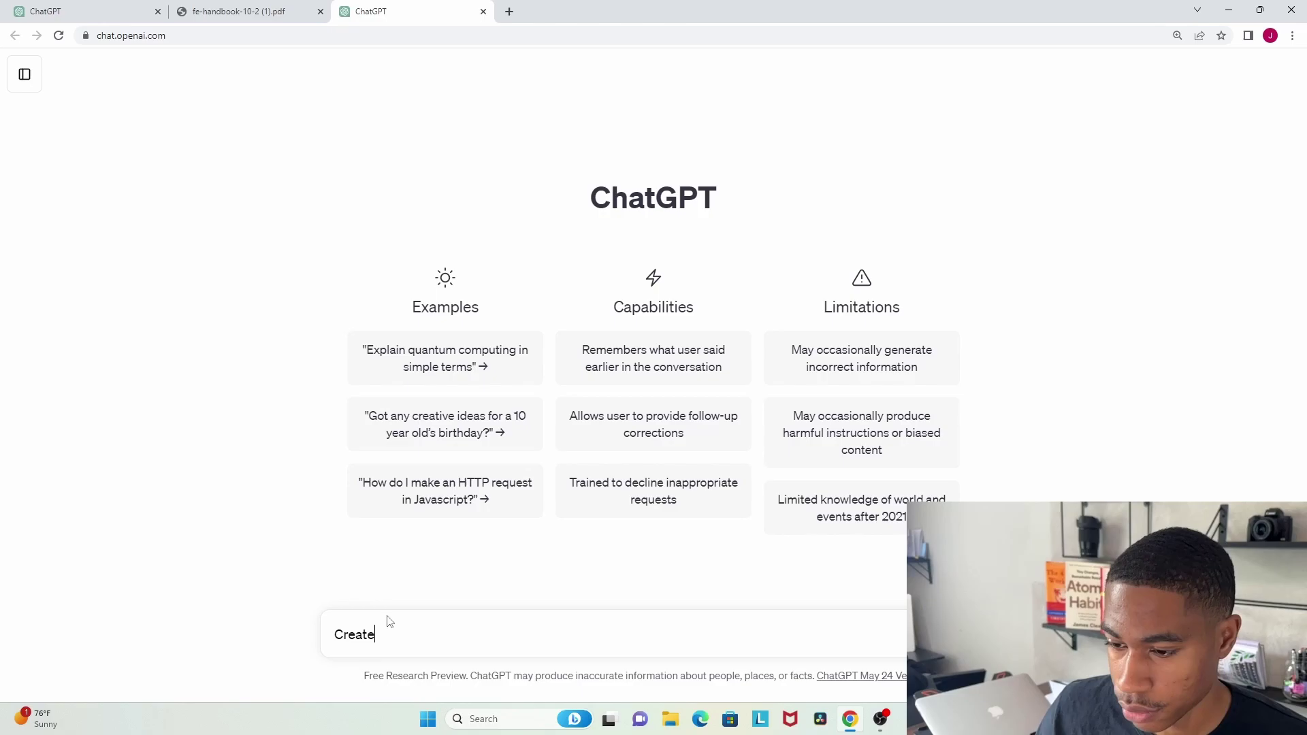
pyautogui.hotkey('ctrl', '+')
pyautogui.hotkey('ctrl', '+')
pyautogui.hotkey('ctrl', '+')
pyautogui.hotkey('ctrl', '+')
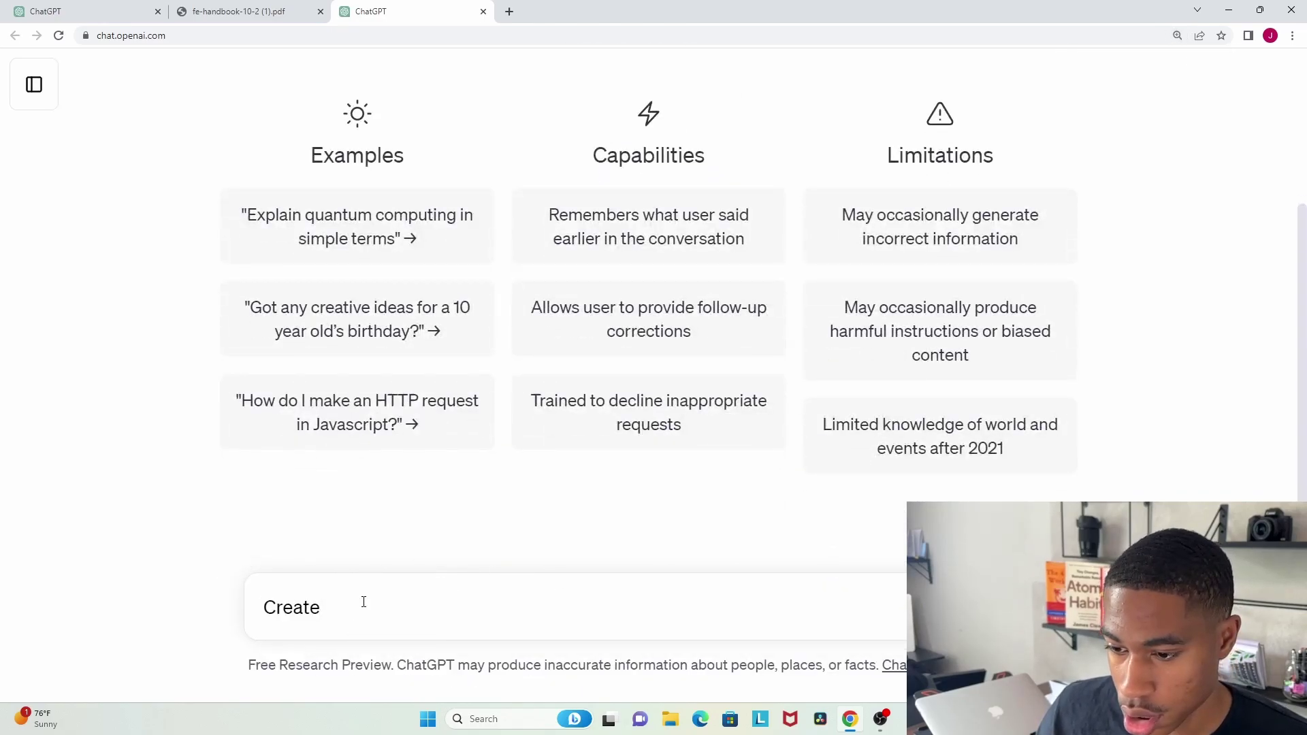
pyautogui.write('a m')
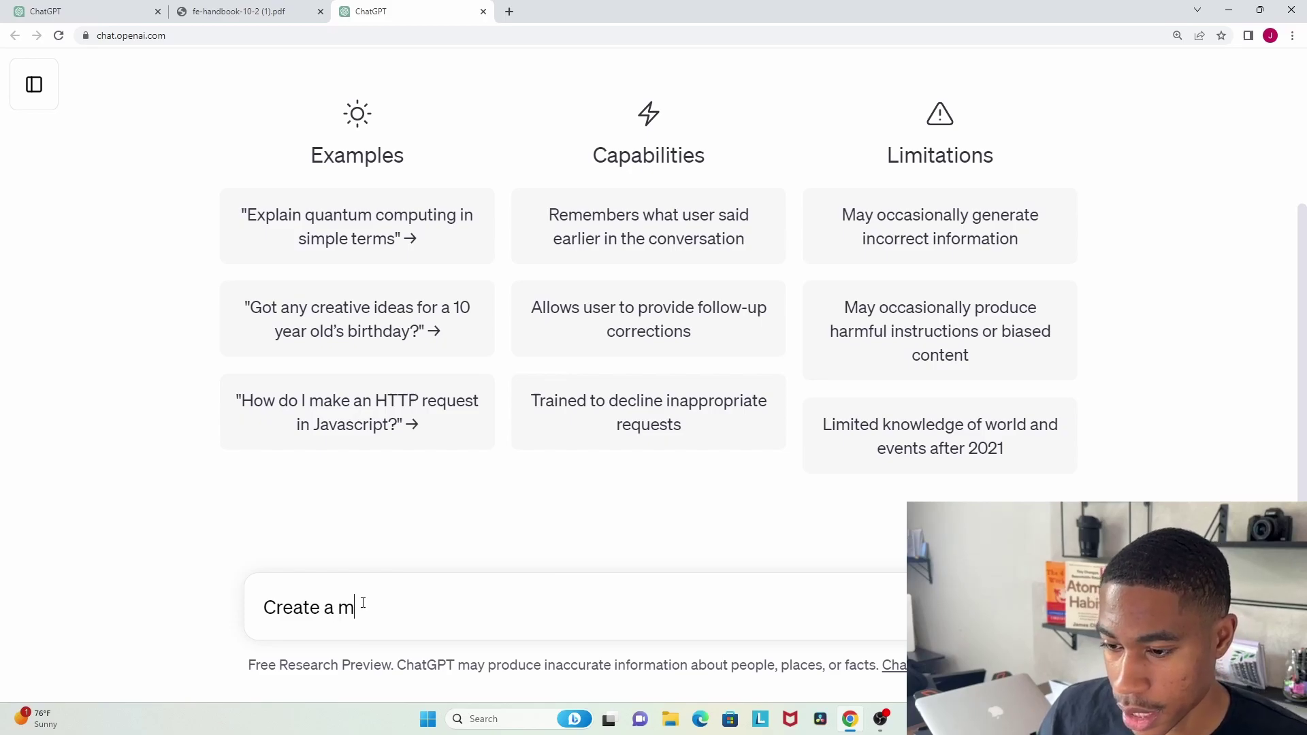
pyautogui.write('ultiple')
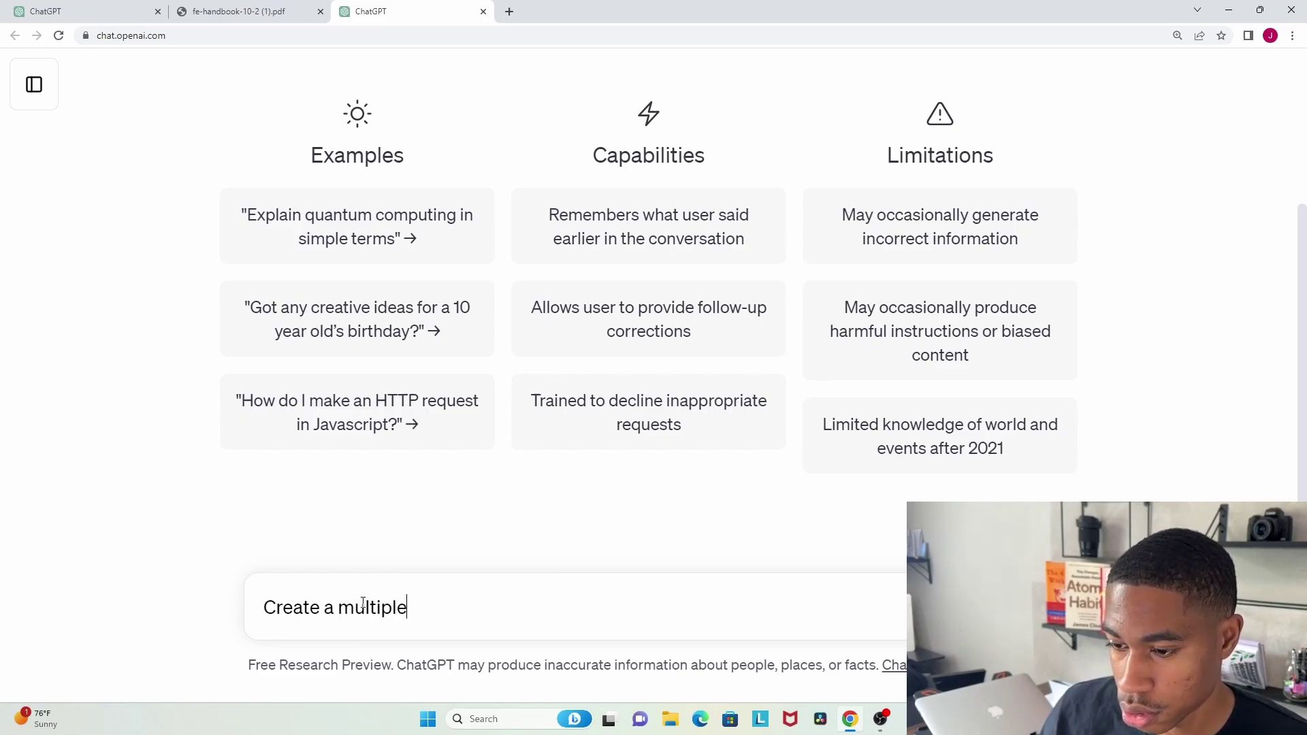
pyautogui.write(' choice')
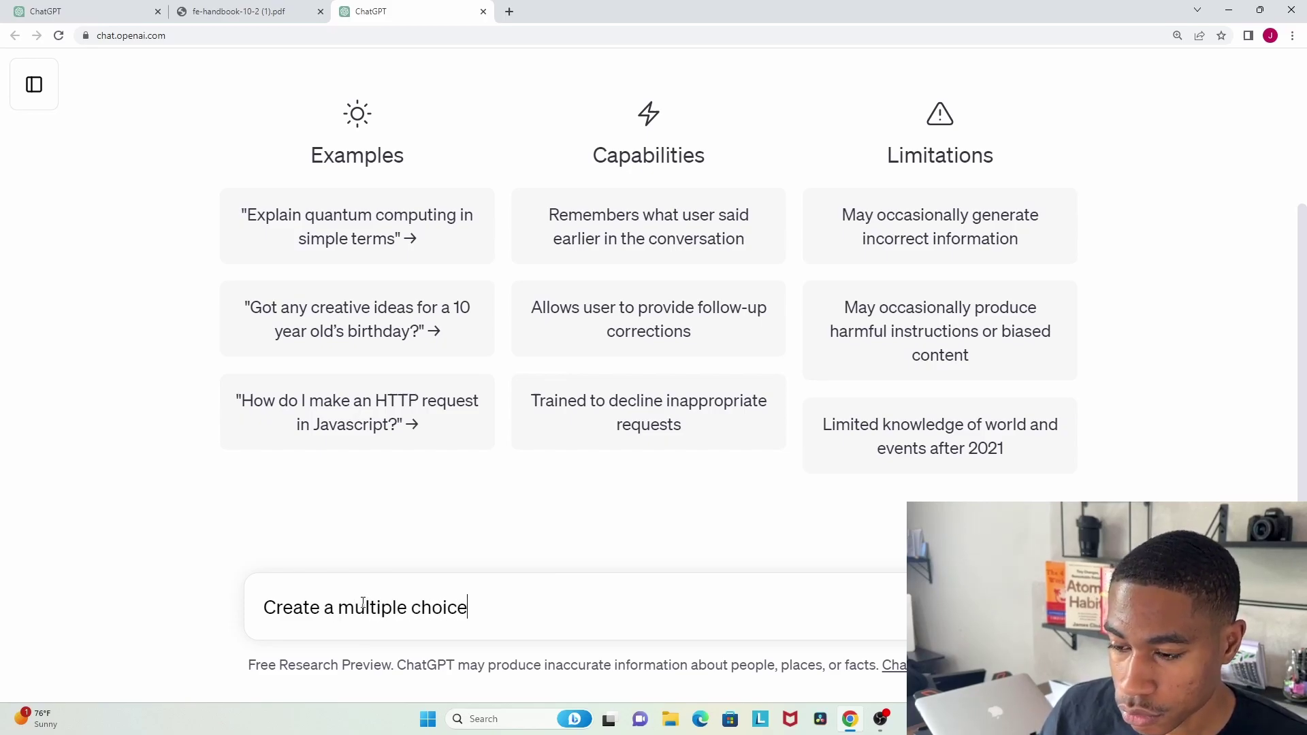
pyautogui.write(' problem')
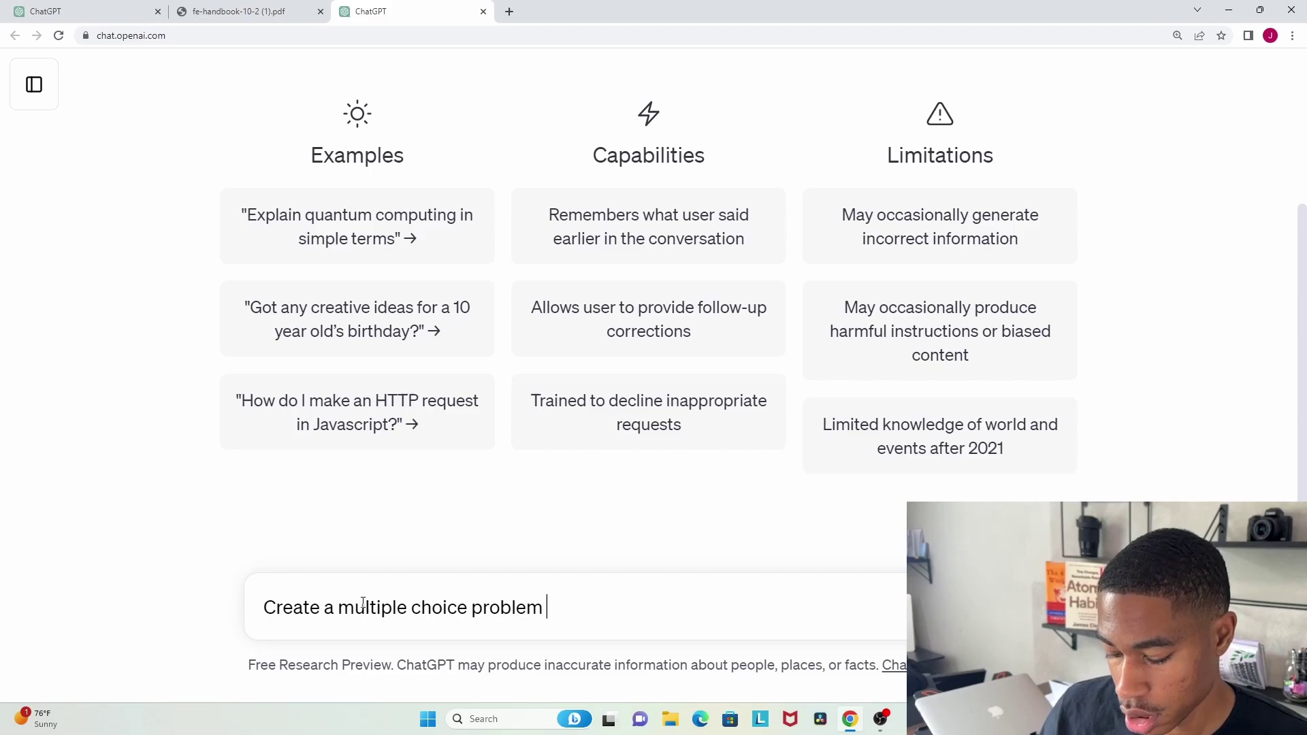
pyautogui.hotkey('ctrl', 'v')
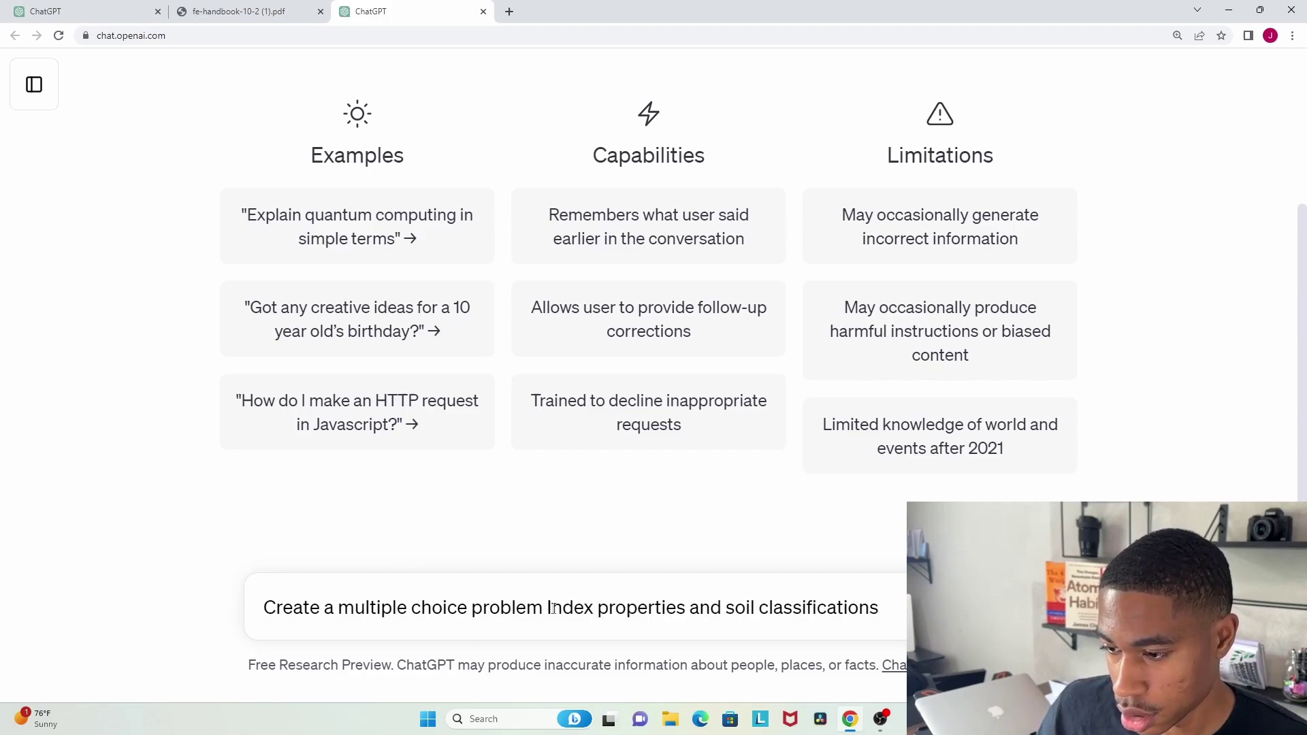
pyautogui.click(547, 608)
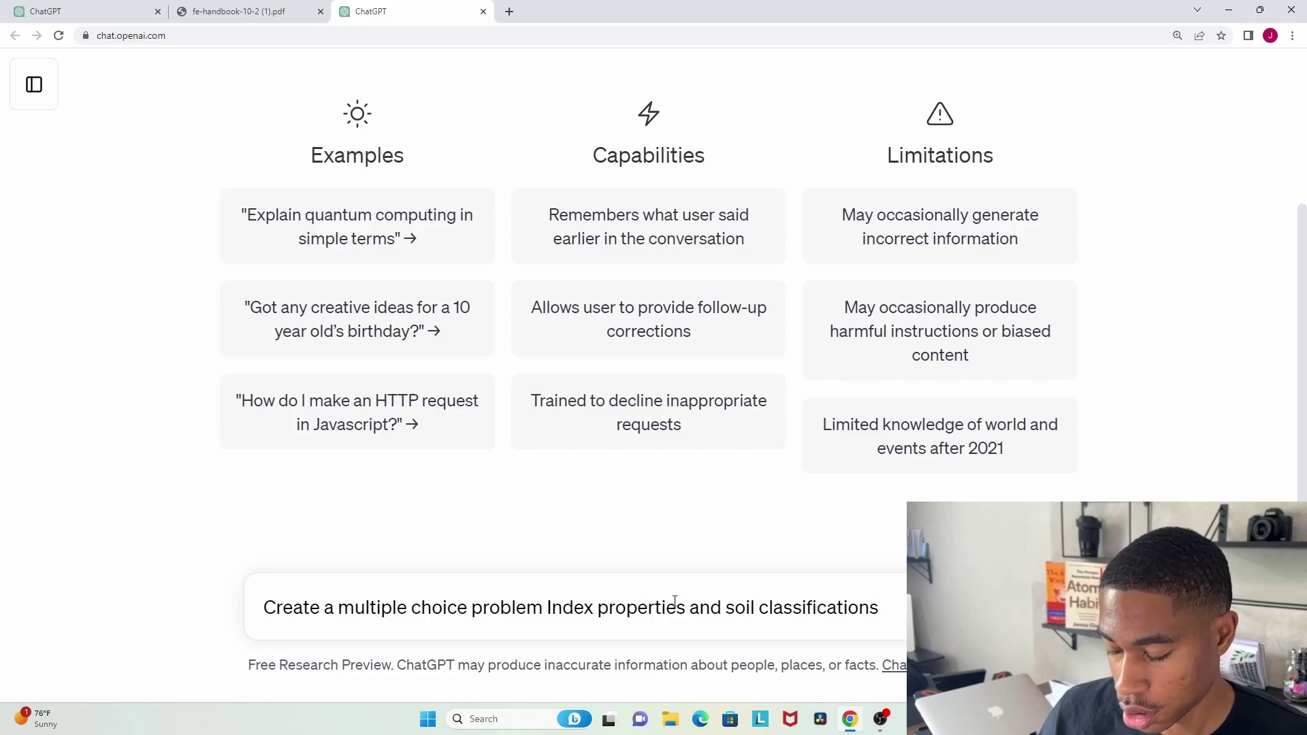
pyautogui.press('BackSpace')
pyautogui.press('BackSpace')
pyautogui.press('BackSpace')
pyautogui.press('BackSpace')
pyautogui.press('BackSpace')
pyautogui.press('BackSpace')
pyautogui.press('BackSpace')
pyautogui.press('BackSpace')
pyautogui.press('BackSpace')
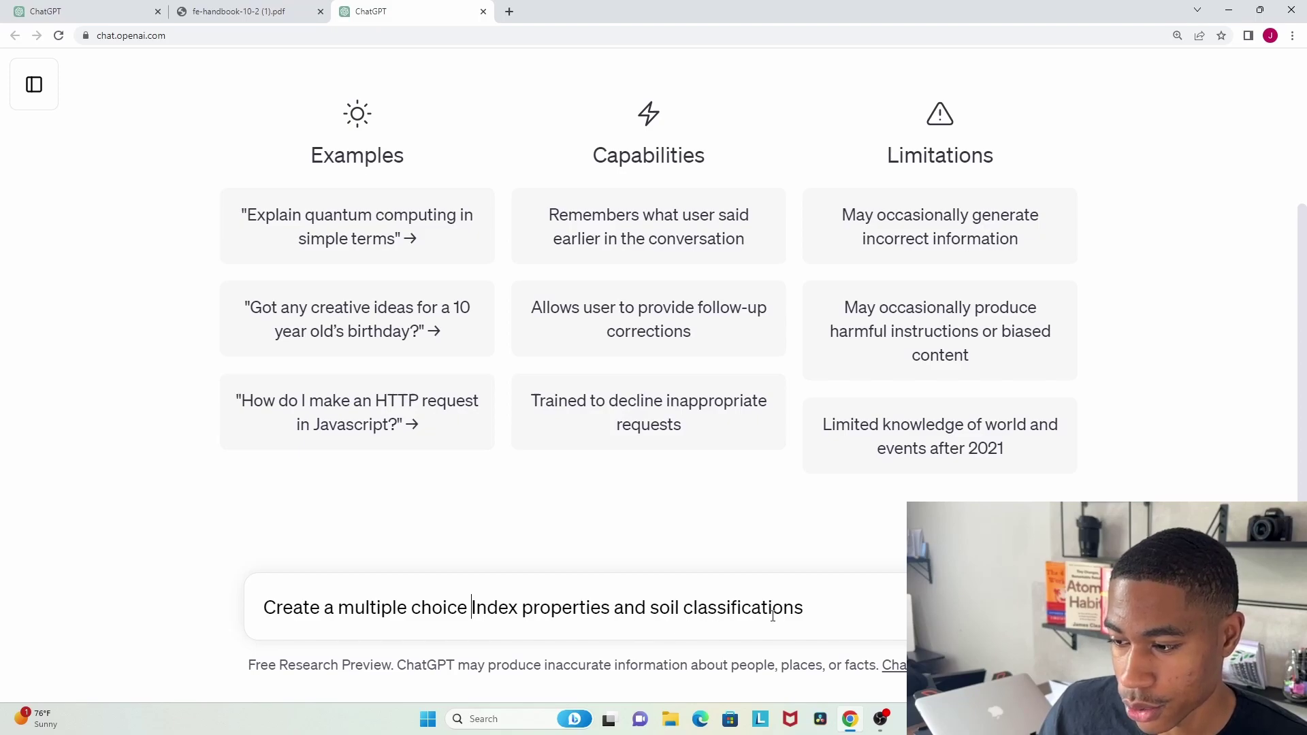
pyautogui.write('problem tha ')
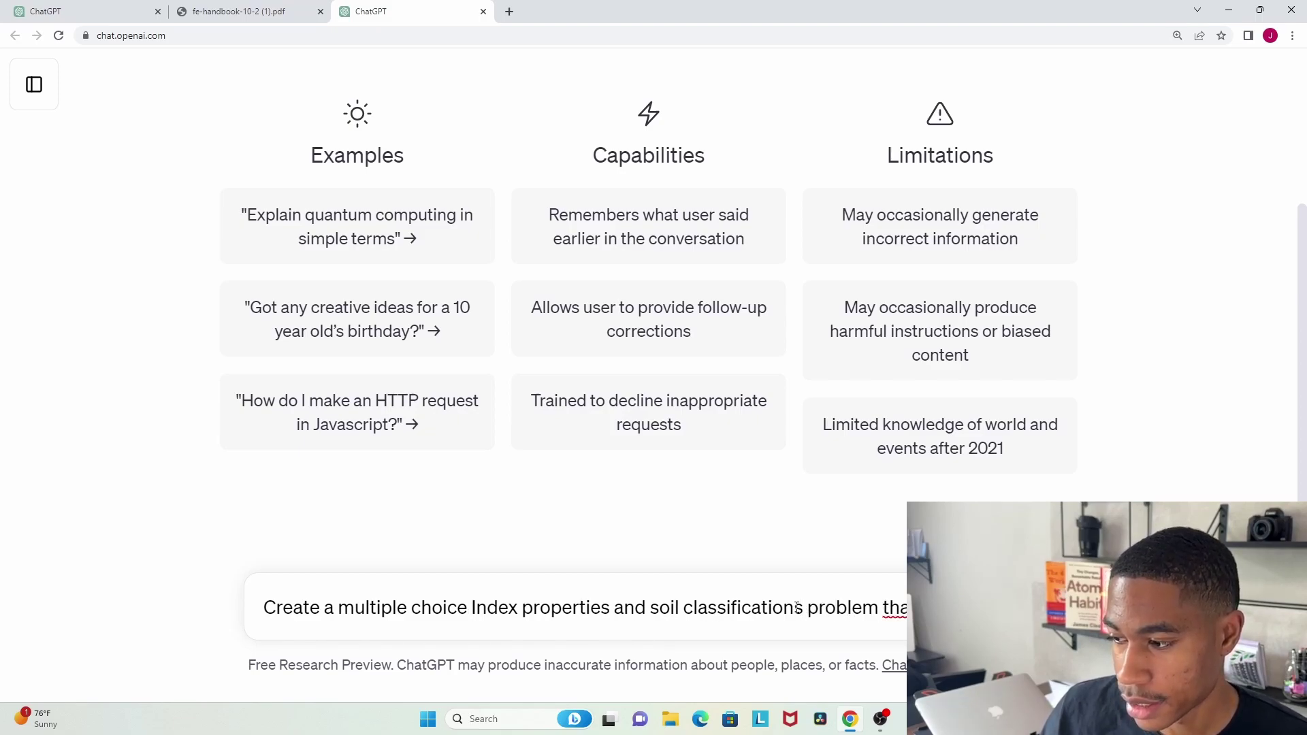
pyautogui.write('solved in')
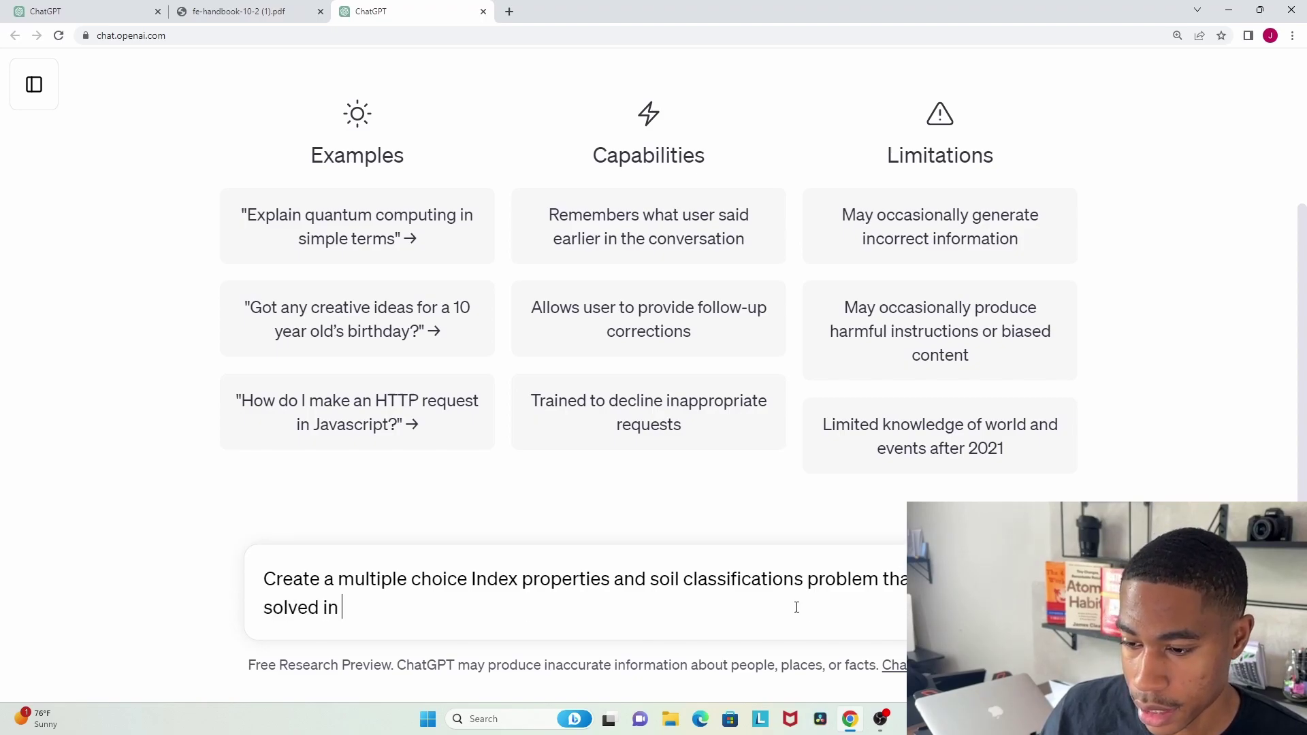
pyautogui.write(' 3-5')
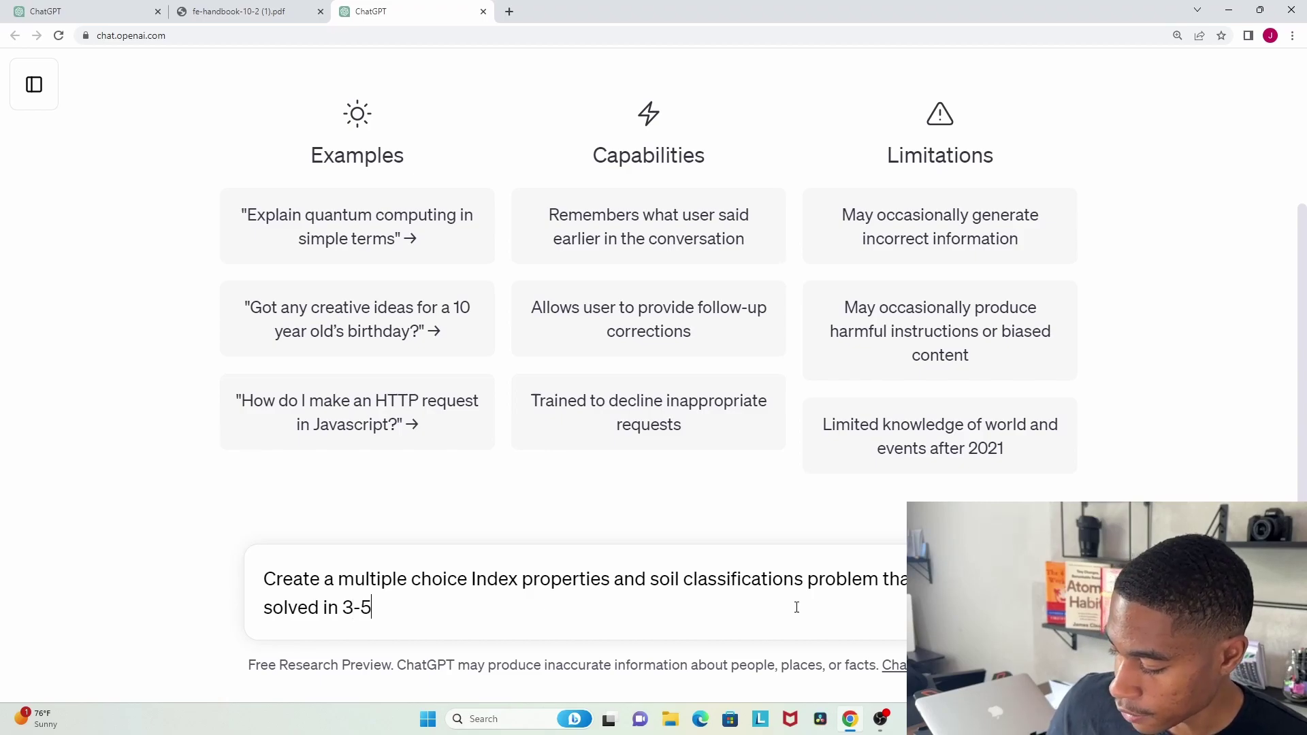
pyautogui.write(' minutes')
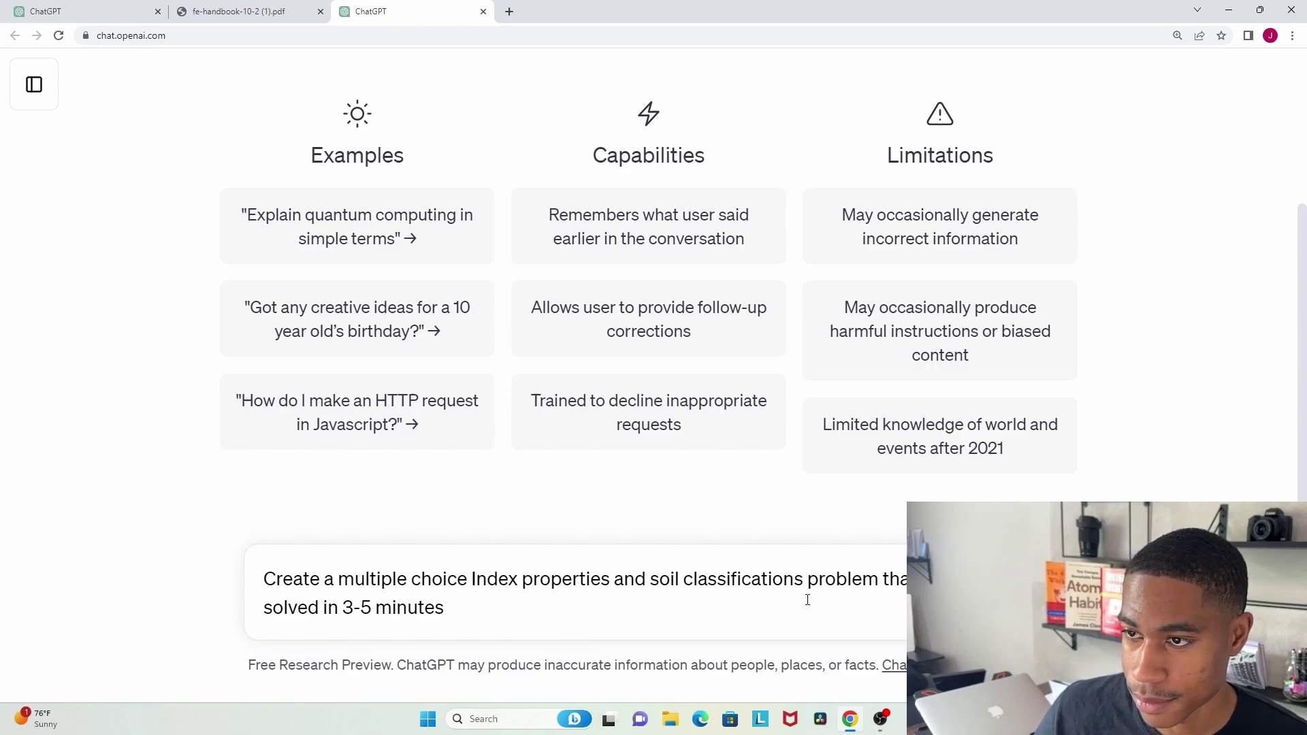
# Step: Check the FE handbook PDF, then come back to the drafted ChatGPT prompt
pyautogui.click(258, 12)
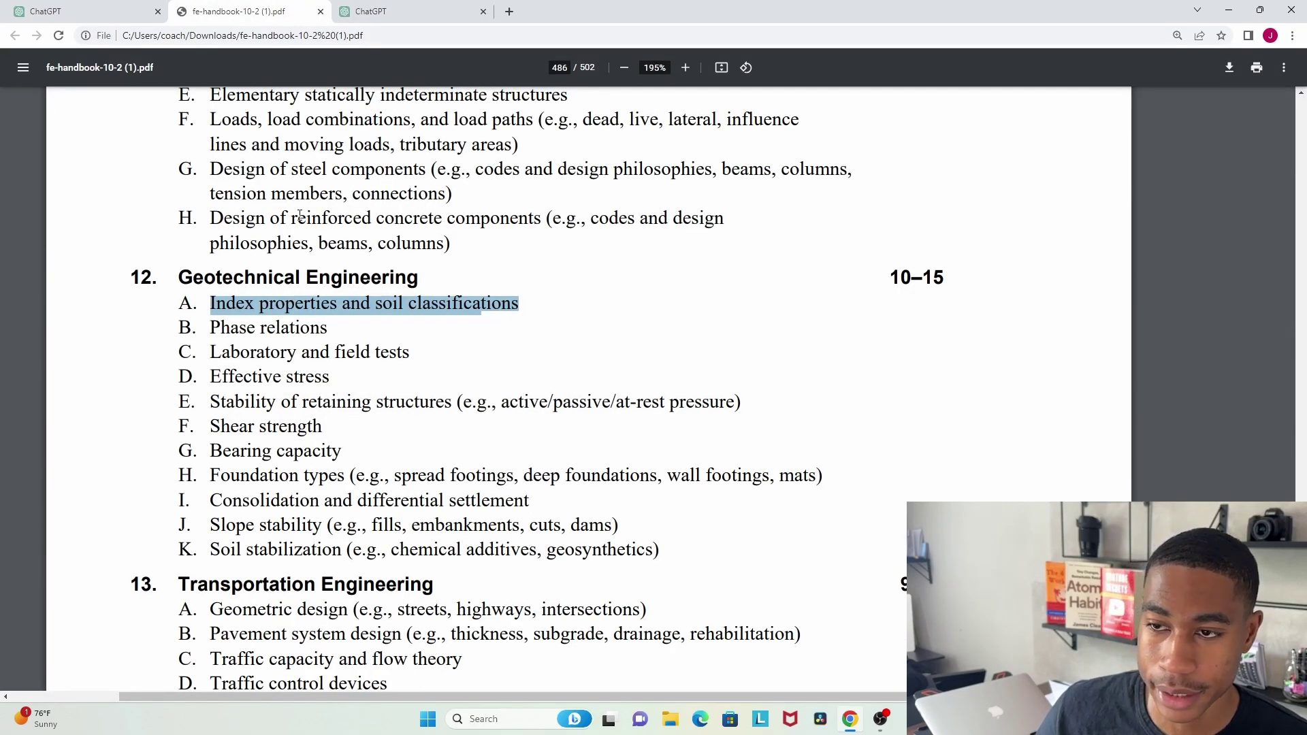
pyautogui.click(377, 23)
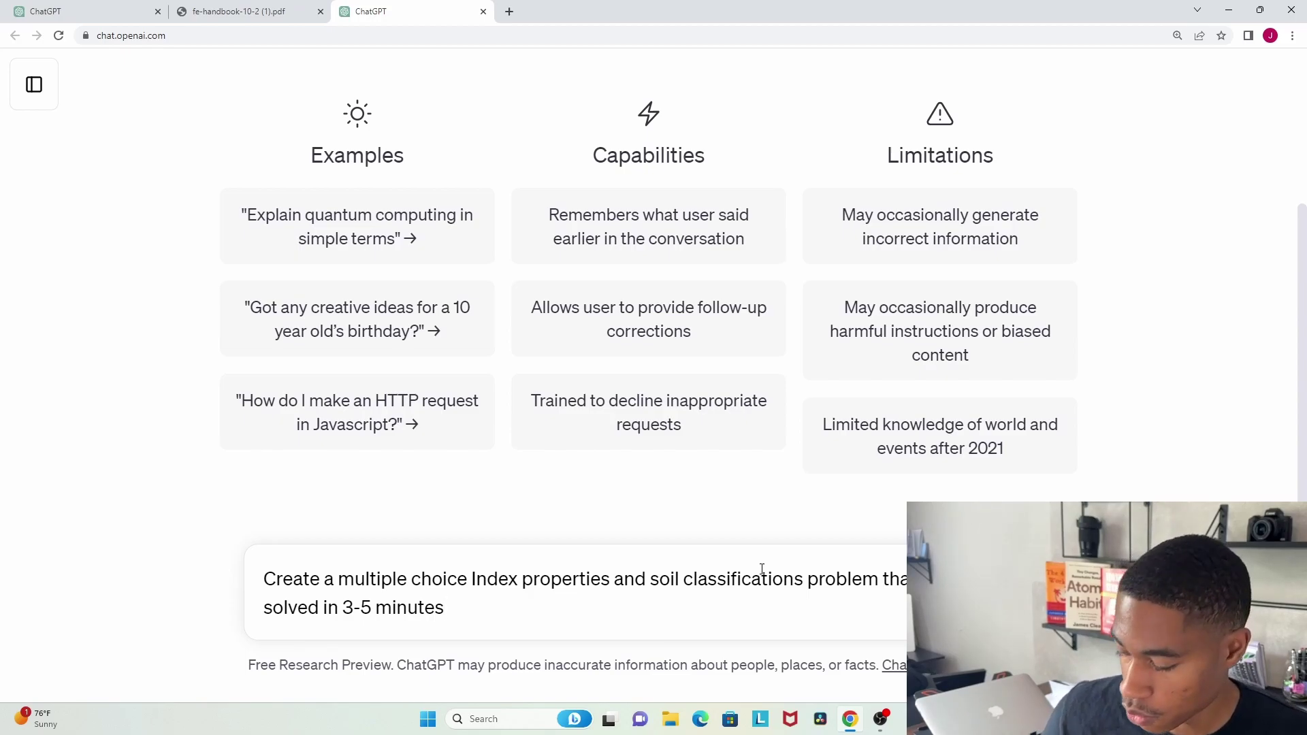
# Step: Send the soil classification request, dismiss the share-link notice, and read the four-option question
pyautogui.press('Return')
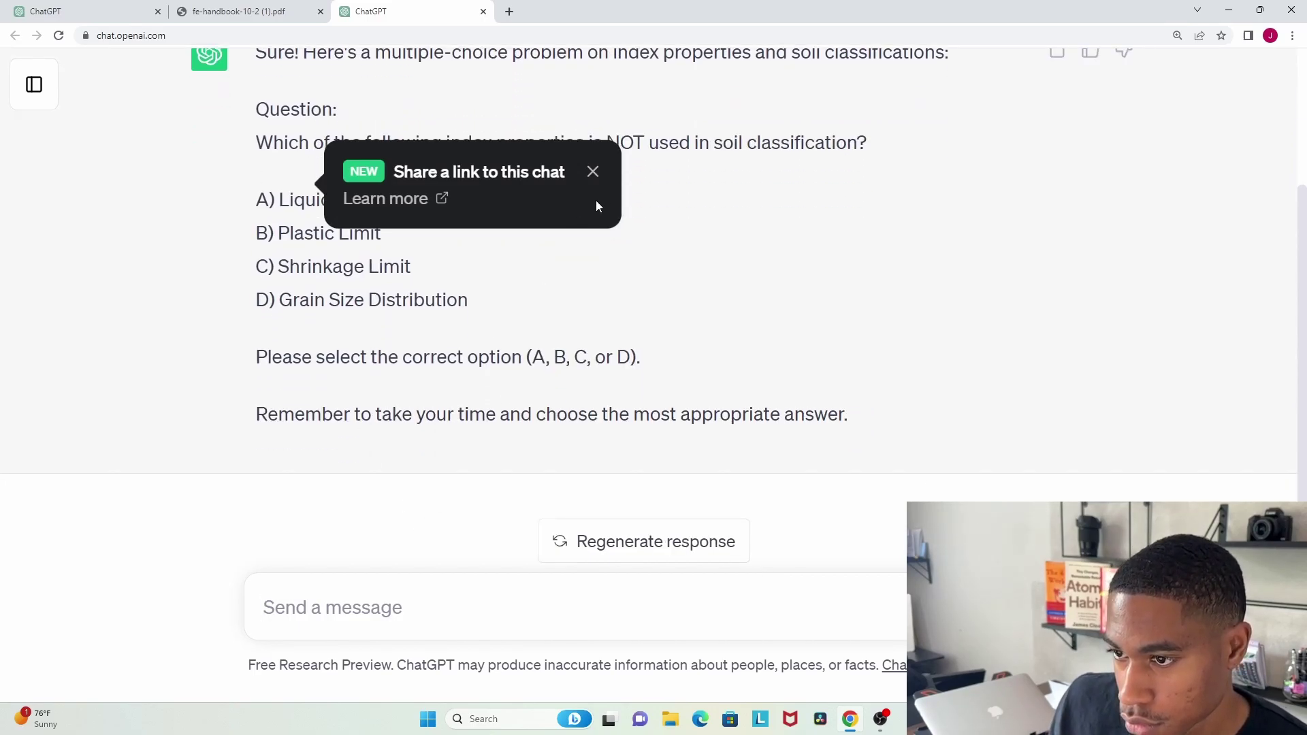
pyautogui.click(593, 173)
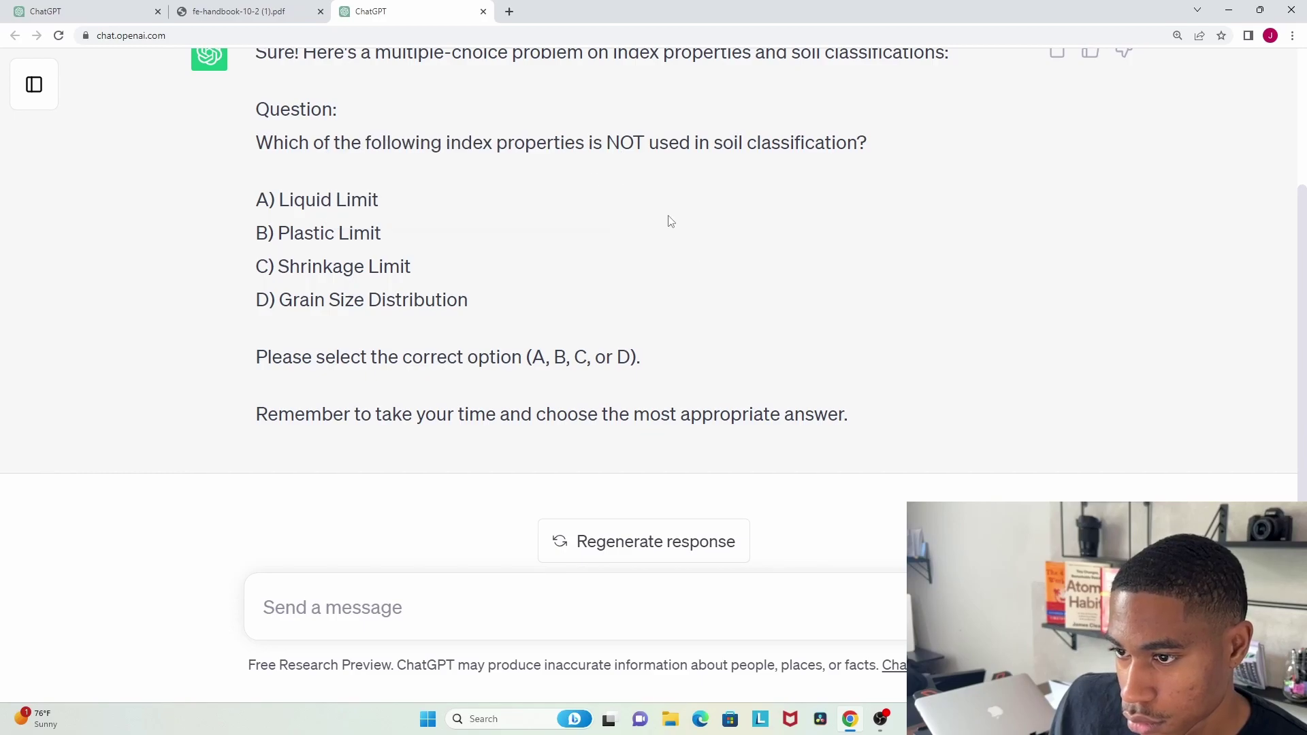
pyautogui.scroll(2, 695, 228)
pyautogui.scroll(1, 681, 278)
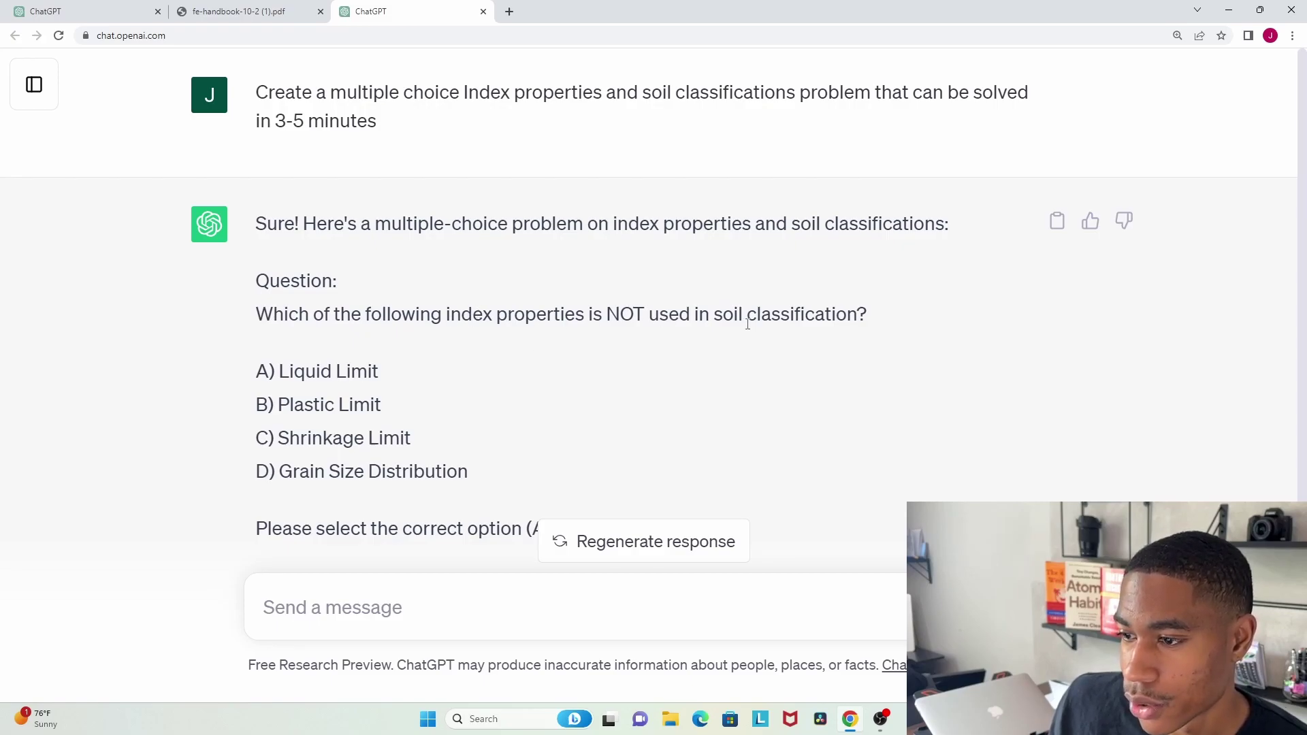
pyautogui.scroll(-3, 551, 310)
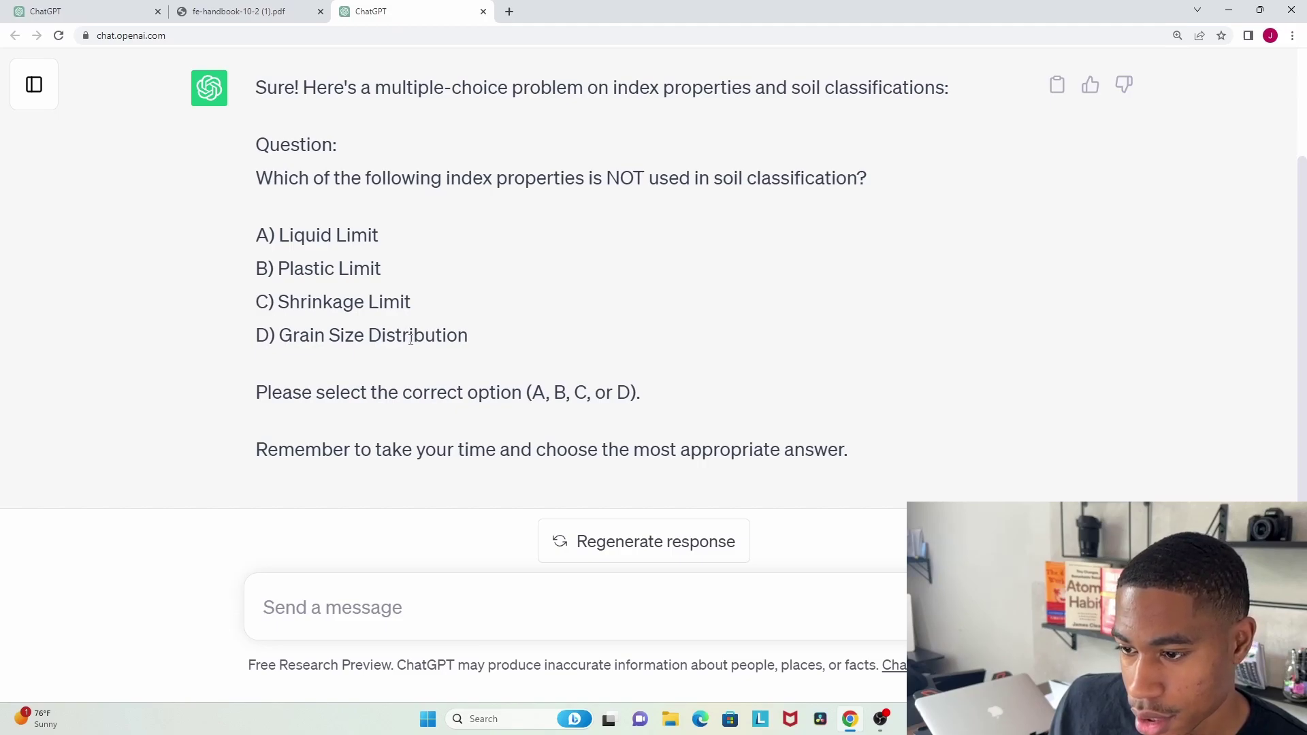
pyautogui.scroll(-1, 411, 341)
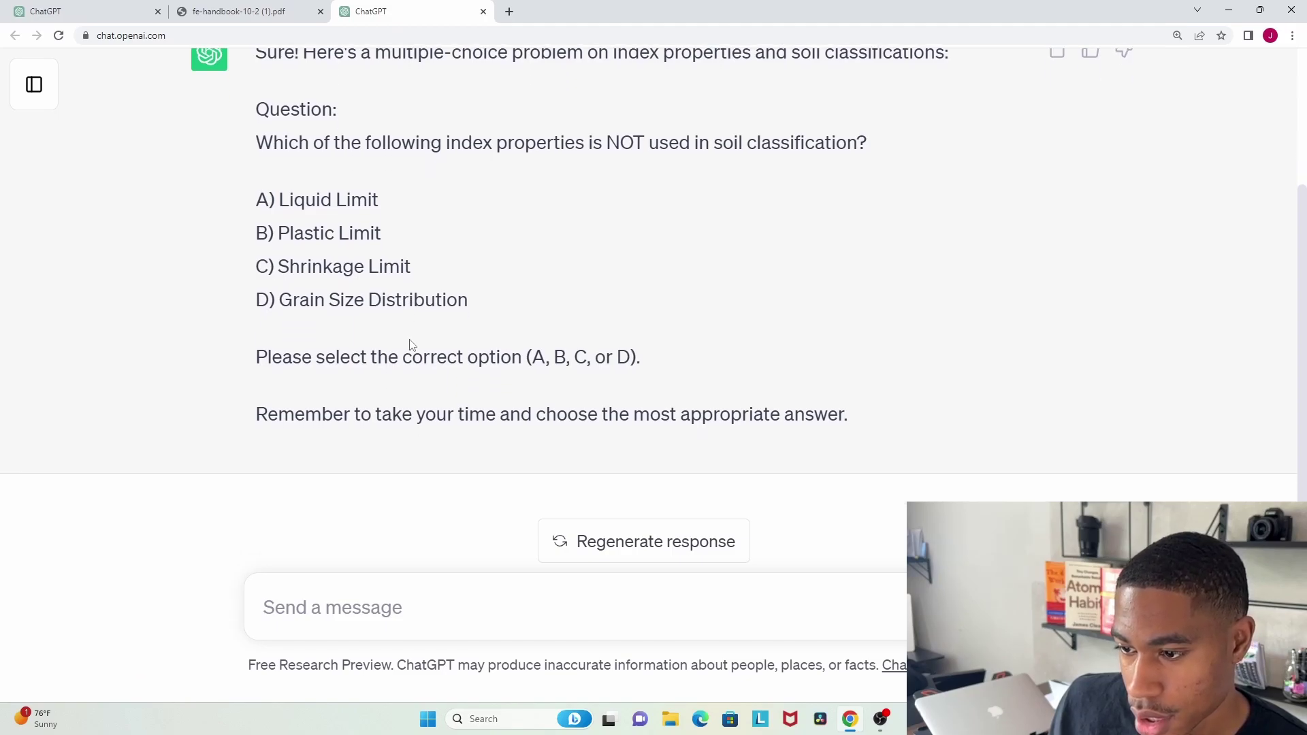
# Step: Ask ChatGPT 'give me answer' for the index-property question
pyautogui.click(531, 599)
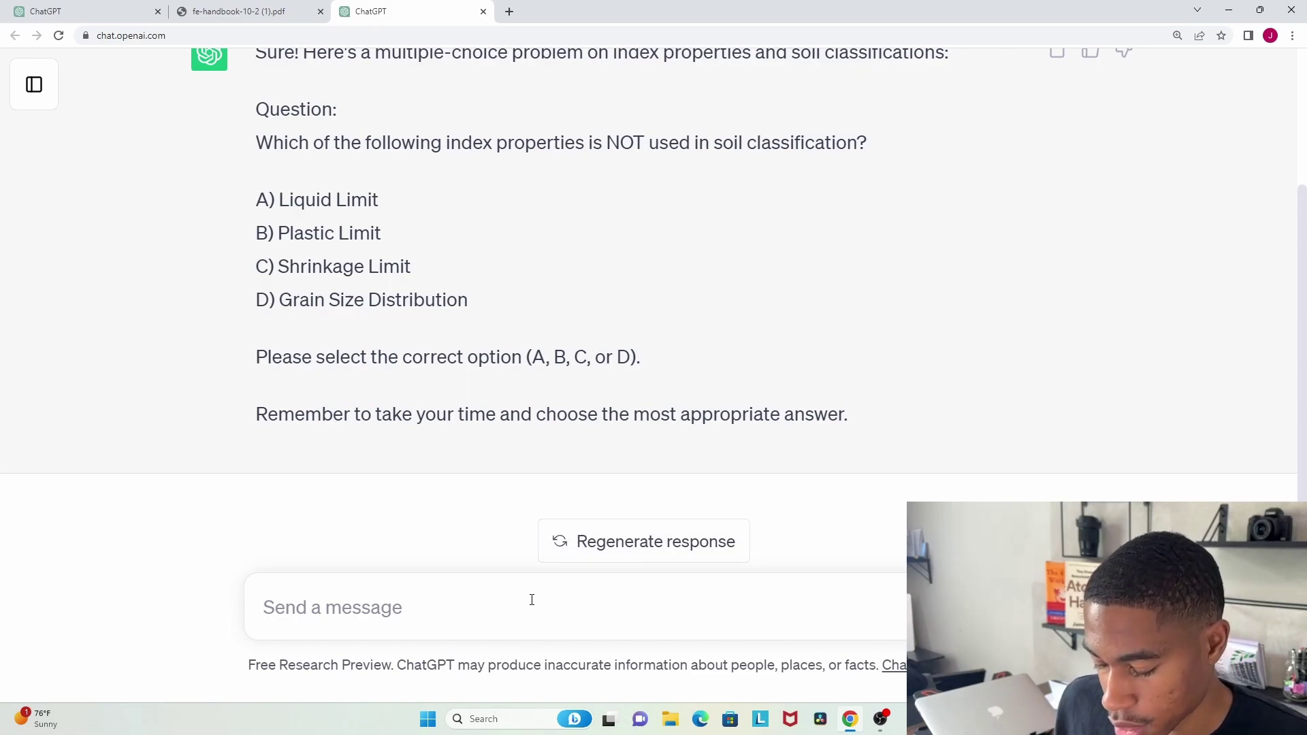
pyautogui.write('give me a')
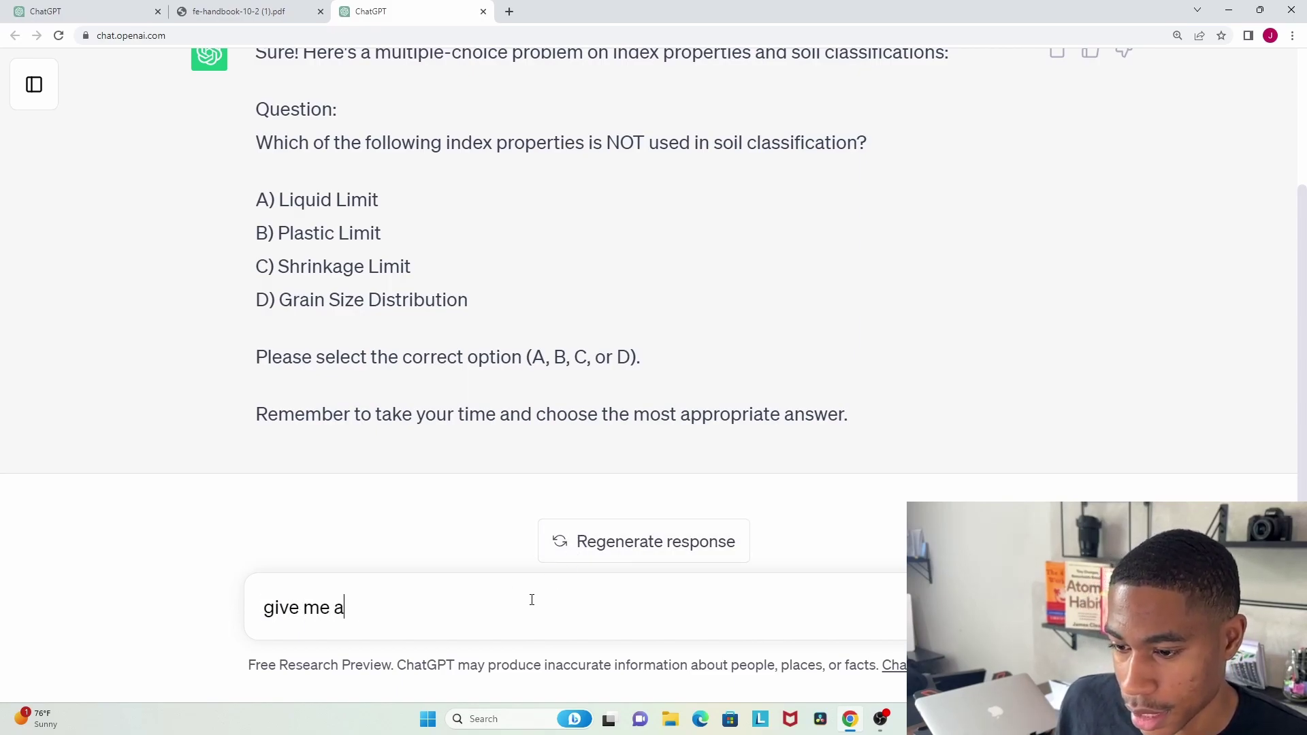
pyautogui.write('nswer')
pyautogui.press('Return')
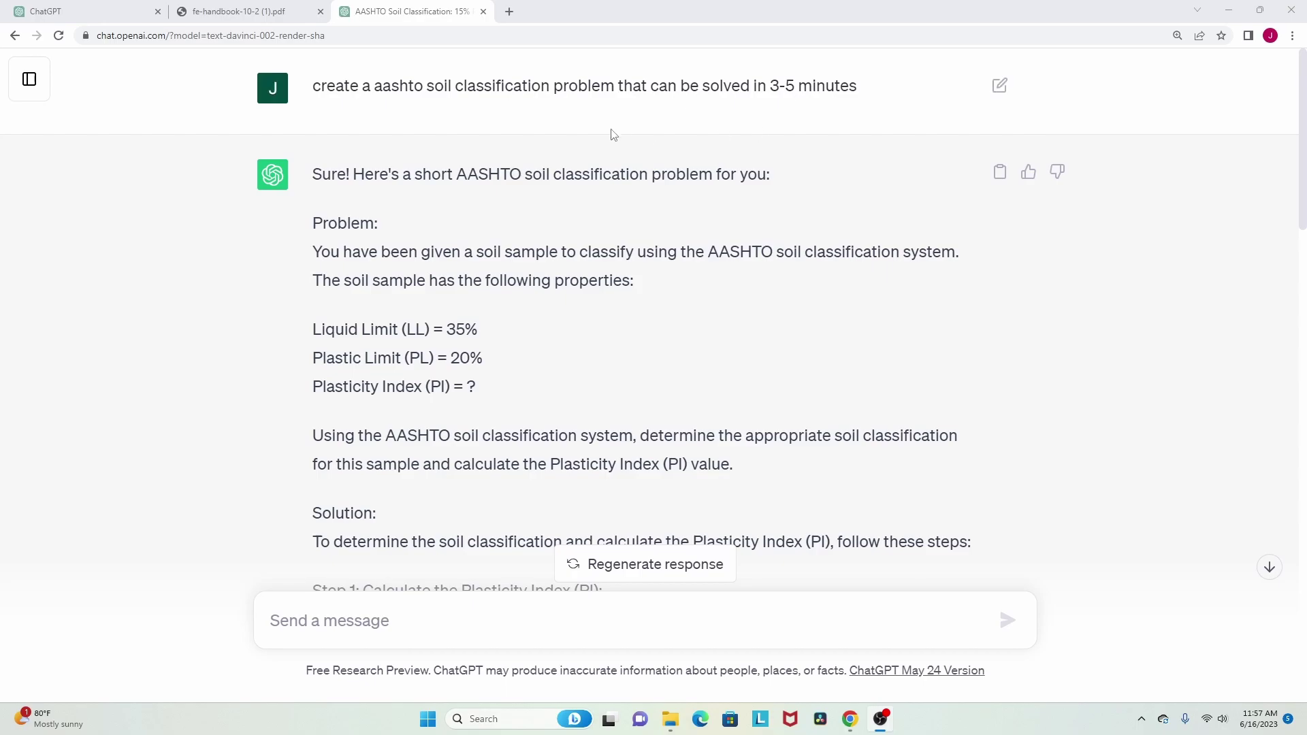
pyautogui.scroll(-1, 586, 131)
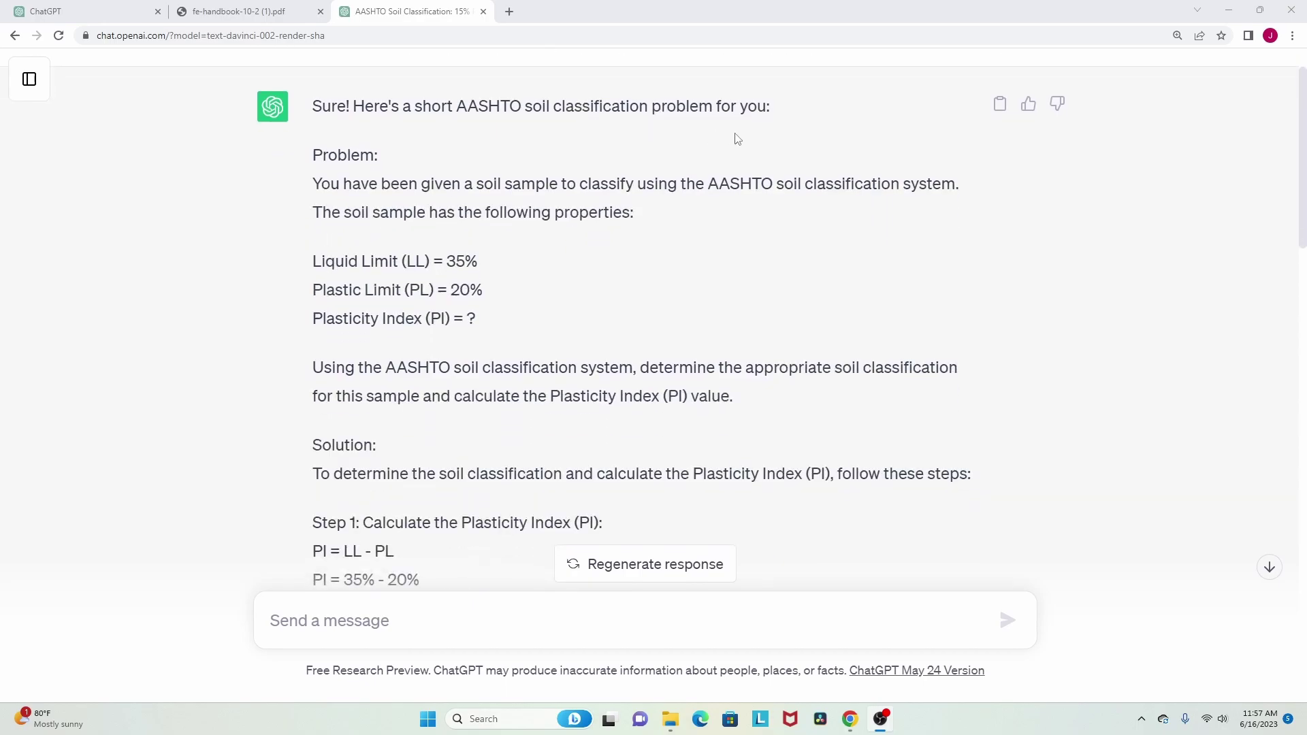
pyautogui.scroll(-1, 737, 138)
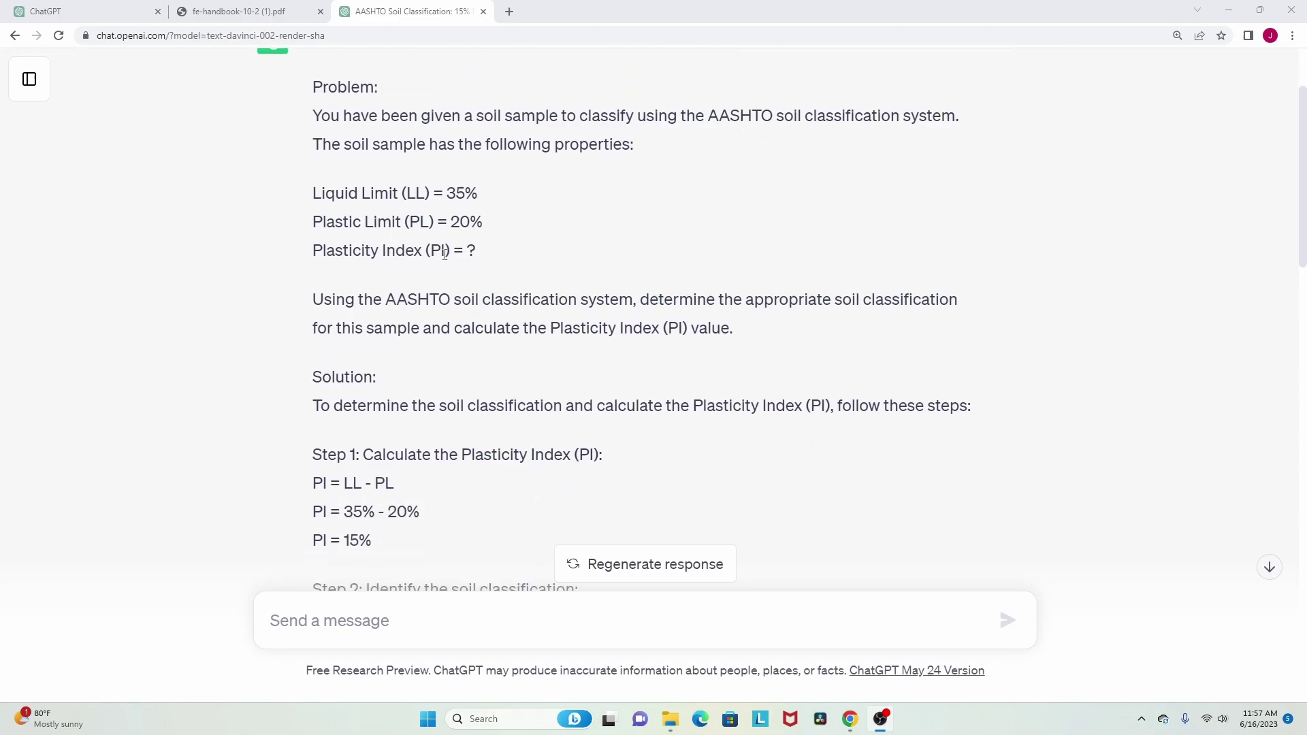
pyautogui.scroll(-2, 445, 254)
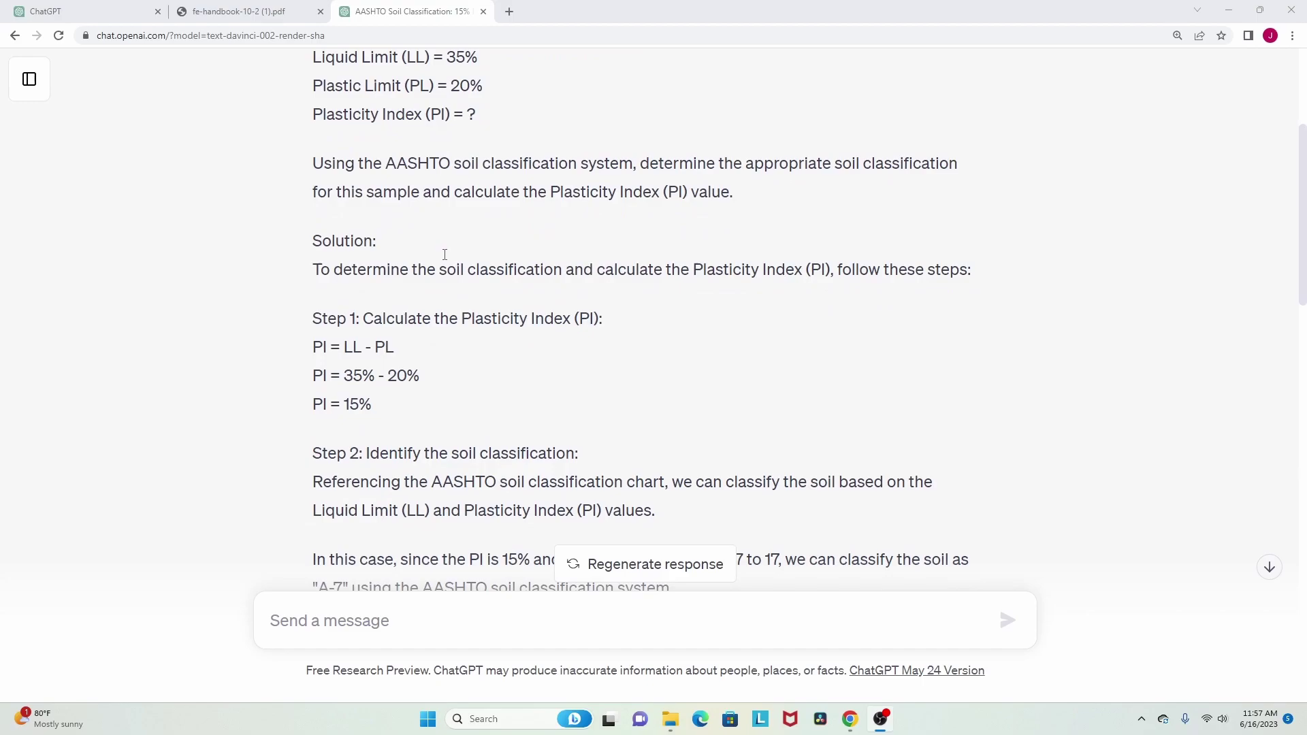
pyautogui.scroll(-3, 444, 254)
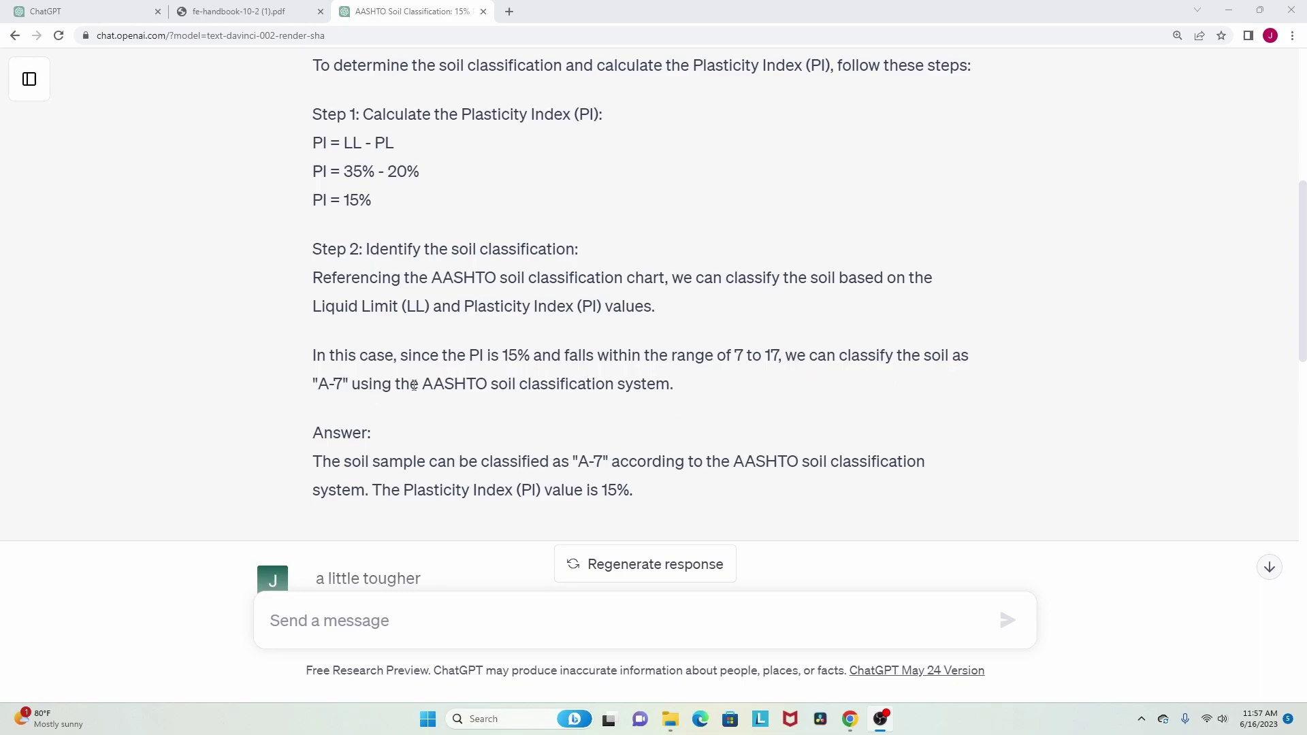
pyautogui.scroll(-1, 423, 359)
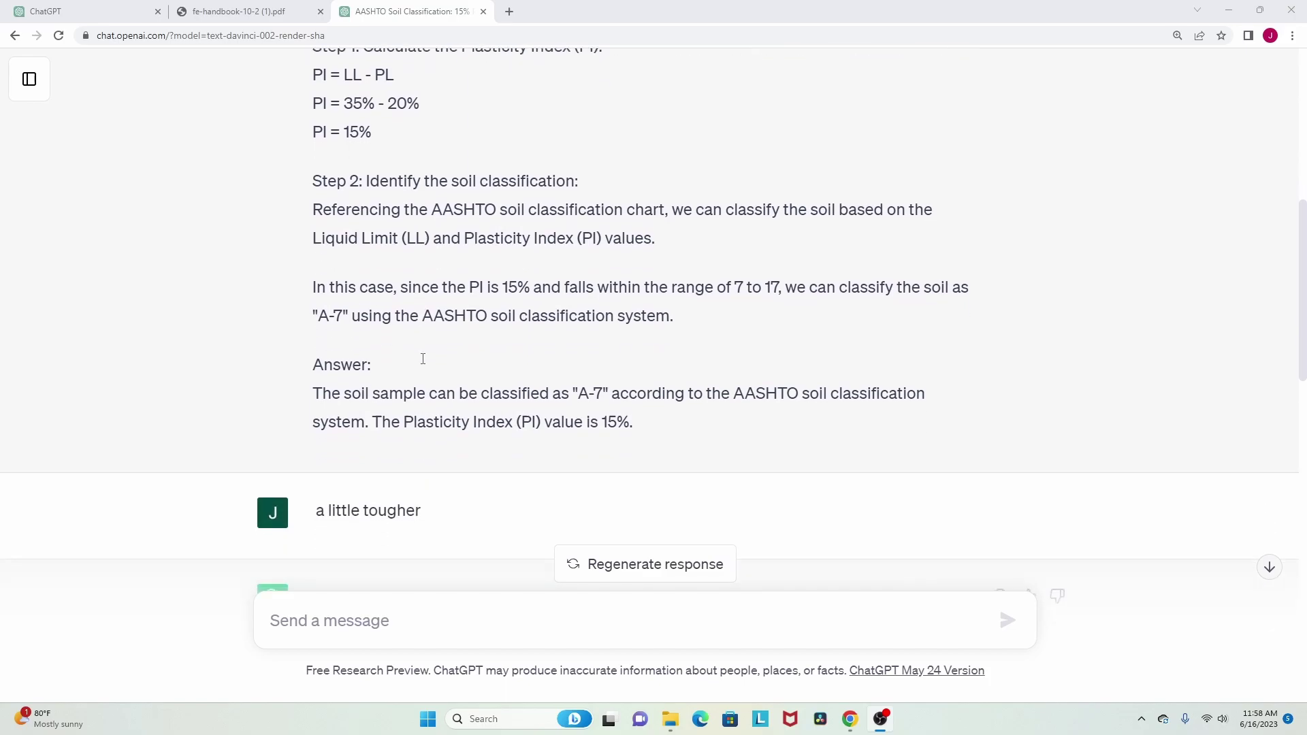
# Step: Scroll through the tougher AASHTO soil classification response and back up
pyautogui.scroll(-3, 423, 359)
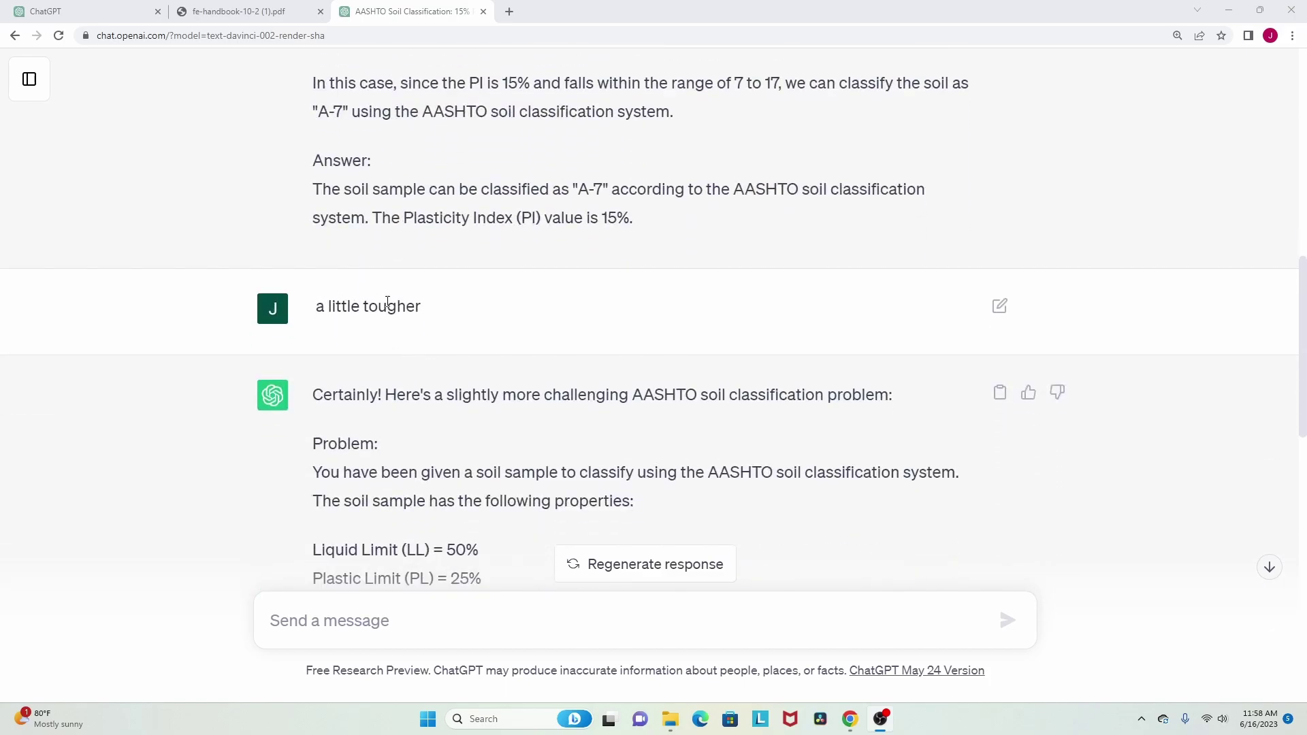
pyautogui.scroll(-3, 373, 313)
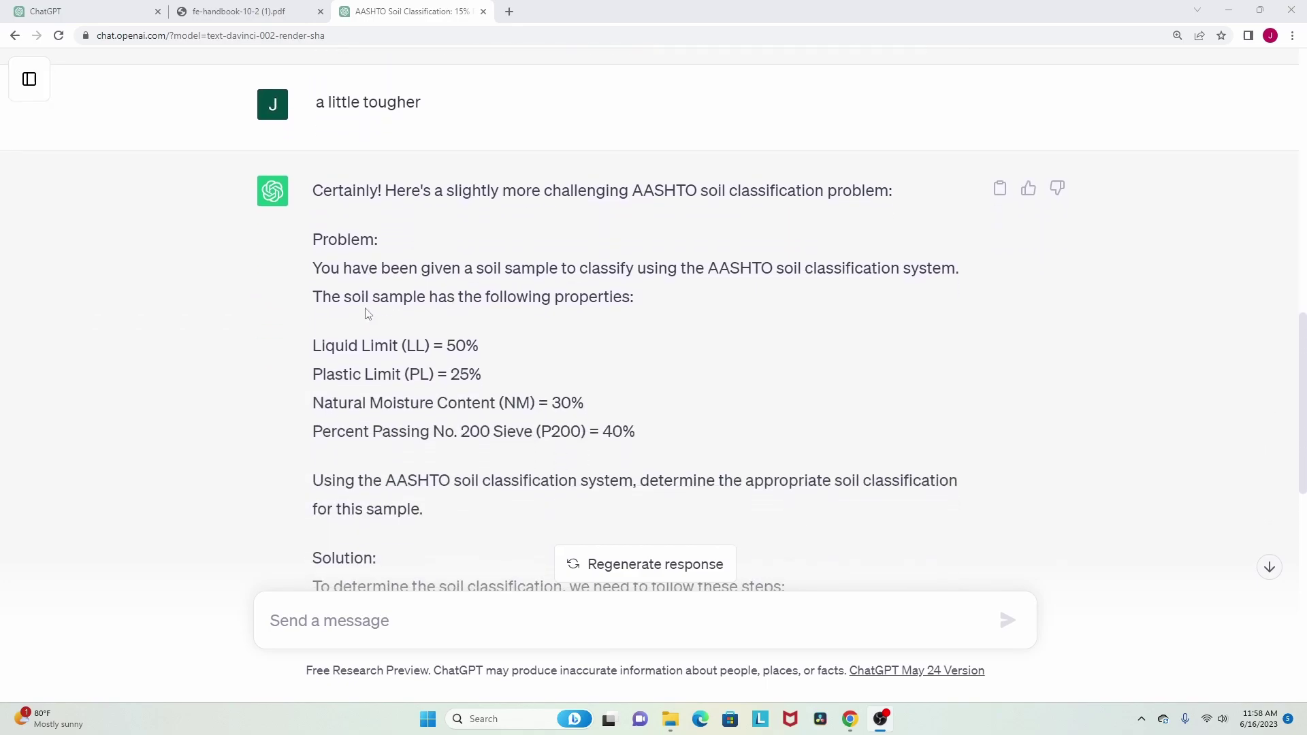
pyautogui.scroll(-1, 368, 313)
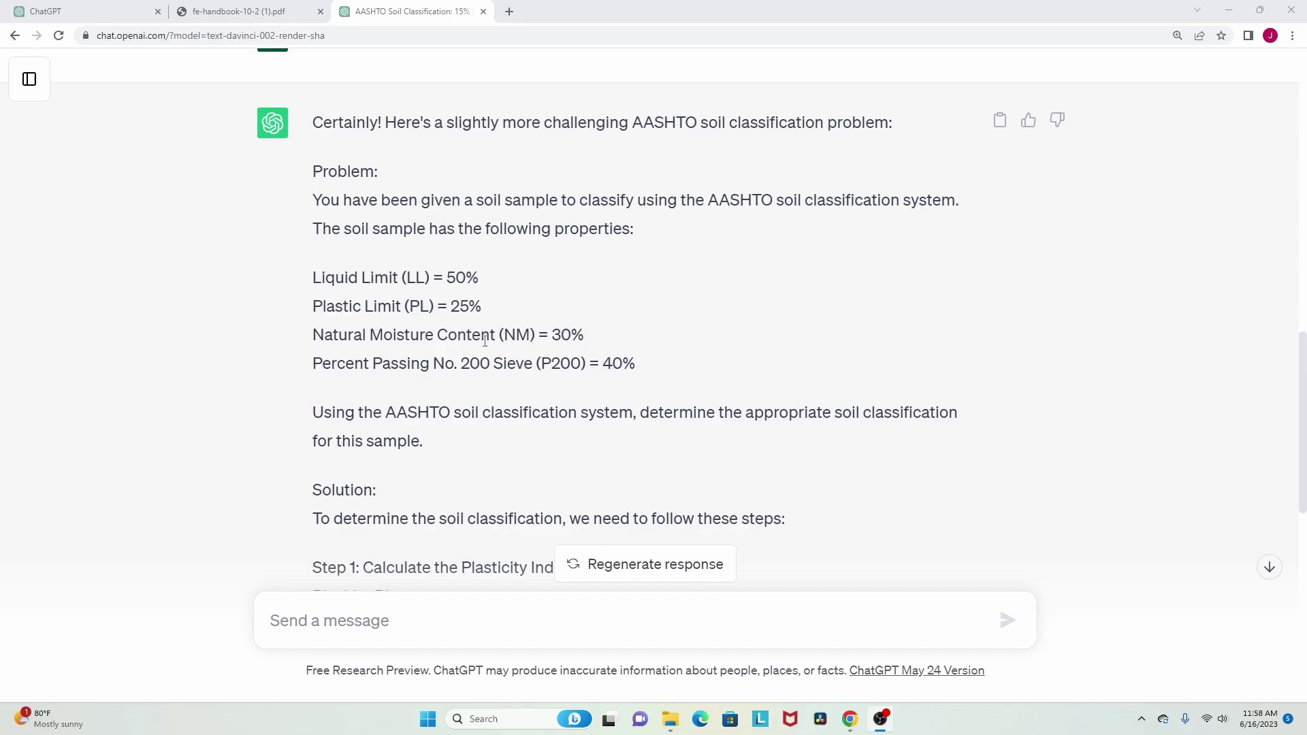
pyautogui.scroll(-2, 488, 286)
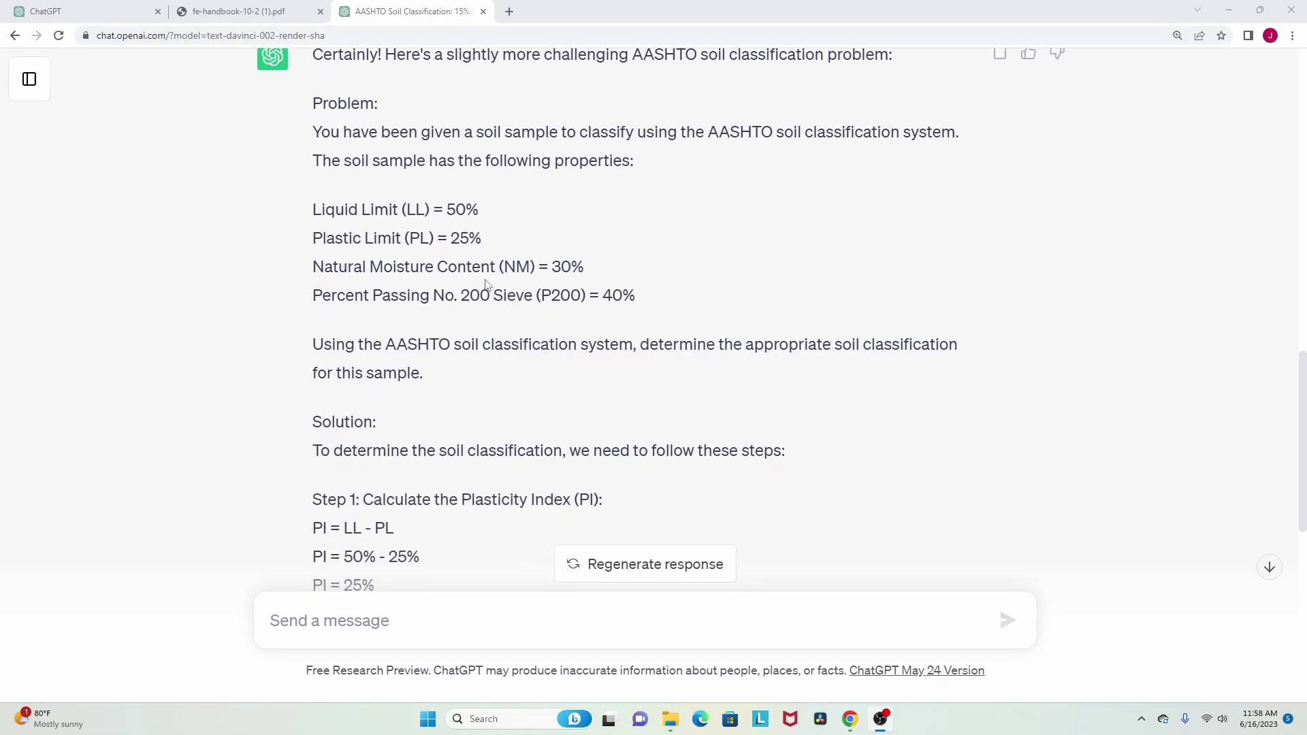
pyautogui.scroll(-2, 483, 287)
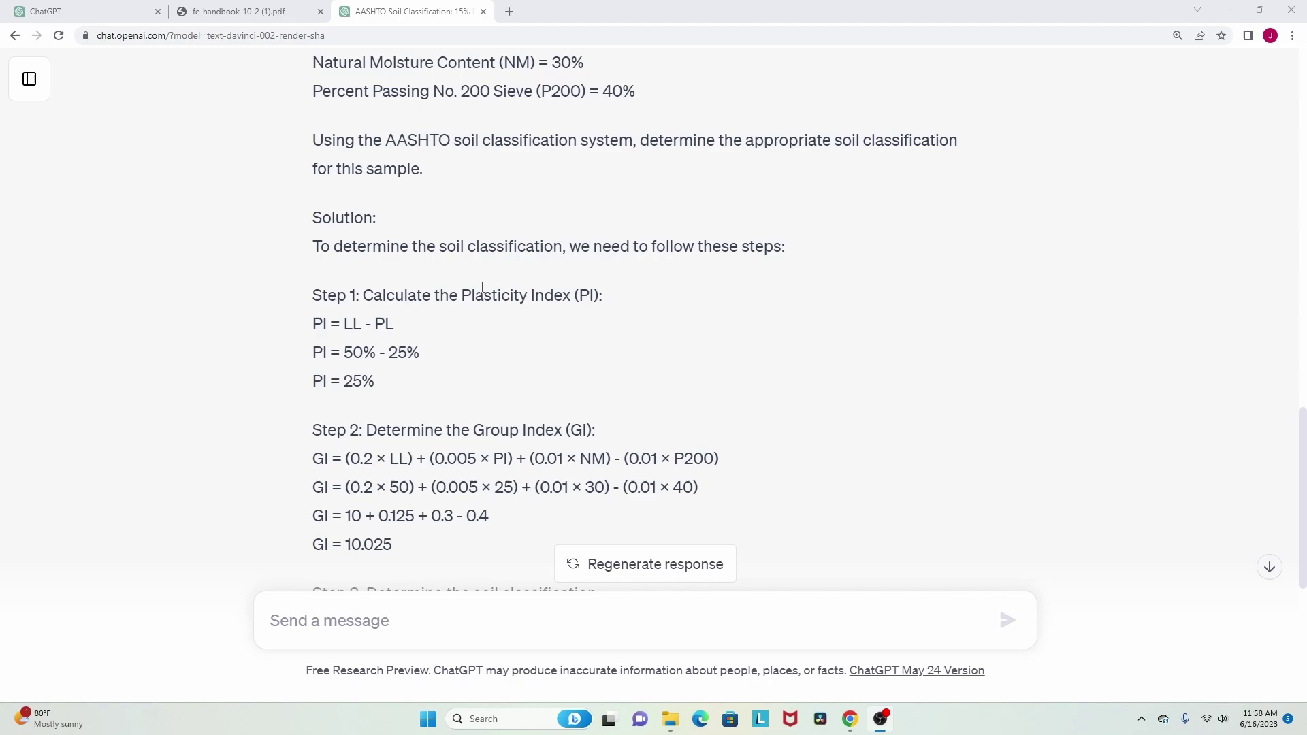
pyautogui.scroll(-2, 482, 290)
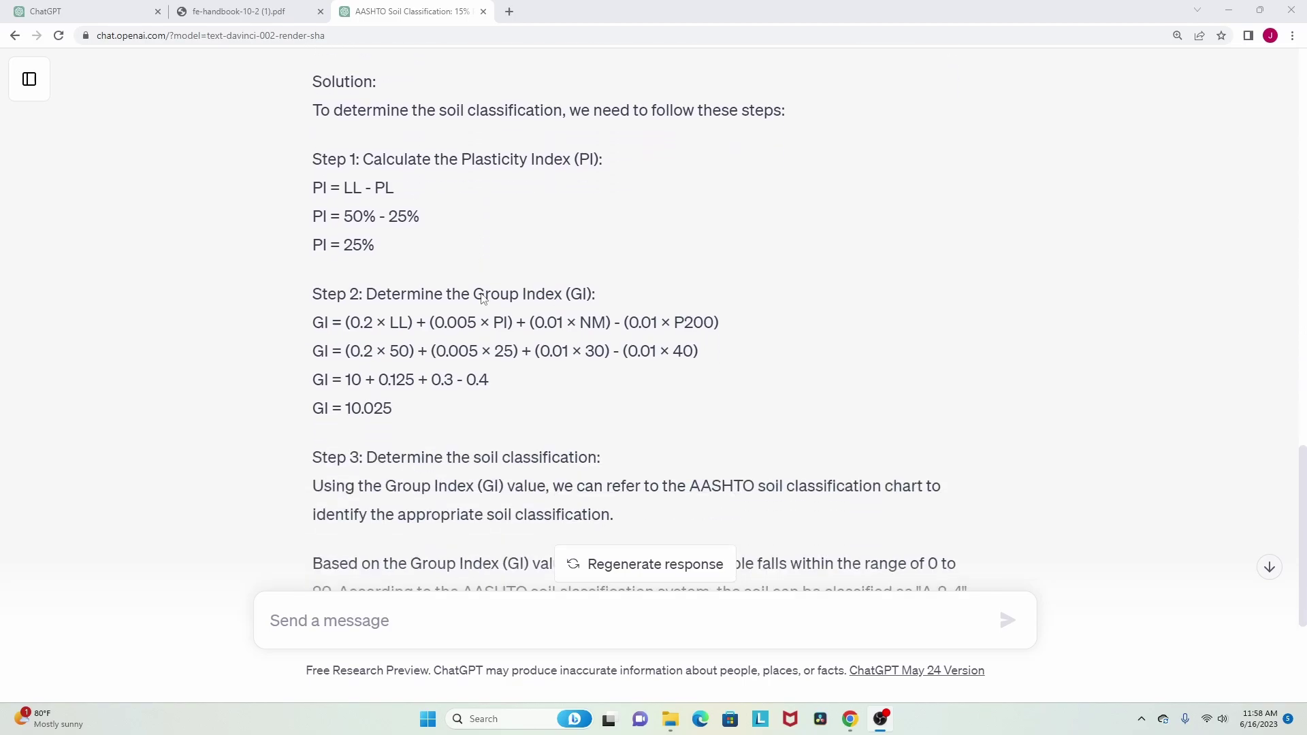
pyautogui.scroll(-4, 495, 286)
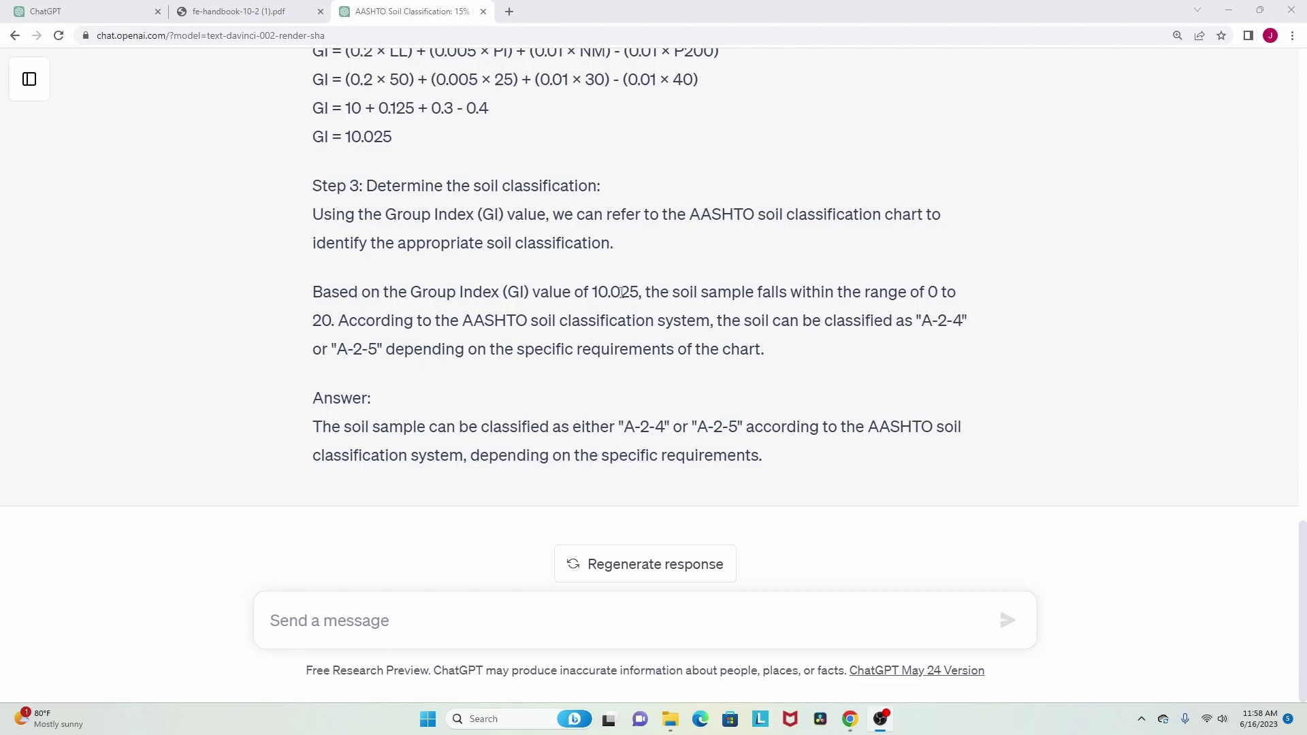
pyautogui.scroll(2, 627, 310)
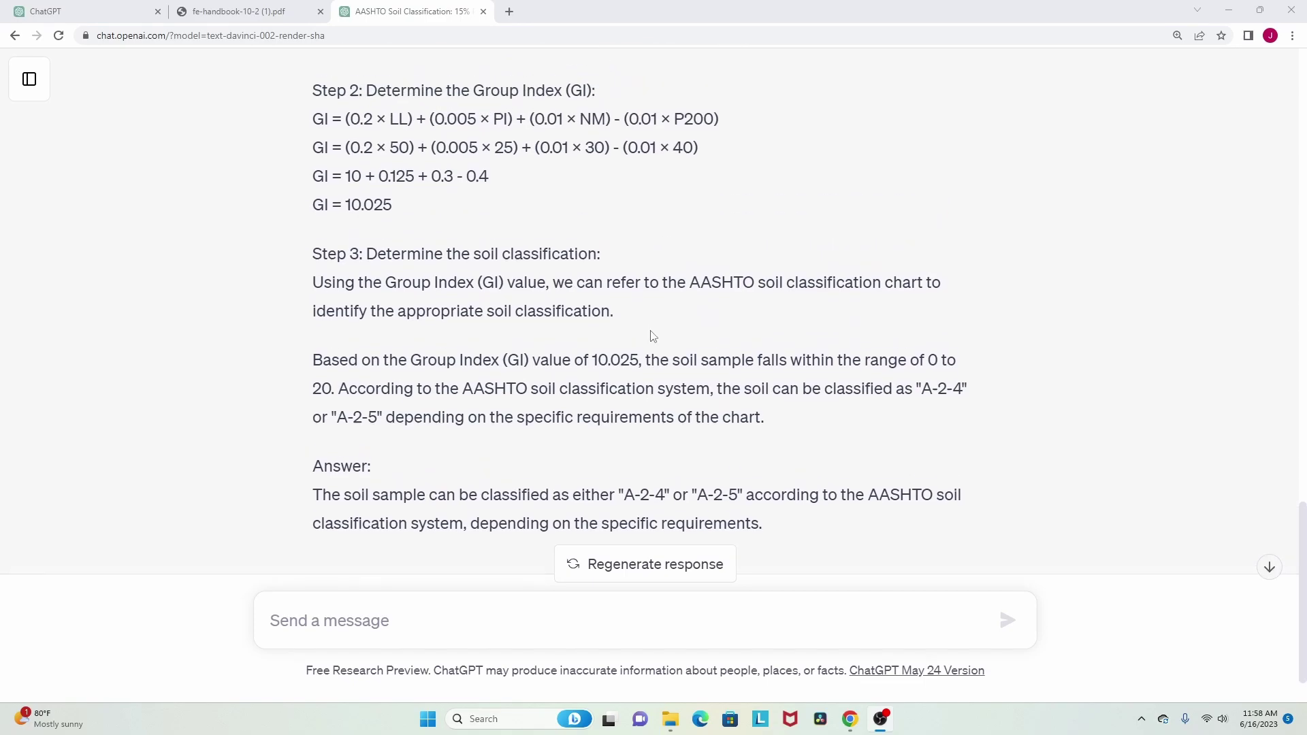
pyautogui.scroll(2, 652, 337)
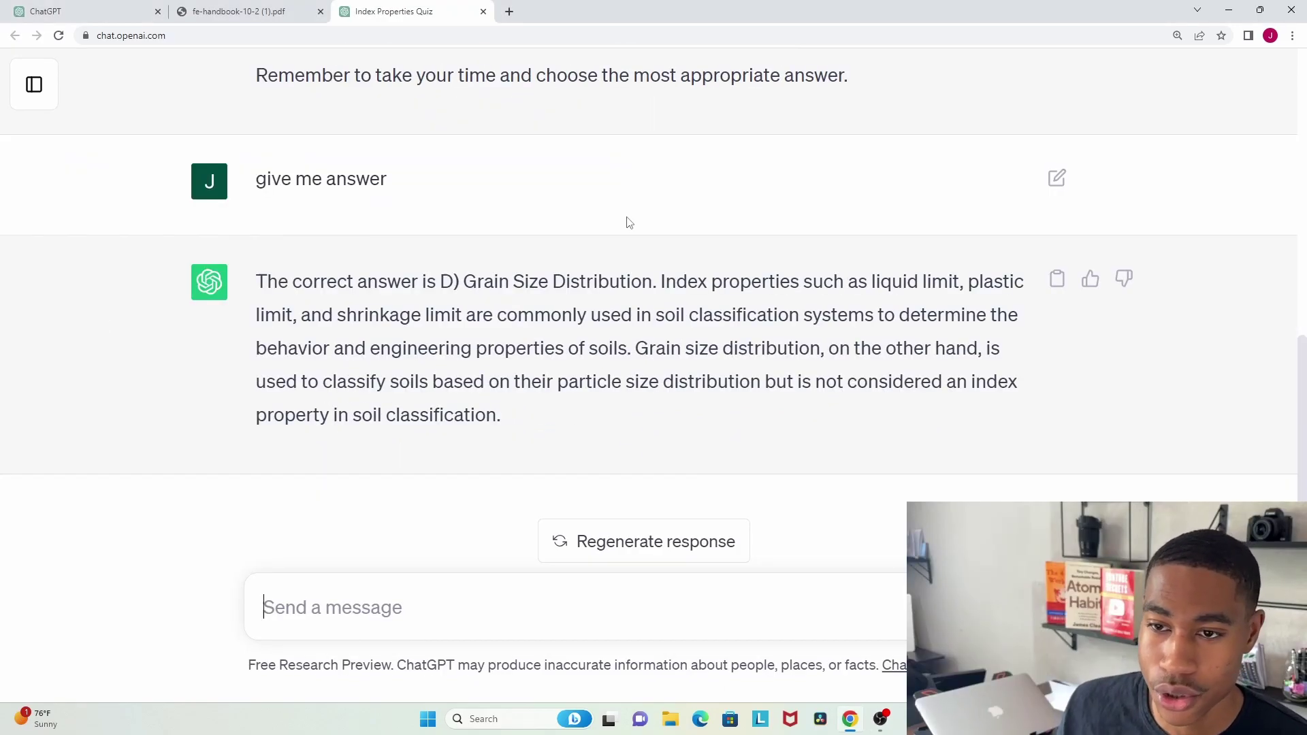
# Step: Open the Civil FE Schedule Template chat from the sidebar to see the plasticity index answer B) 20%
pyautogui.click(34, 85)
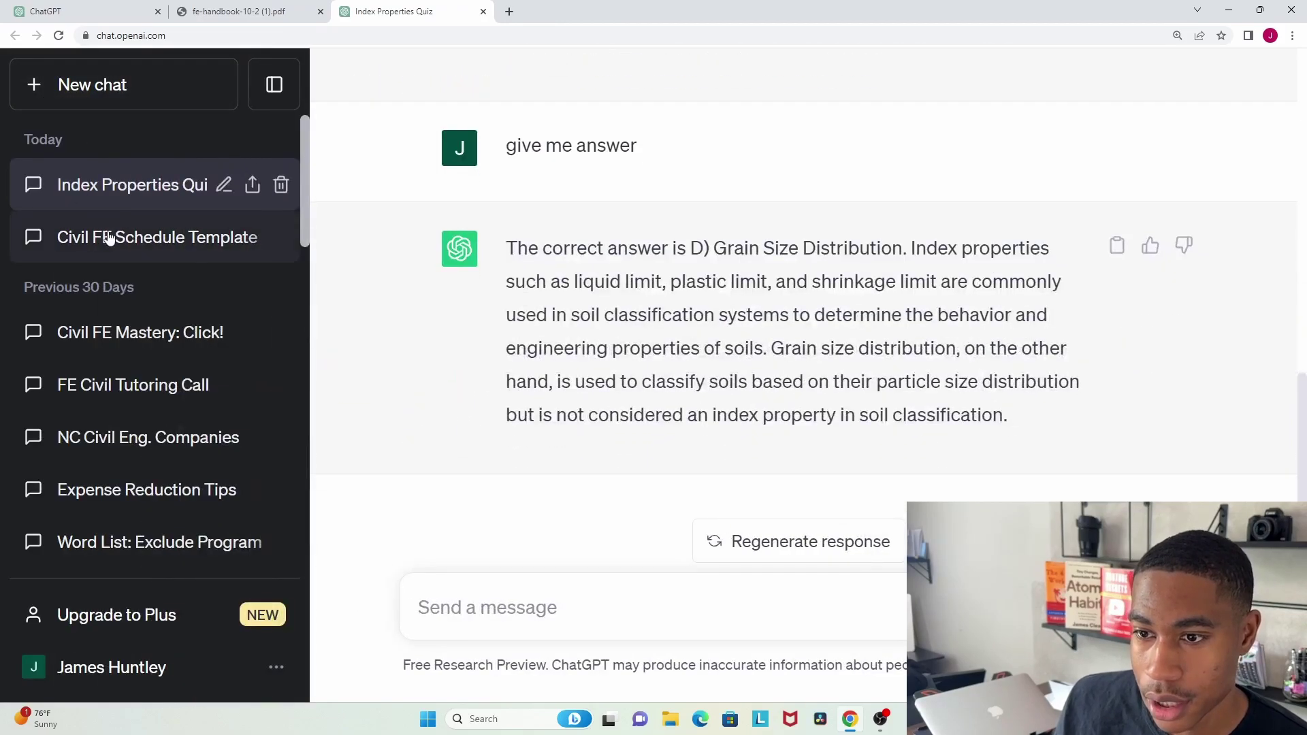
pyautogui.click(111, 242)
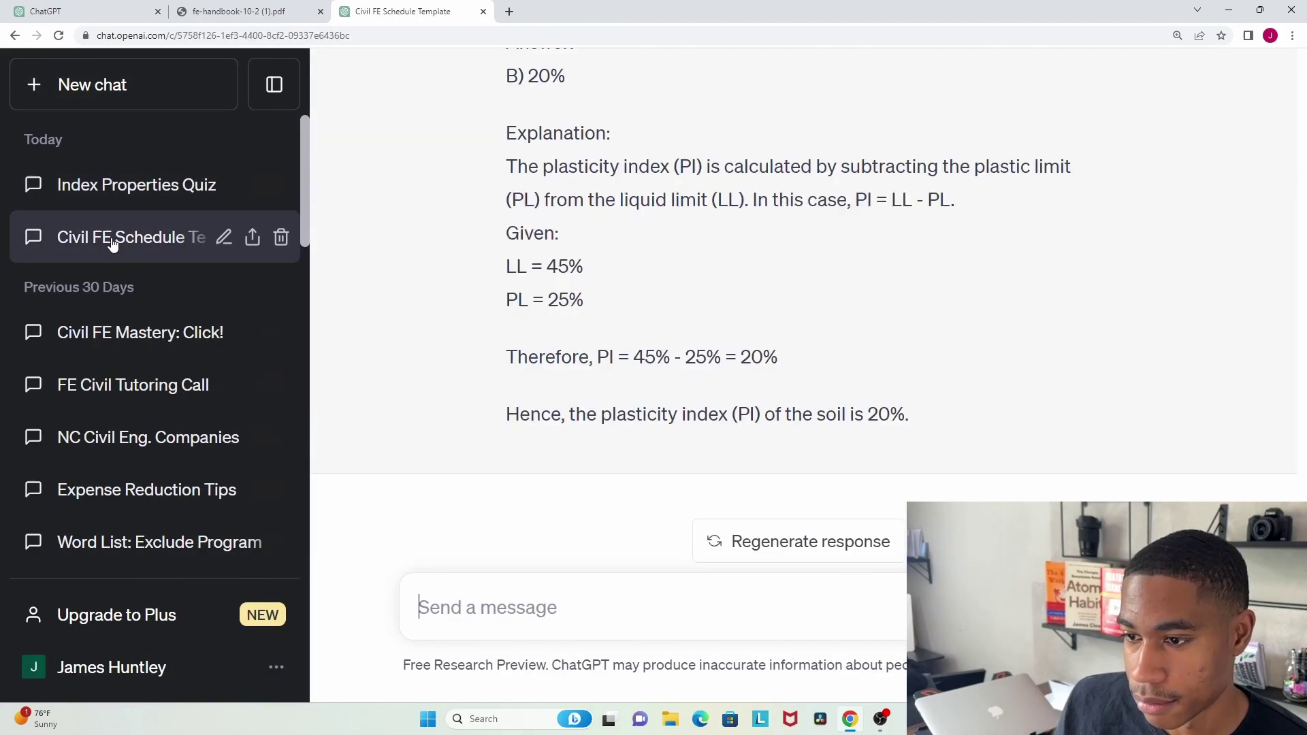
pyautogui.scroll(1, 659, 413)
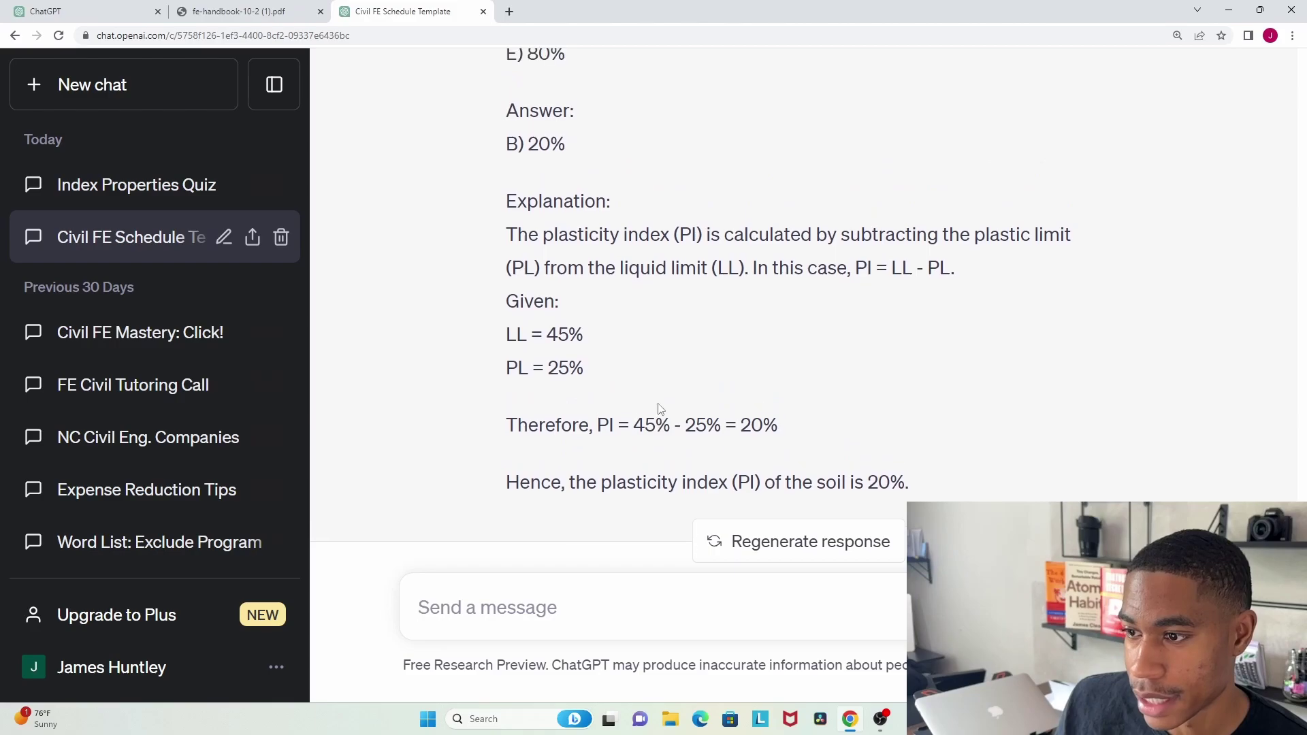
pyautogui.click(271, 94)
pyautogui.scroll(2, 484, 340)
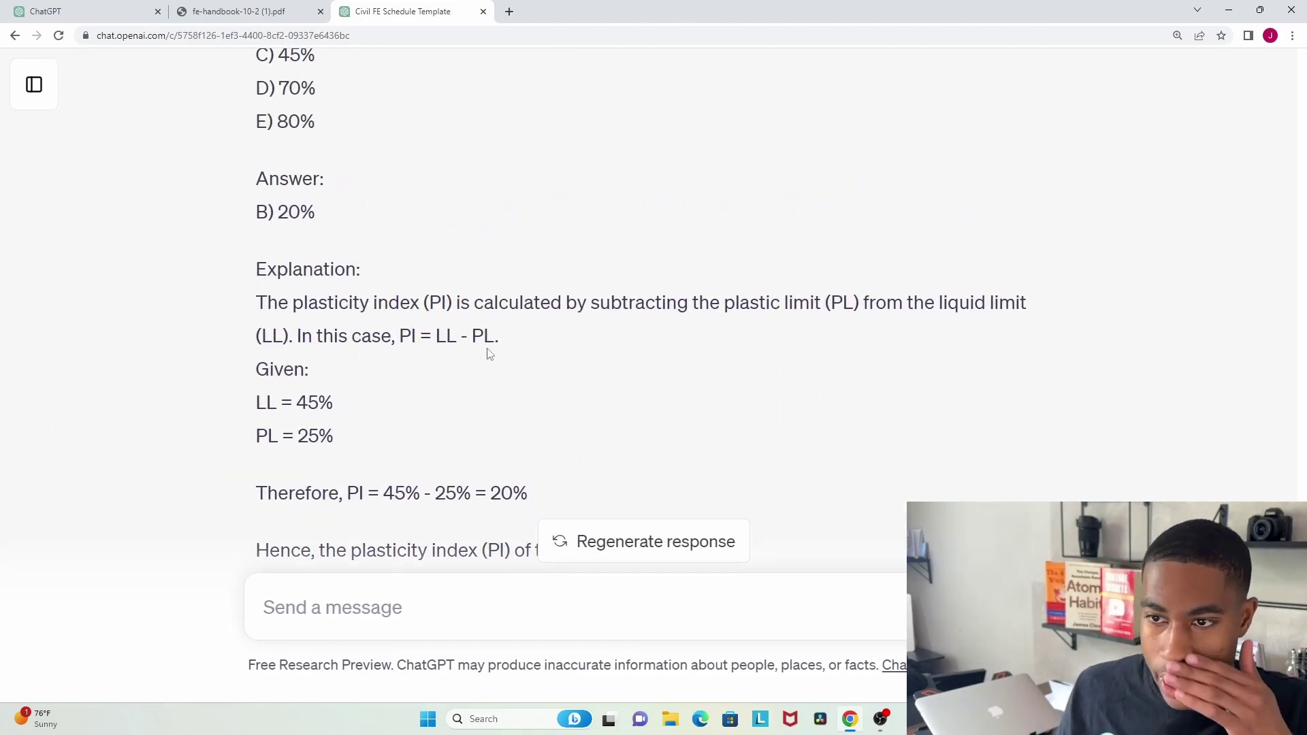
pyautogui.scroll(5, 487, 354)
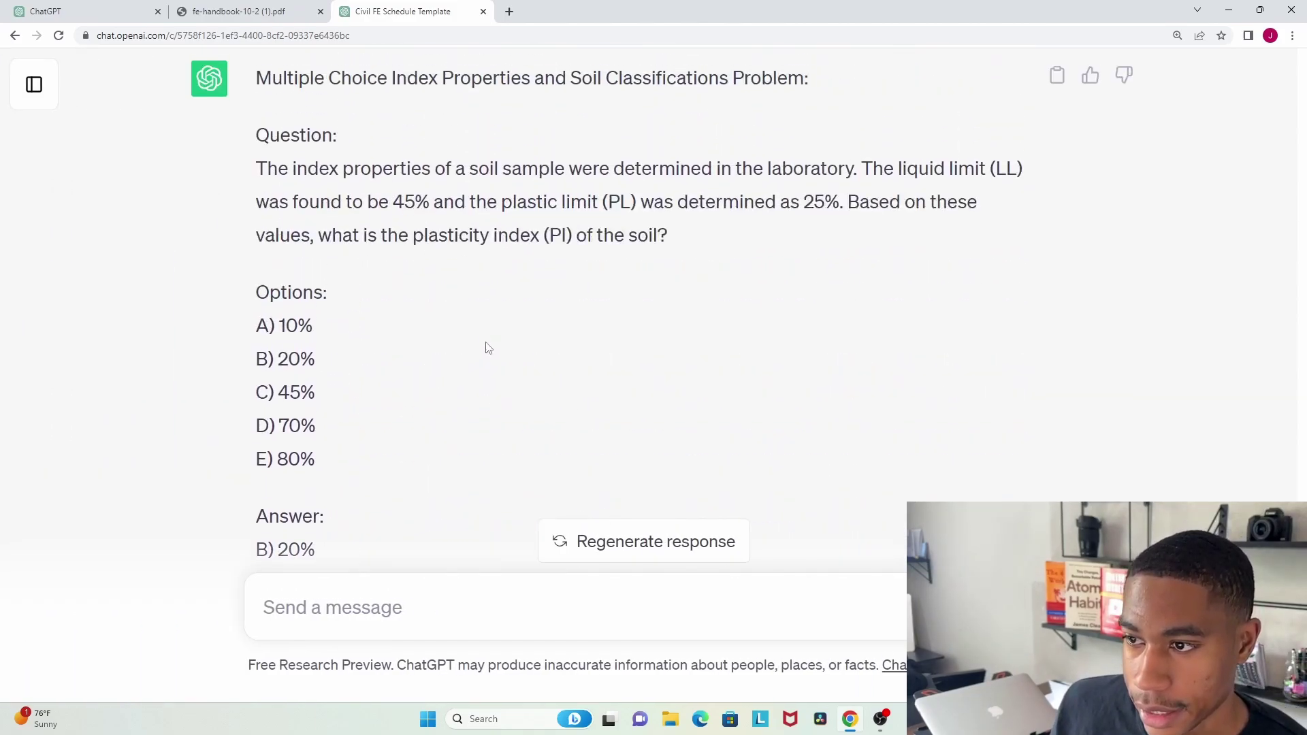
pyautogui.scroll(2, 486, 348)
pyautogui.scroll(-1, 482, 337)
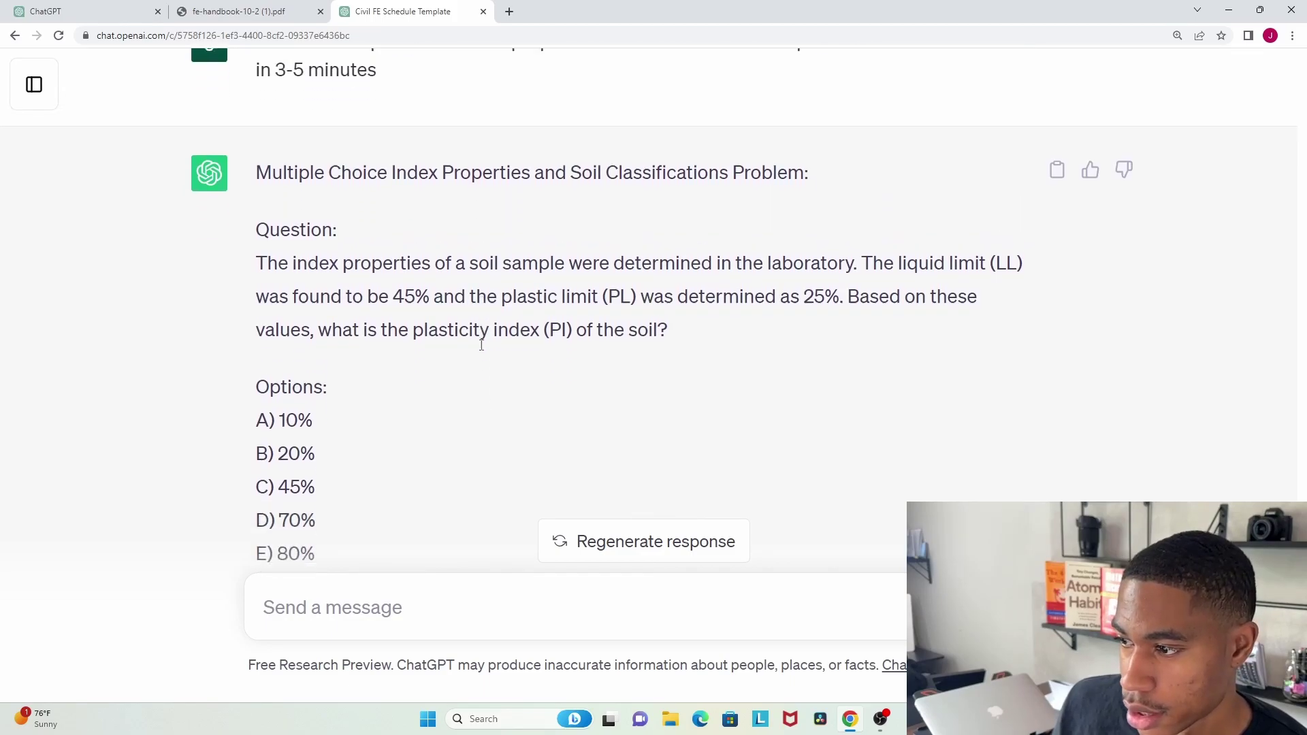
pyautogui.scroll(2, 357, 243)
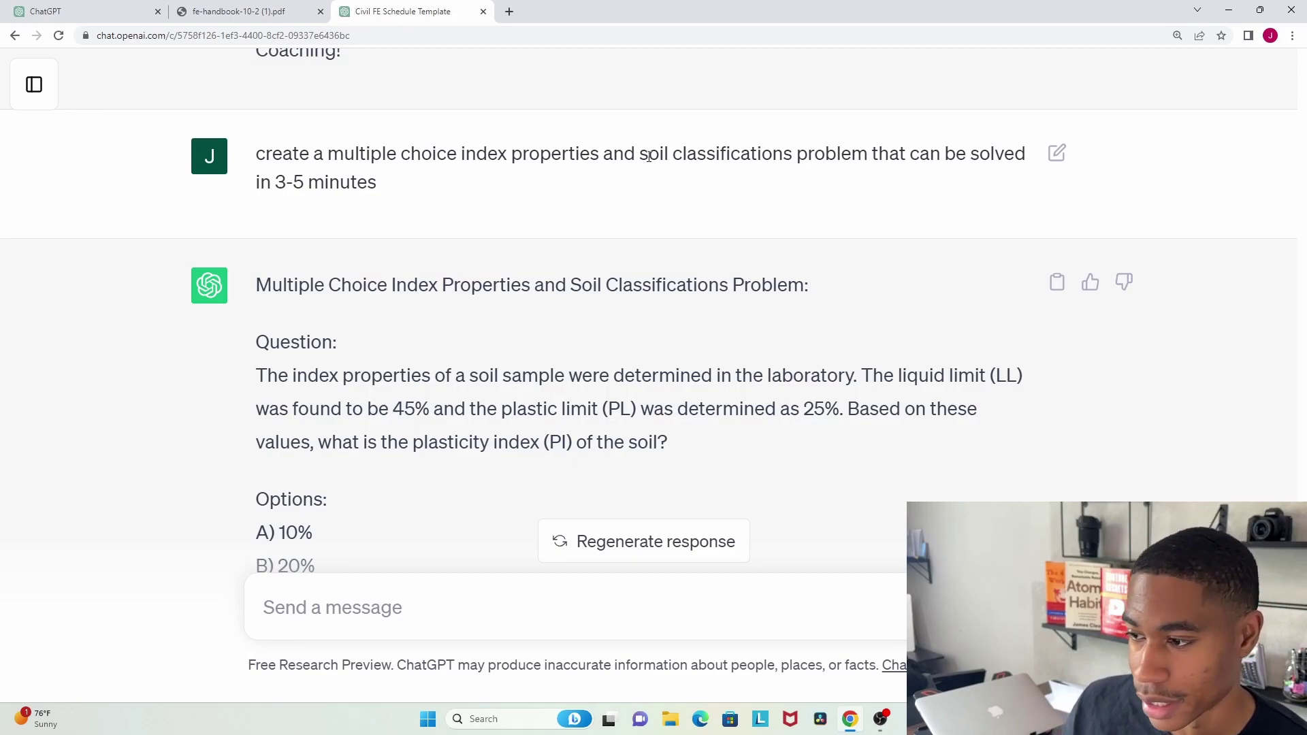
pyautogui.scroll(-1, 518, 415)
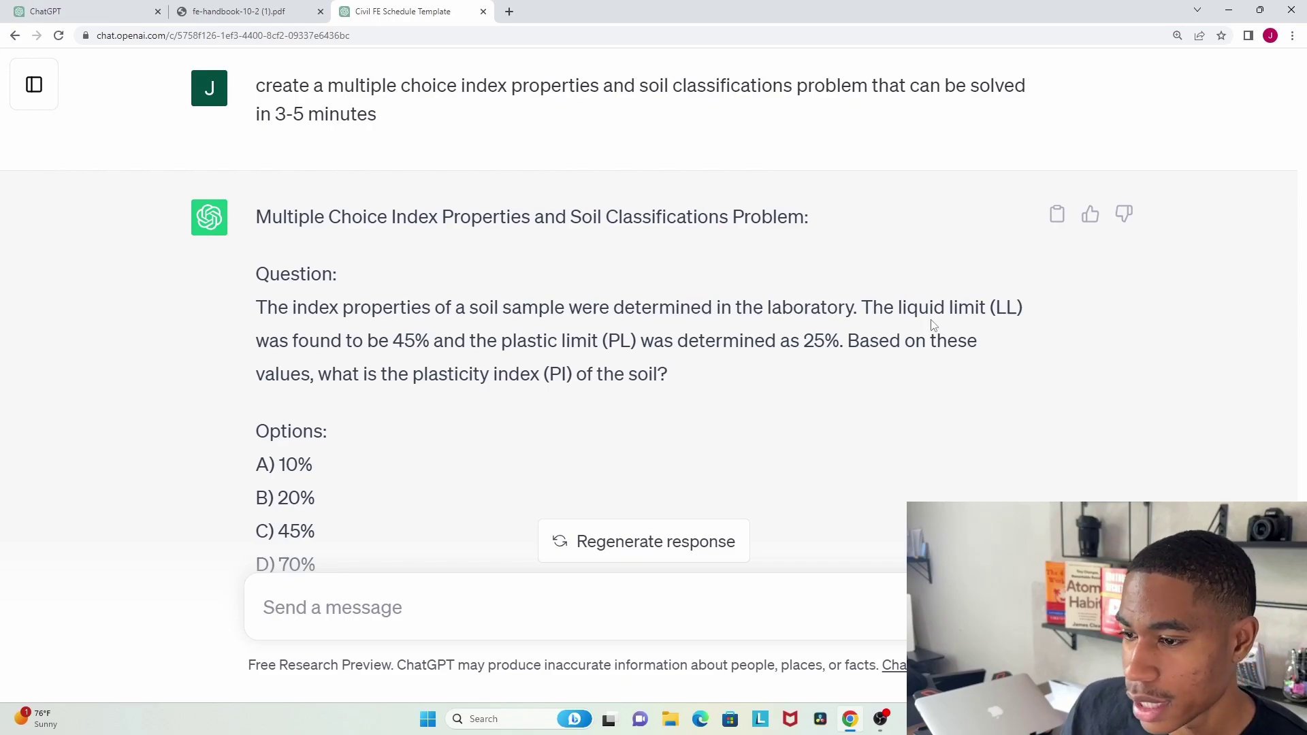
pyautogui.scroll(-1, 979, 300)
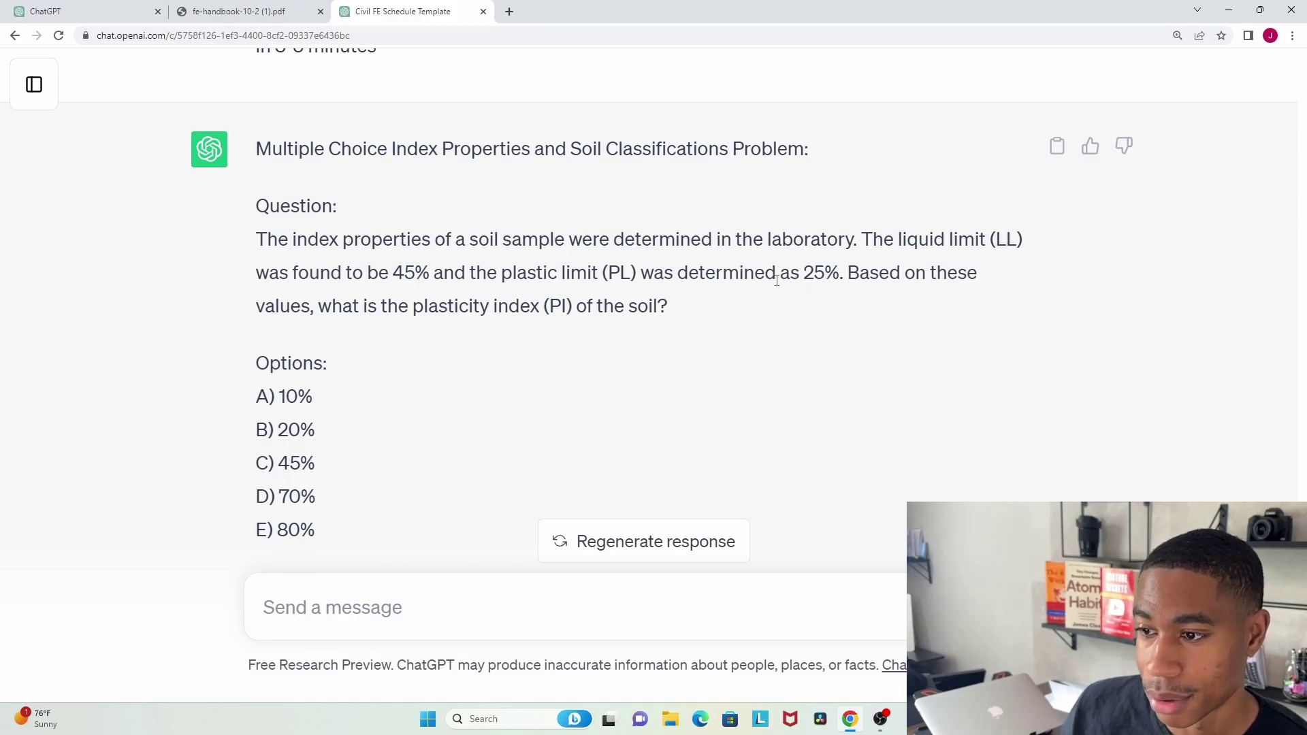
pyautogui.scroll(-1, 776, 354)
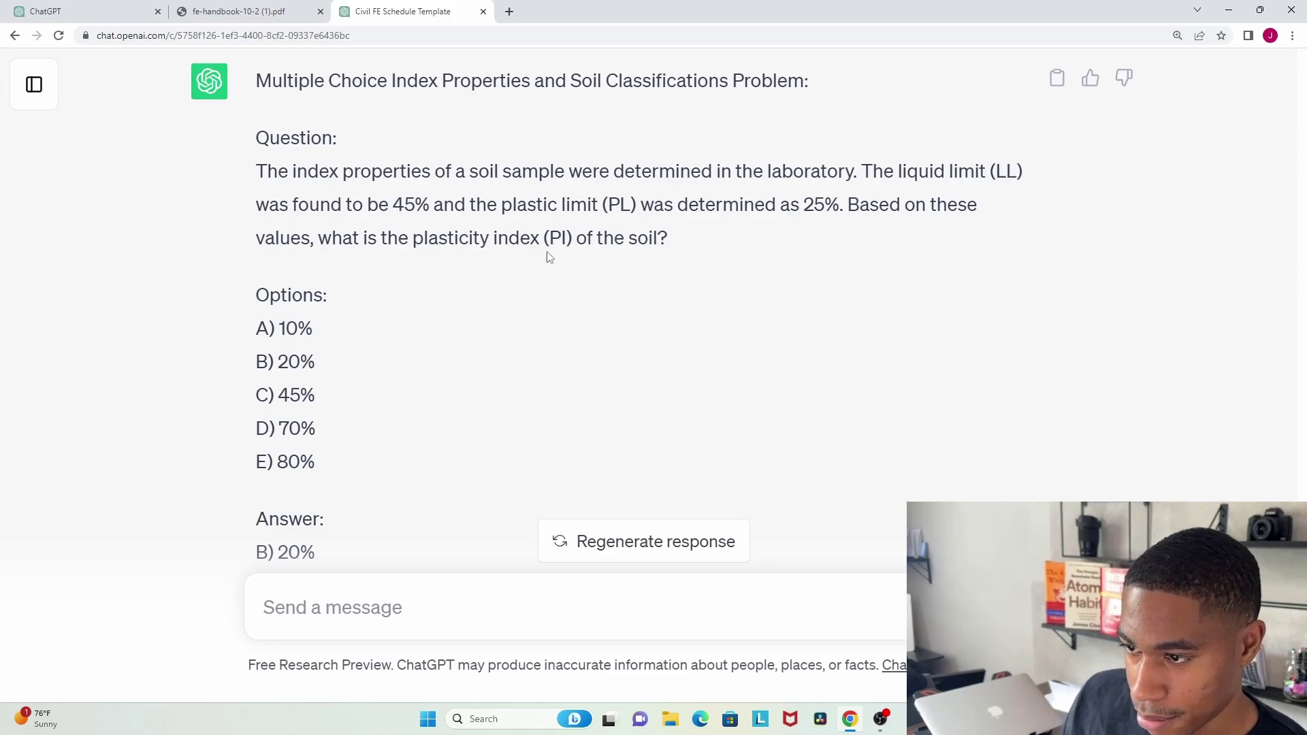
pyautogui.scroll(-3, 555, 255)
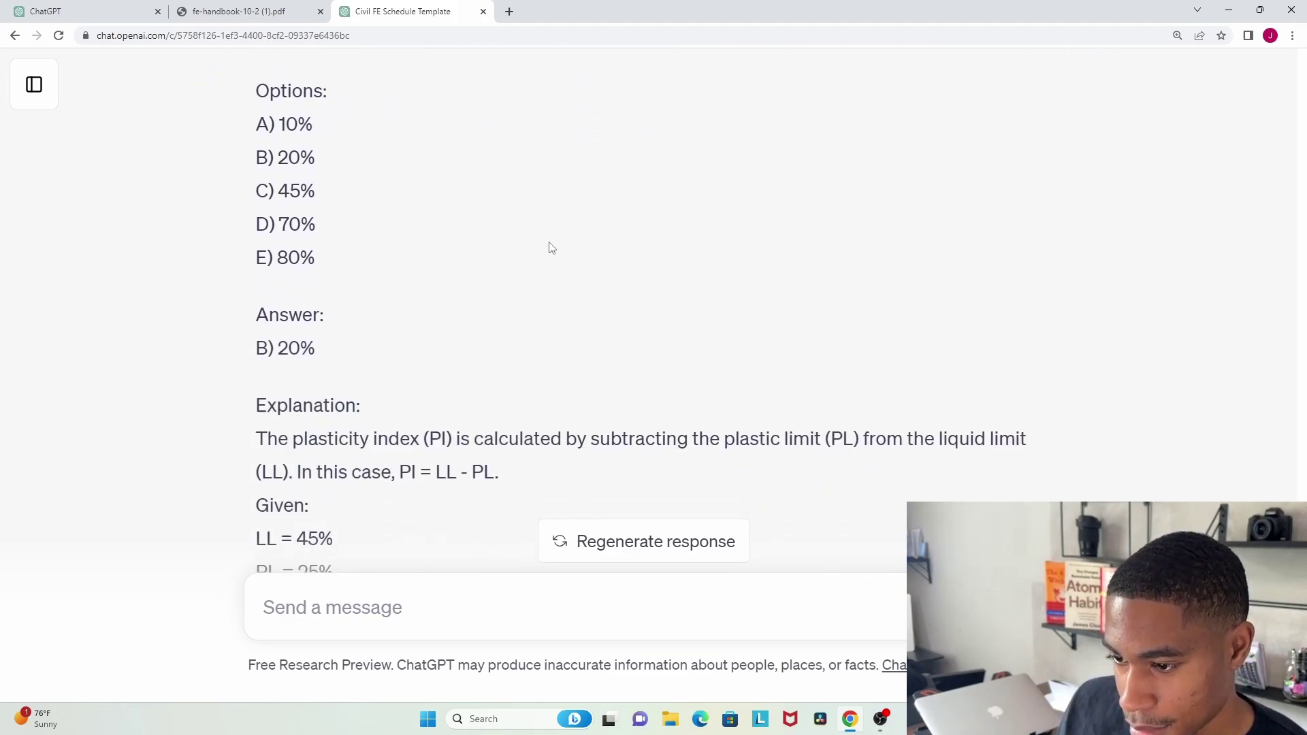
pyautogui.scroll(-2, 546, 253)
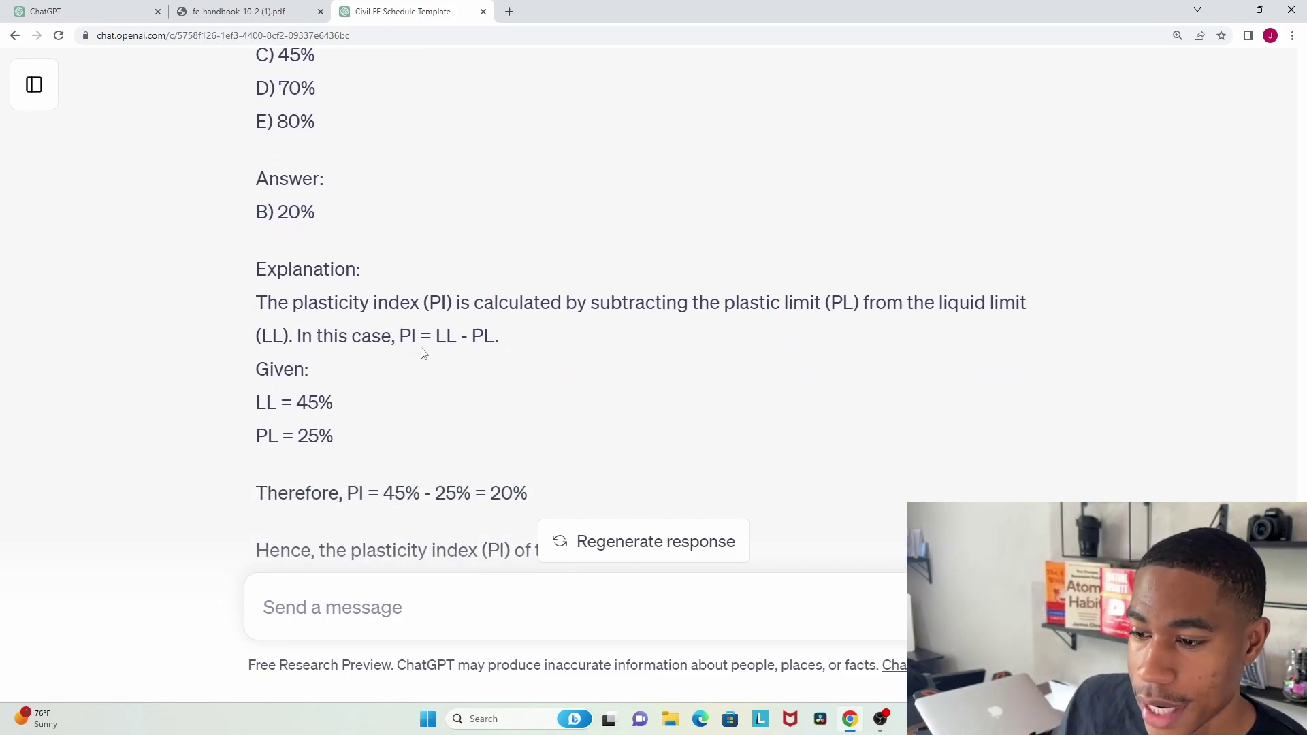
pyautogui.scroll(1, 357, 330)
pyautogui.scroll(1, 268, 286)
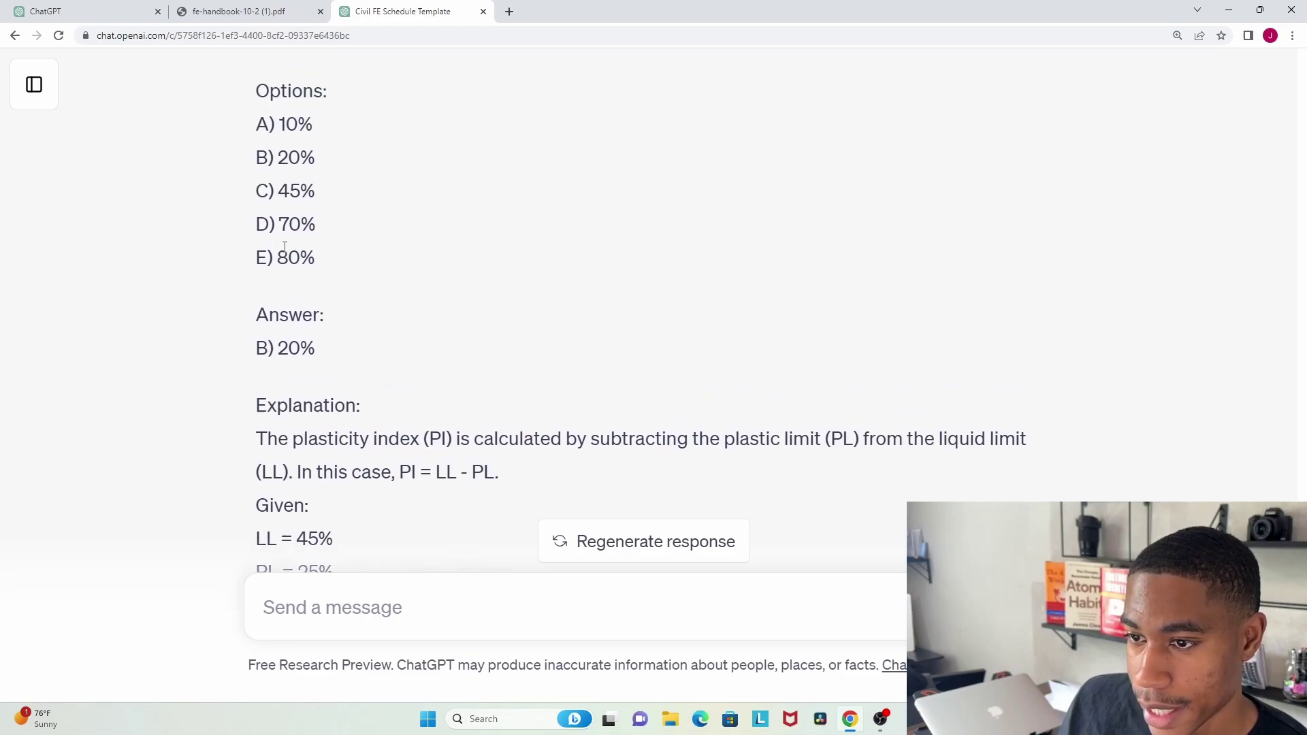
pyautogui.scroll(1, 297, 246)
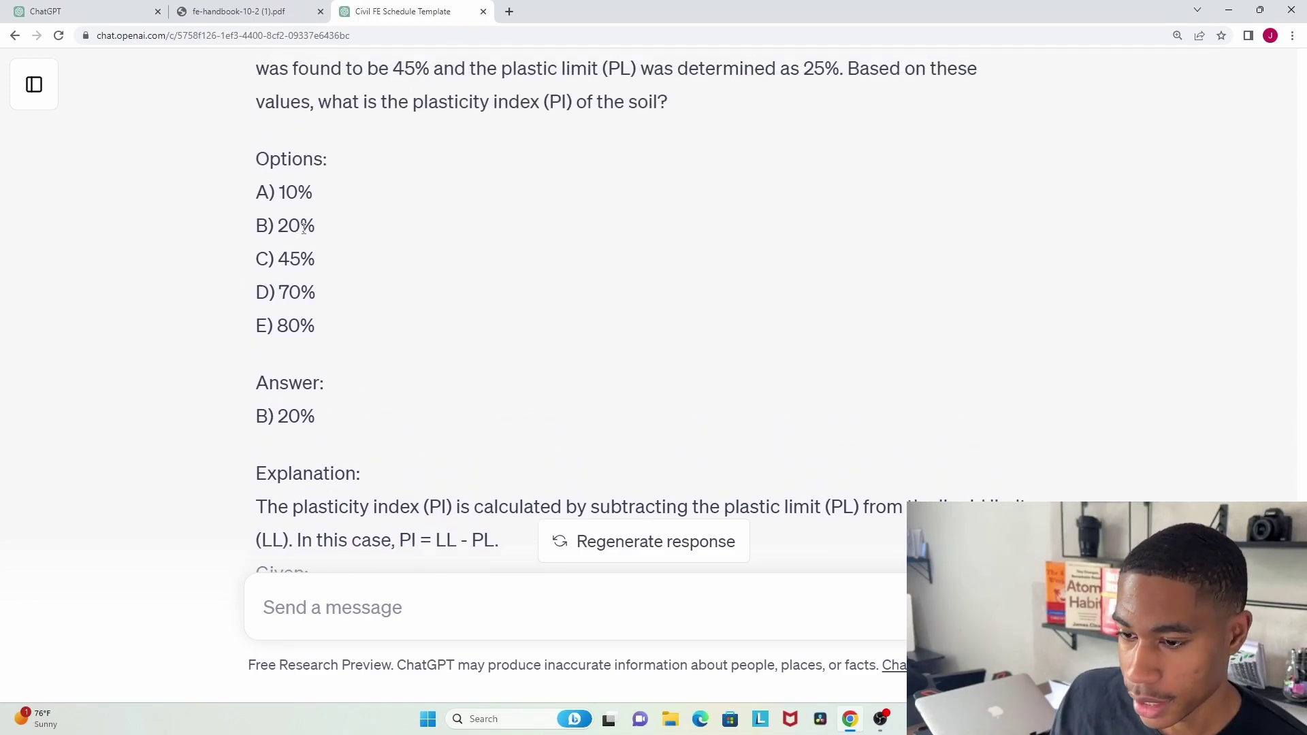
pyautogui.scroll(-3, 303, 228)
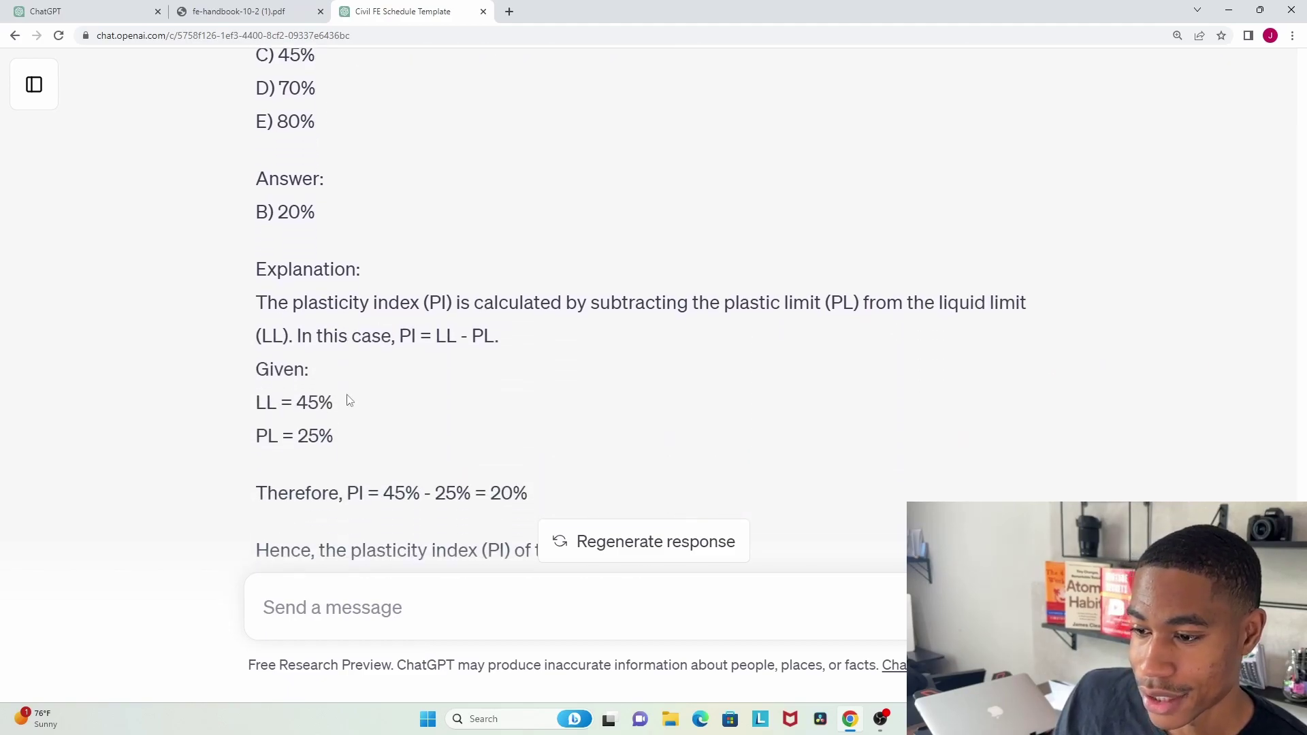
pyautogui.scroll(-1, 347, 400)
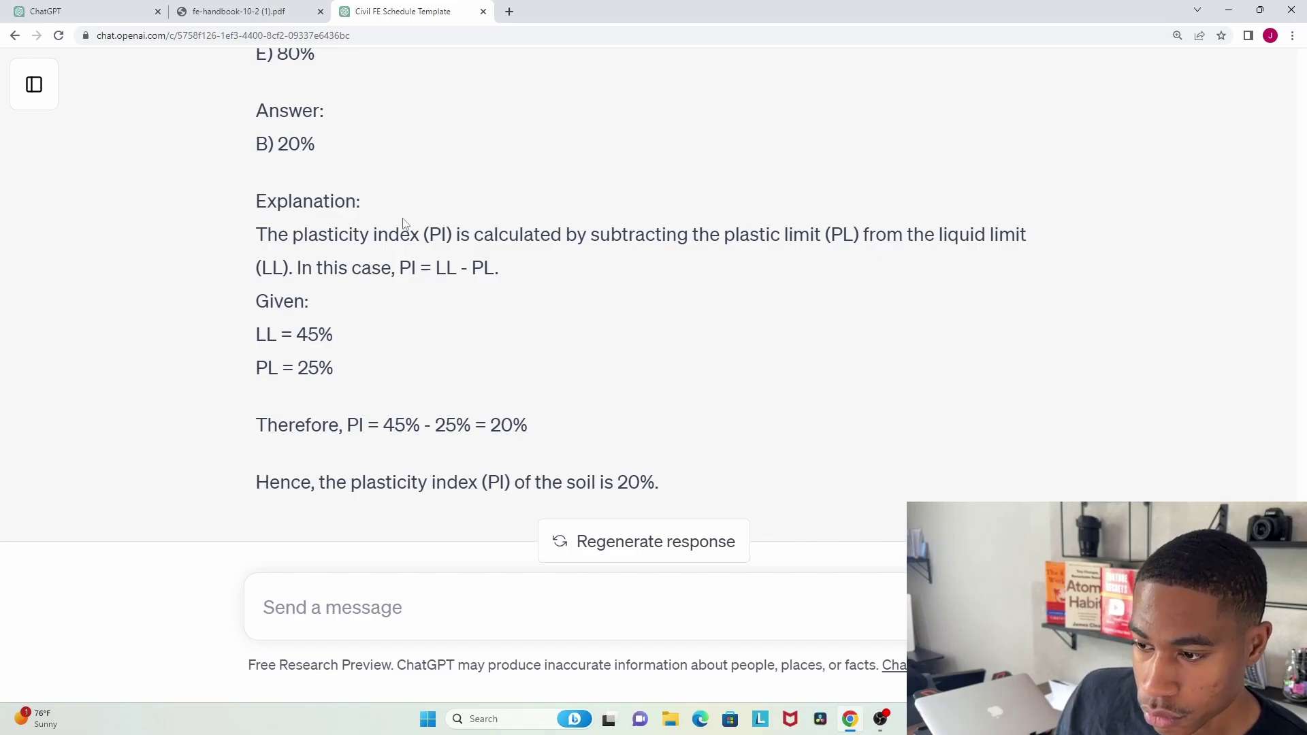
pyautogui.scroll(-1, 409, 229)
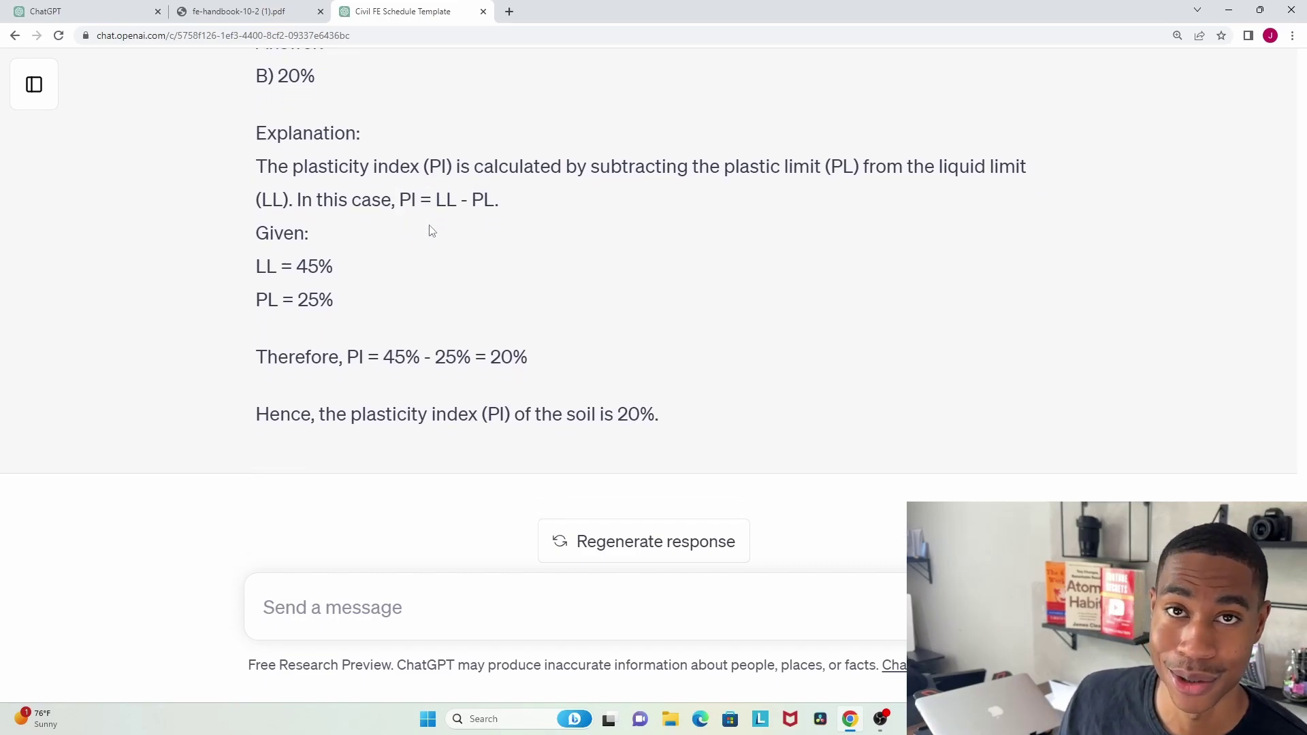
# Step: Scroll the FE handbook up to page 484's Statics topics, including Resultants of force systems
pyautogui.click(266, 12)
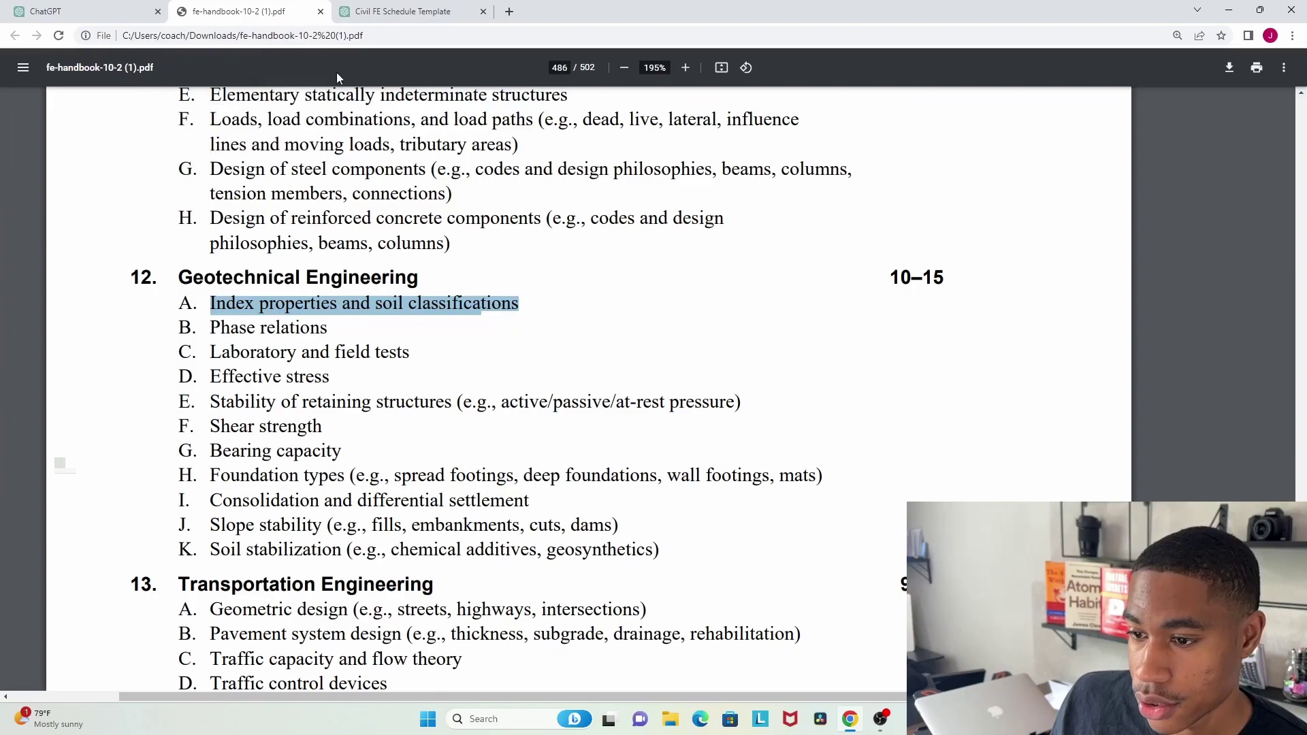
pyautogui.click(501, 451)
pyautogui.scroll(5, 497, 442)
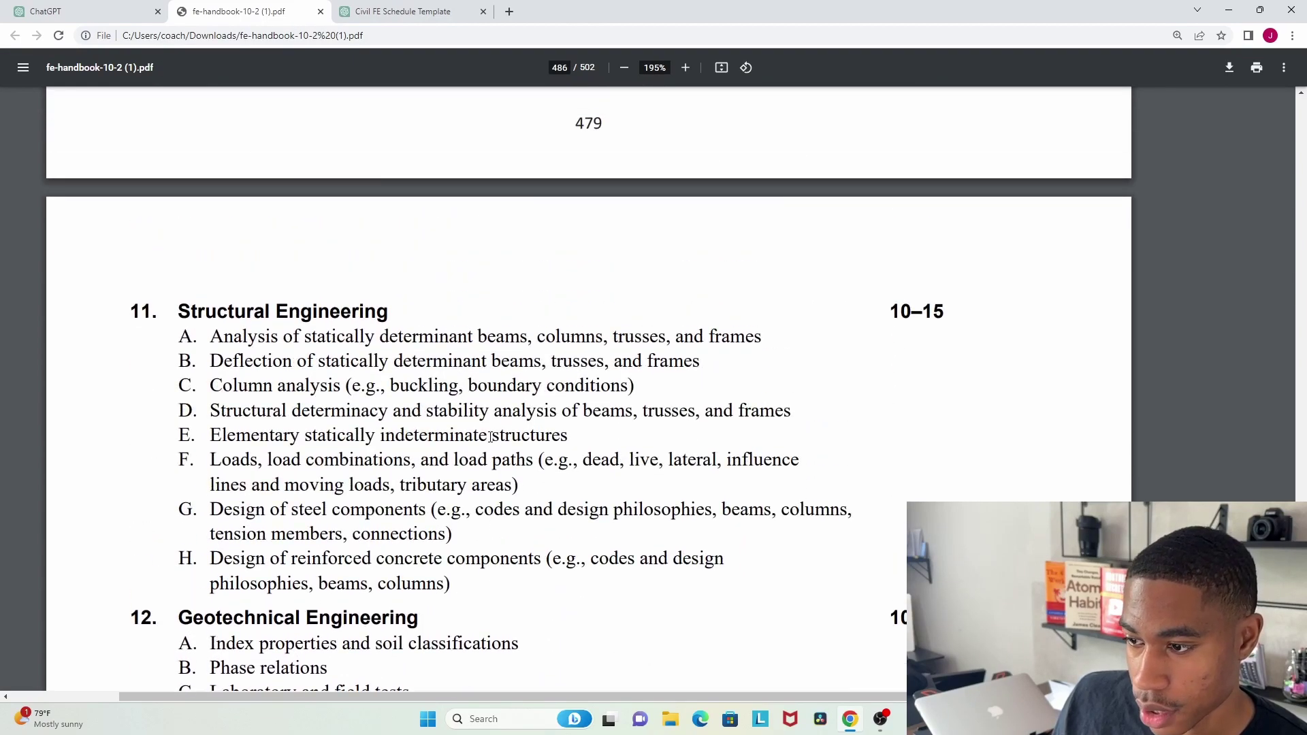
pyautogui.scroll(5, 490, 436)
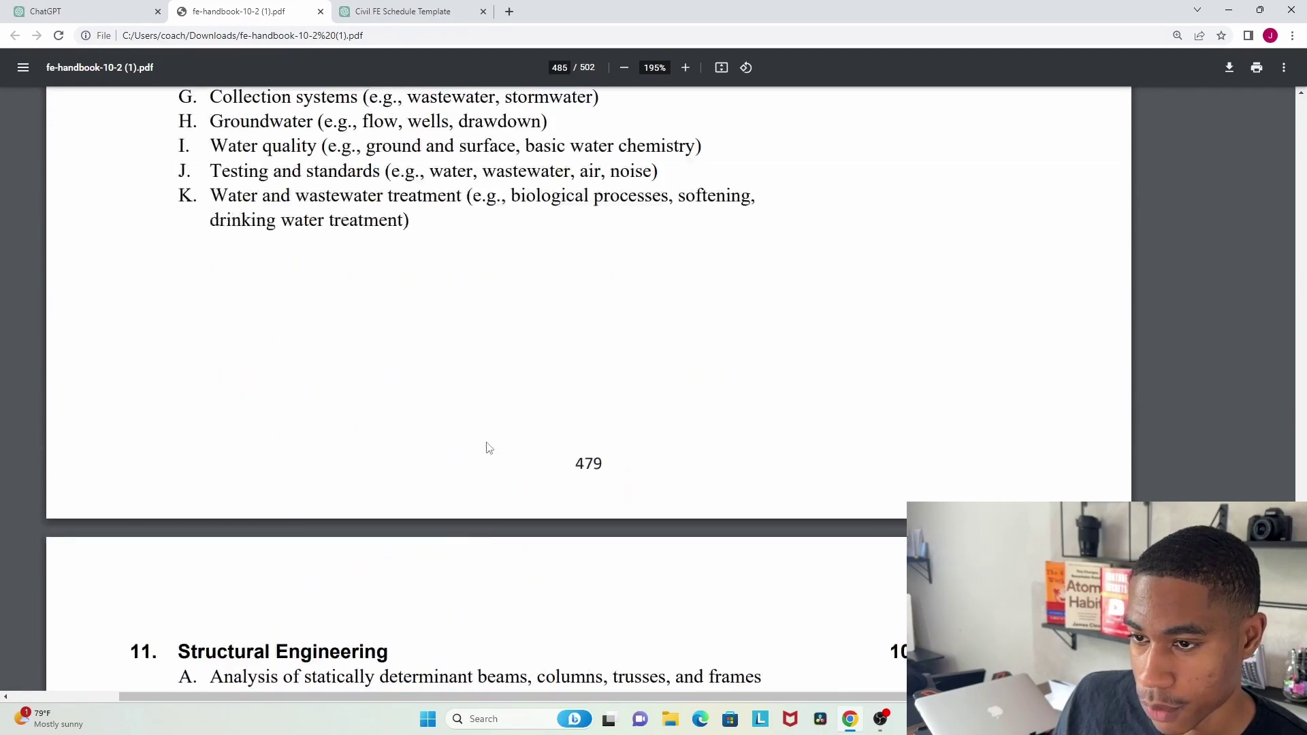
pyautogui.scroll(-4, 484, 442)
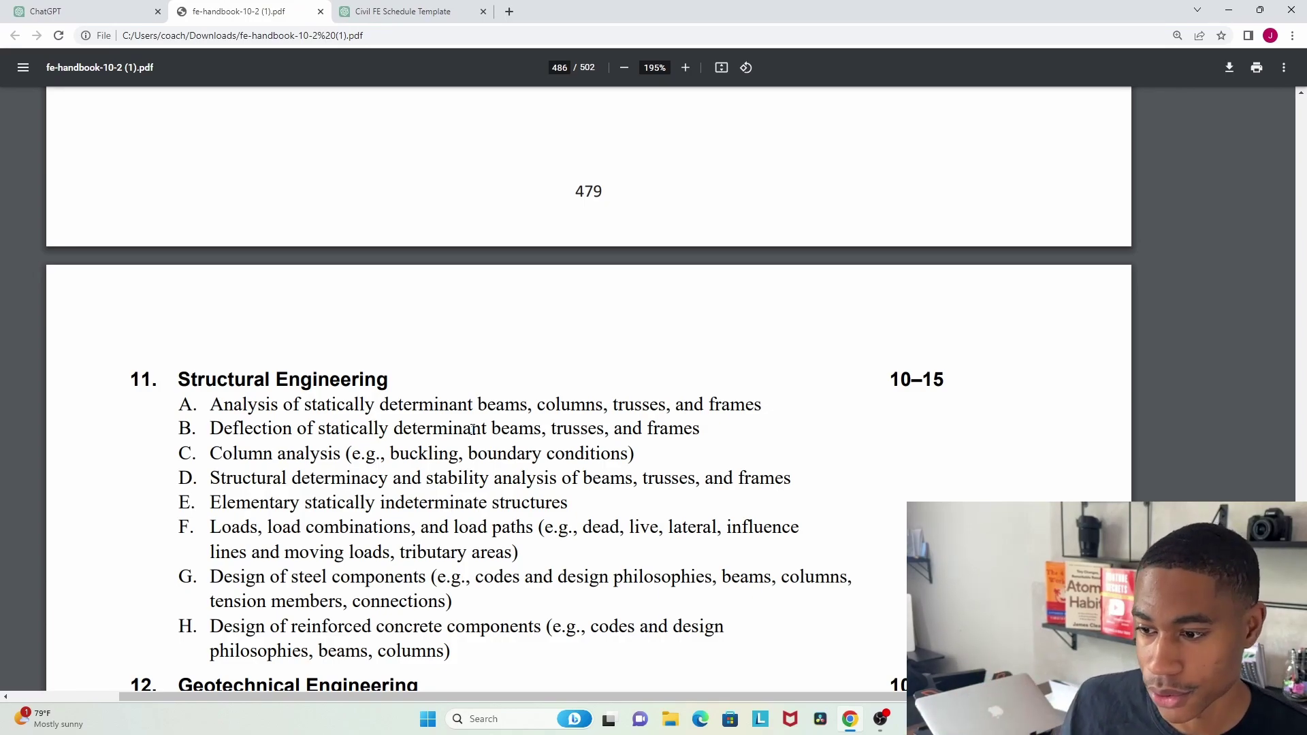
pyautogui.scroll(10, 472, 429)
pyautogui.scroll(4, 517, 520)
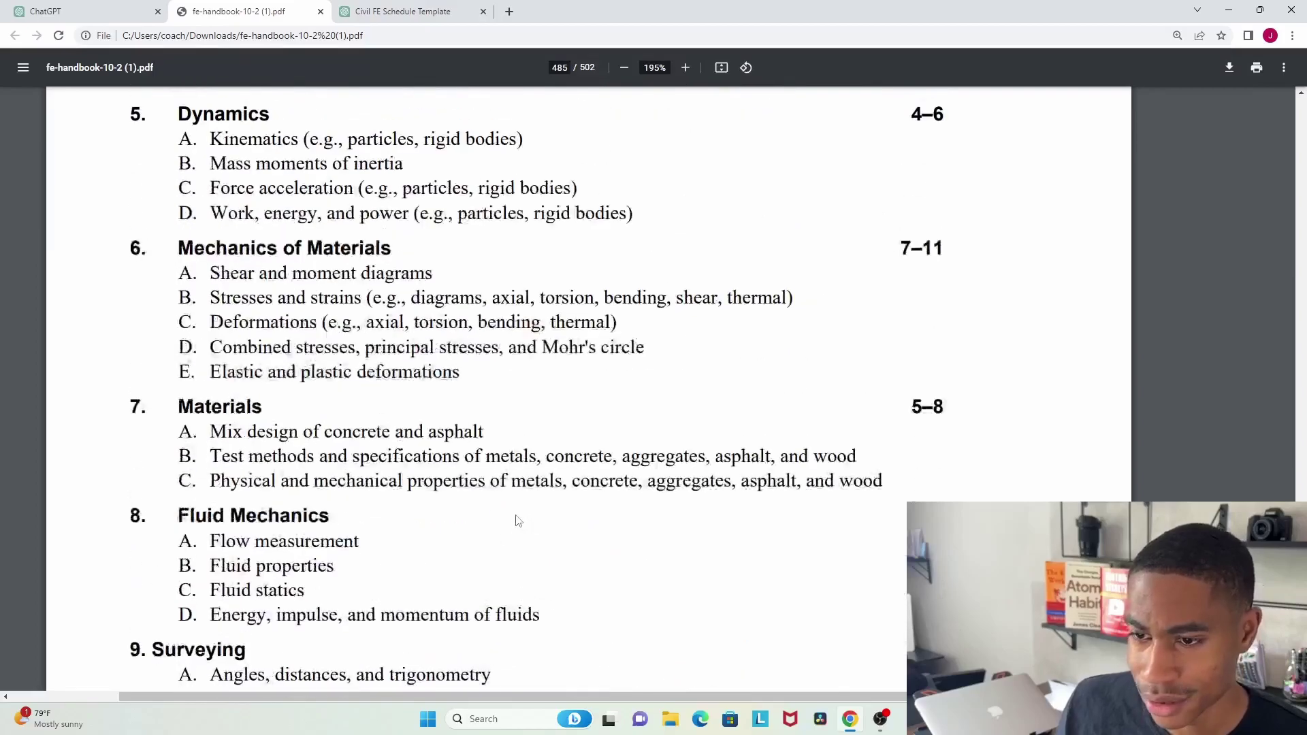
pyautogui.scroll(3, 514, 523)
pyautogui.scroll(8, 513, 524)
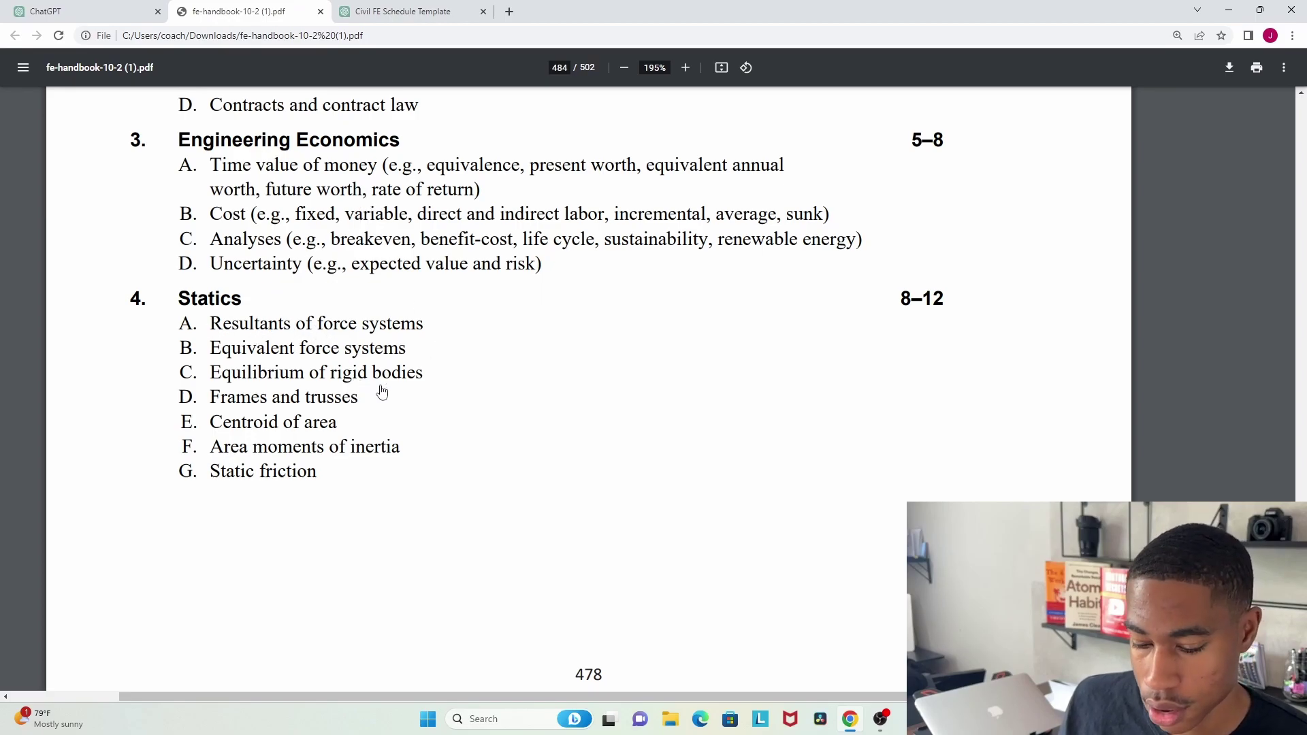
pyautogui.scroll(1, 381, 393)
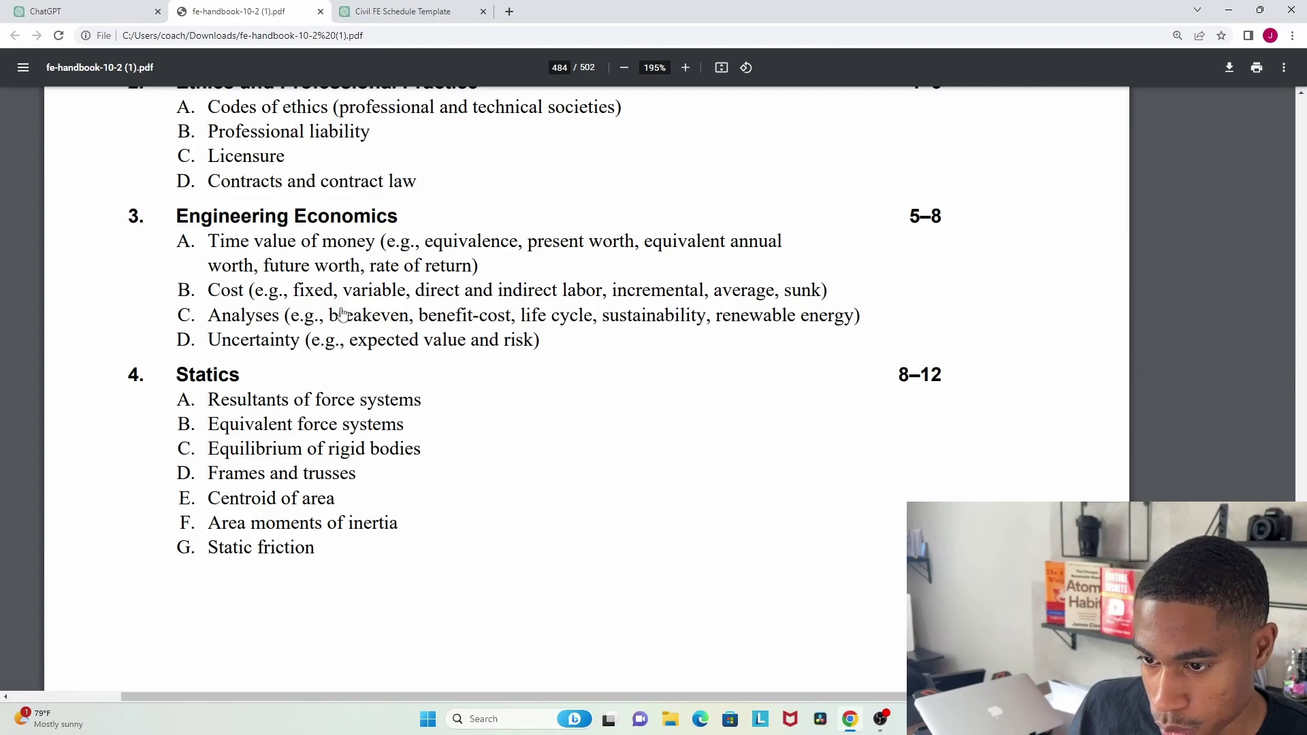
# Step: Send ChatGPT the prompt 'Create a multiple choice resultants of force systems problem that can be solved in 3-5 minutes'
pyautogui.click(433, 15)
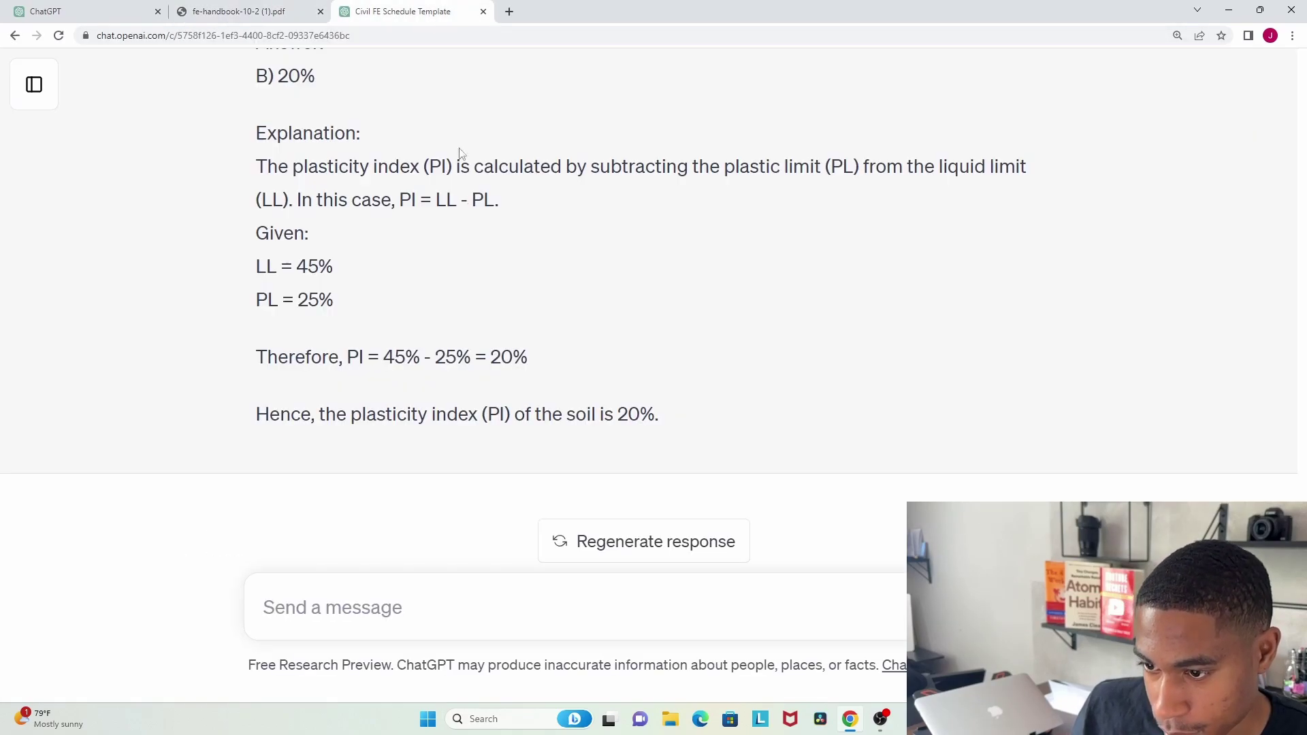
pyautogui.scroll(7, 388, 361)
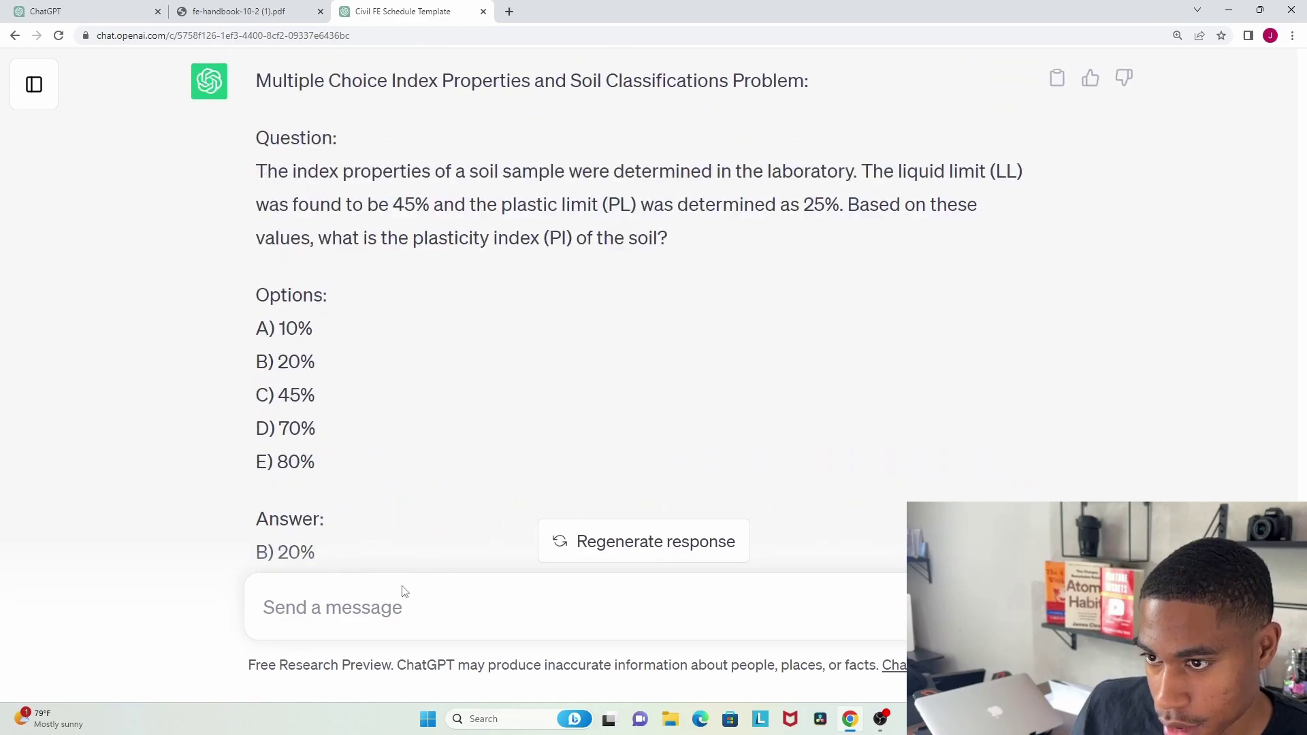
pyautogui.scroll(2, 391, 449)
pyautogui.click(374, 635)
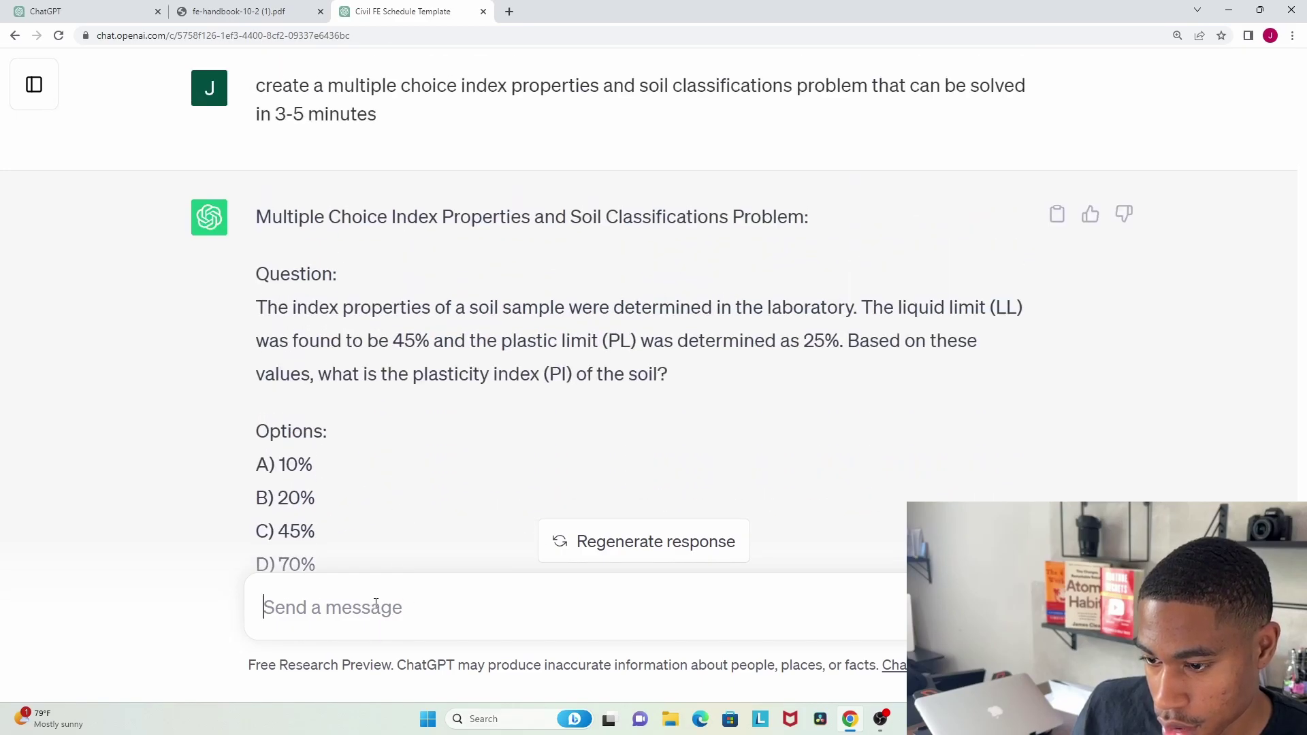
pyautogui.write('Create a mul')
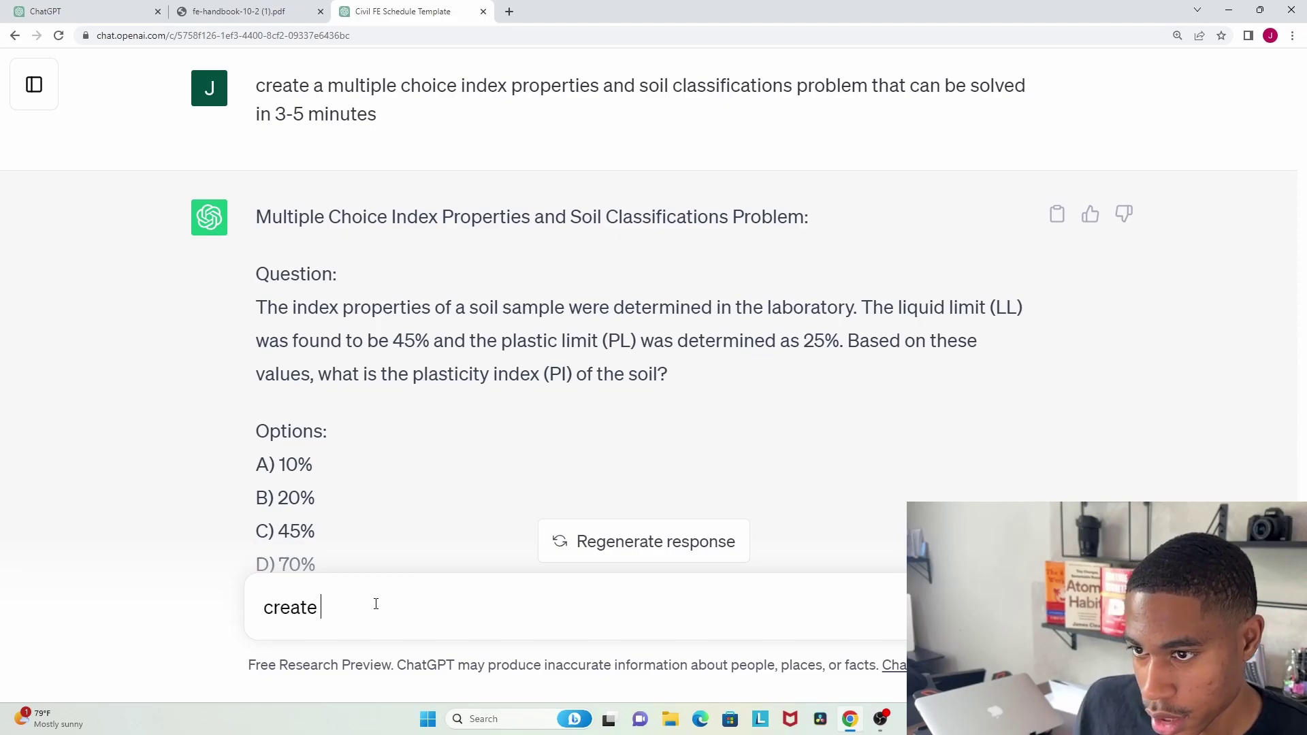
pyautogui.write('tiple')
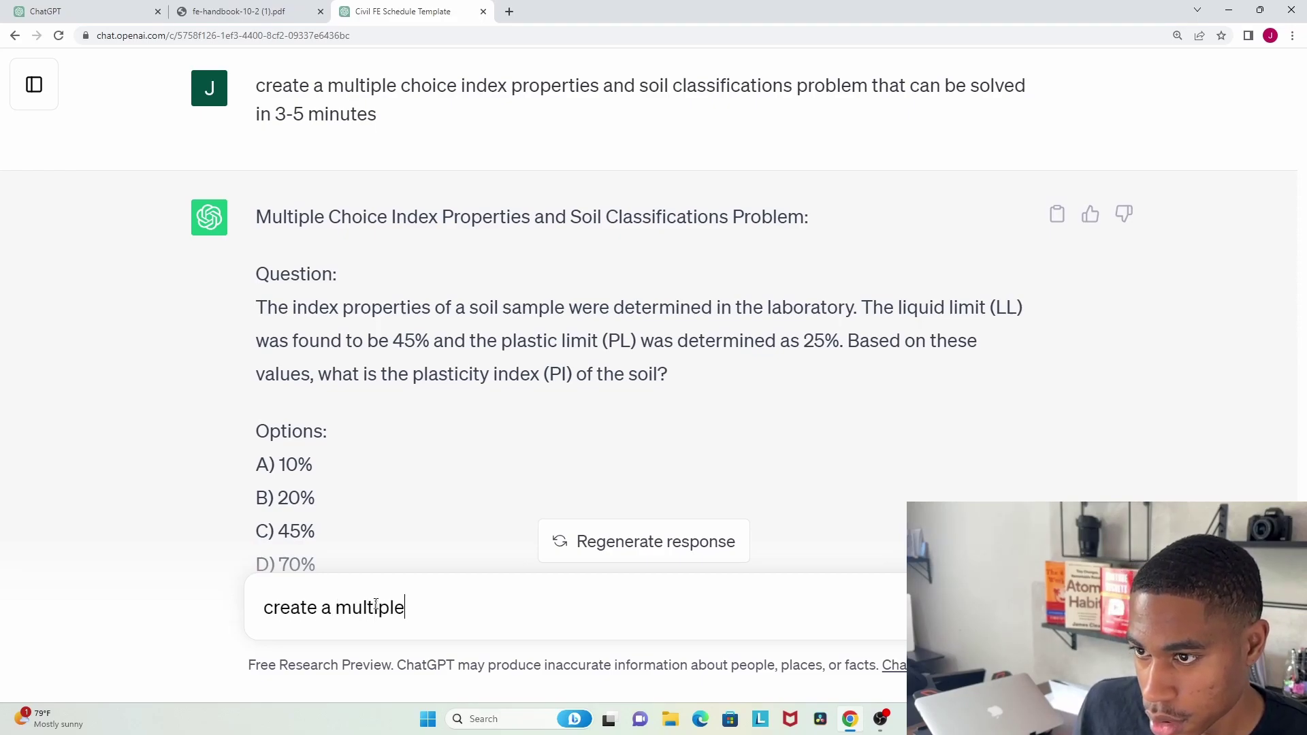
pyautogui.write(' choice')
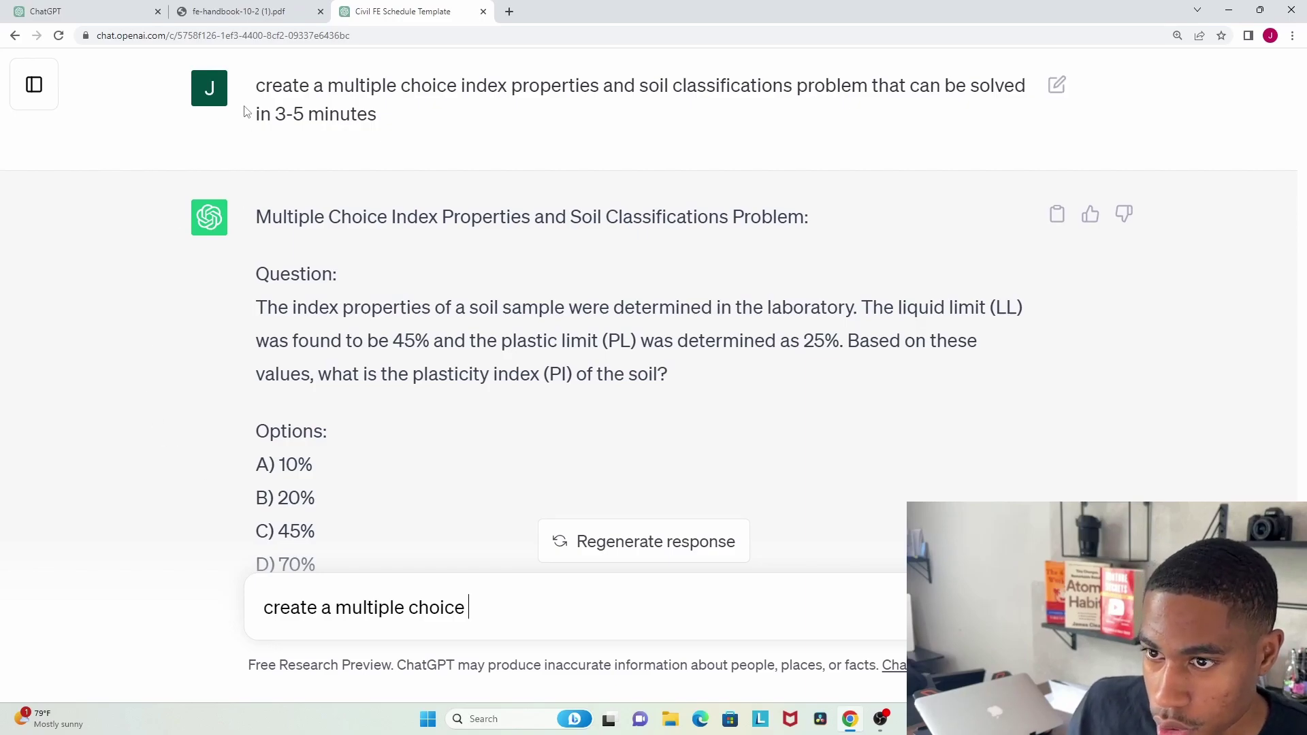
pyautogui.click(244, 14)
pyautogui.click(444, 14)
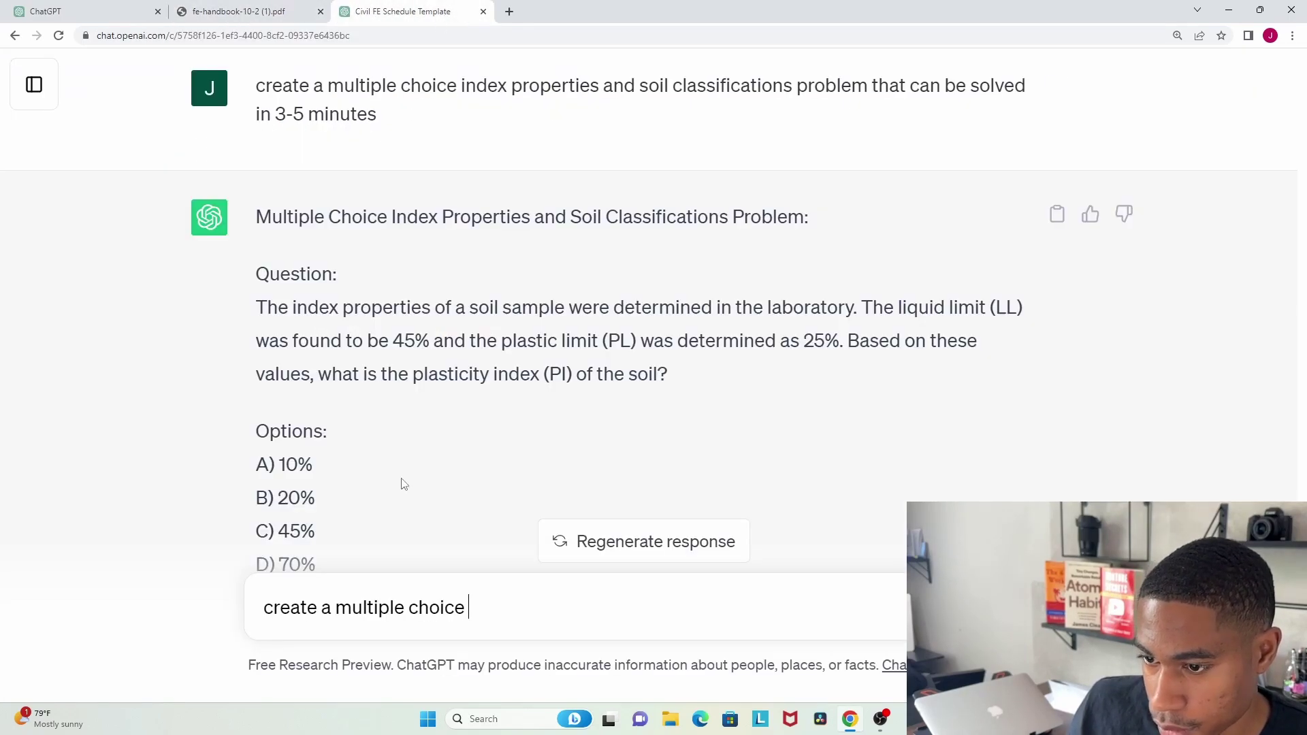
pyautogui.write('result')
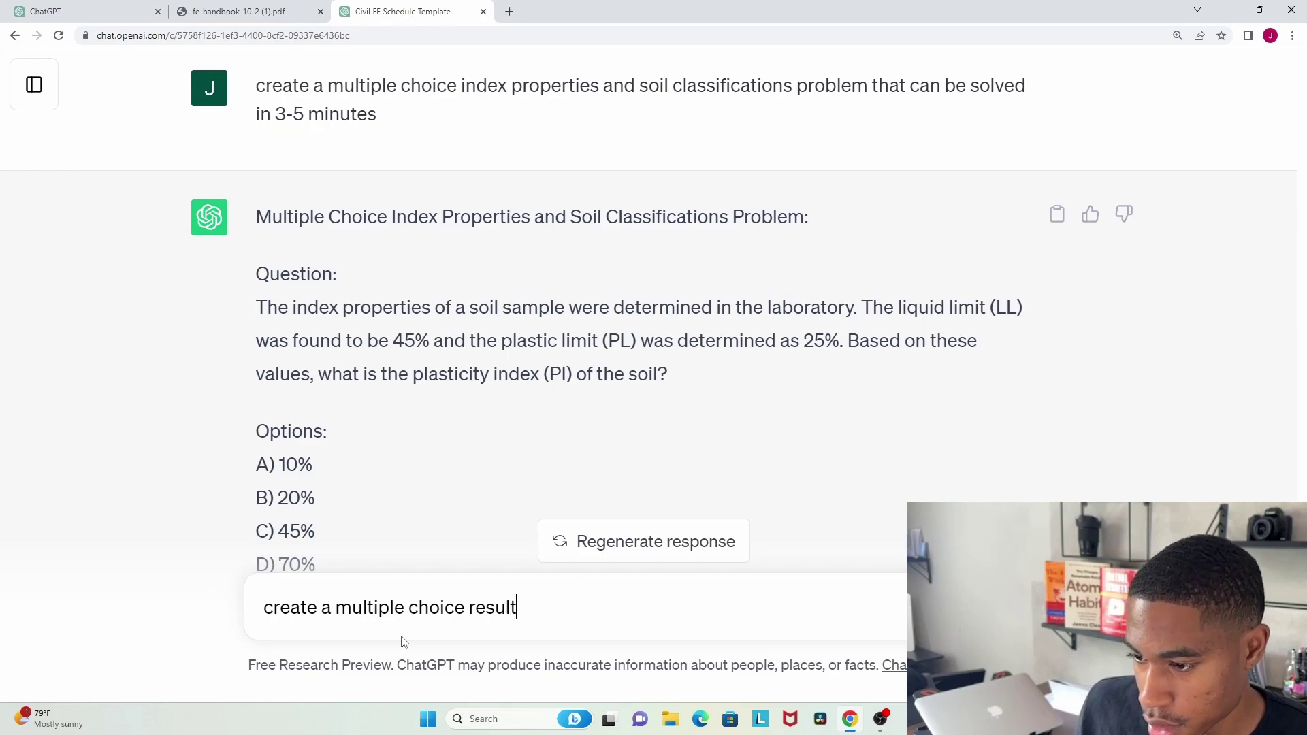
pyautogui.write('ants of for')
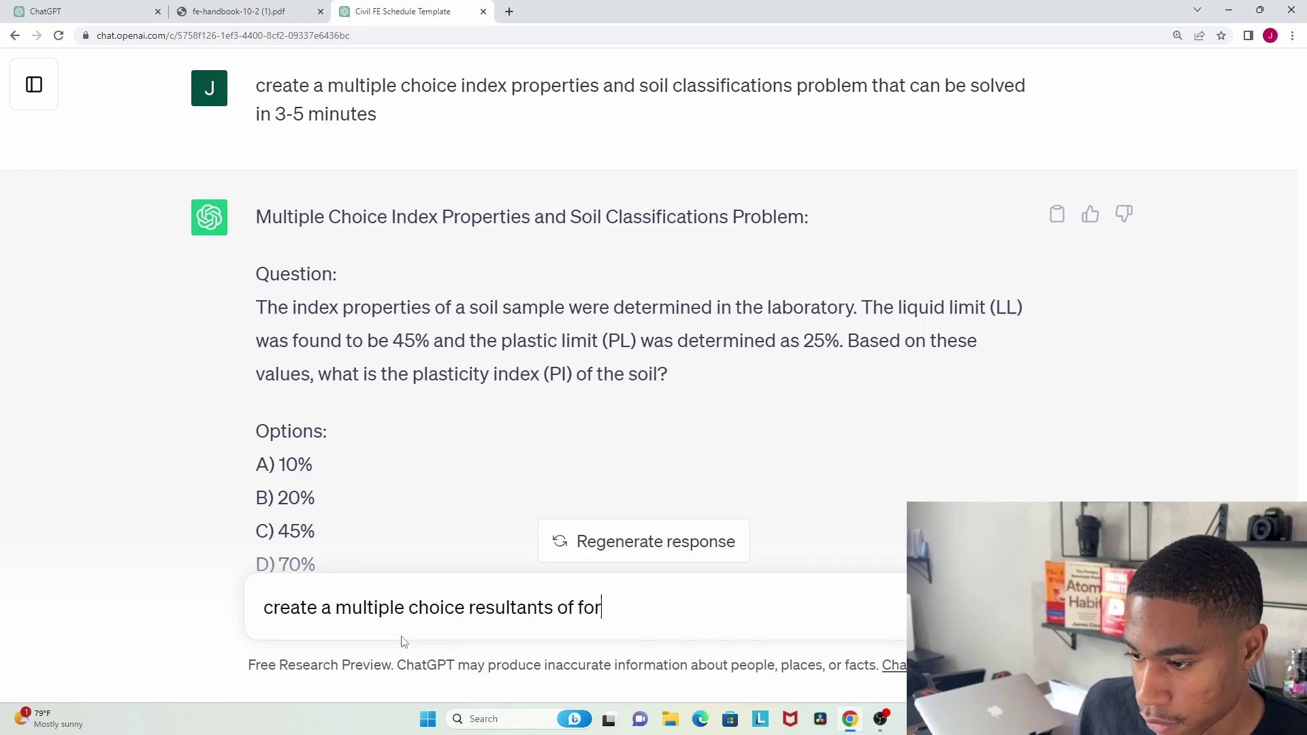
pyautogui.write('ce sys')
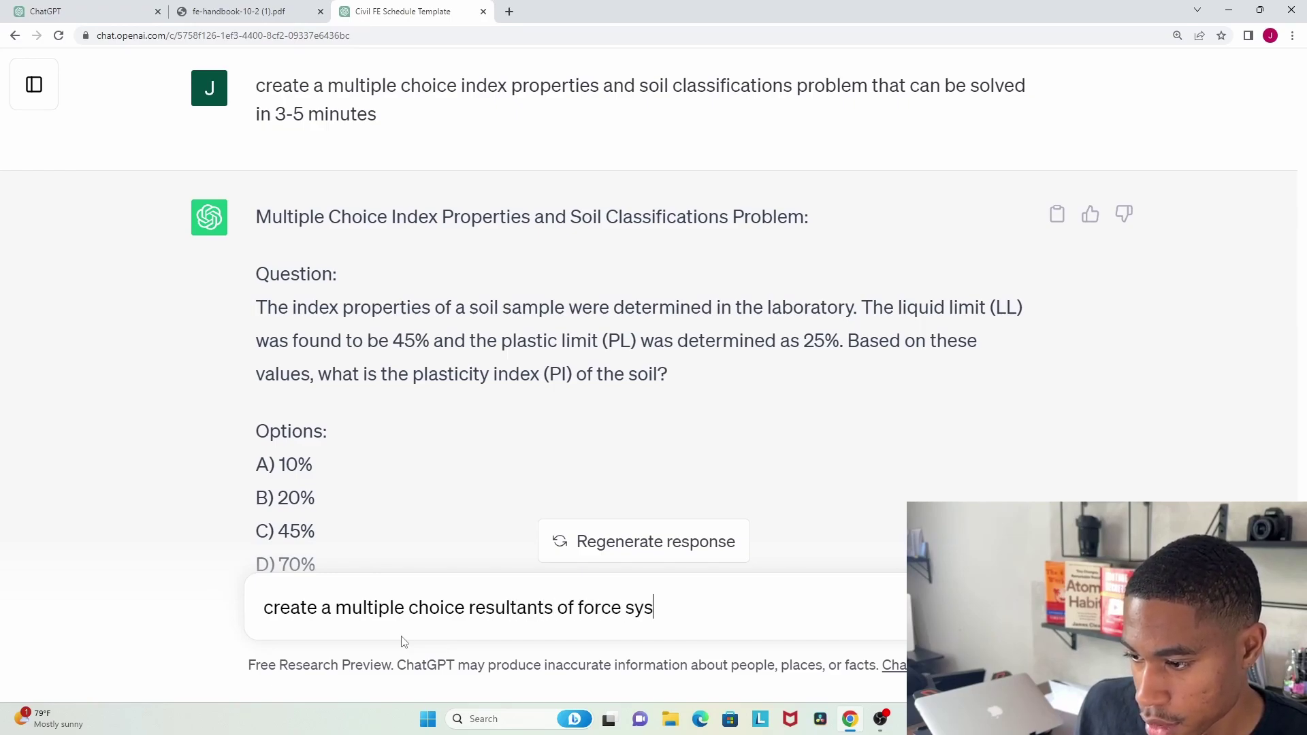
pyautogui.write('tems ')
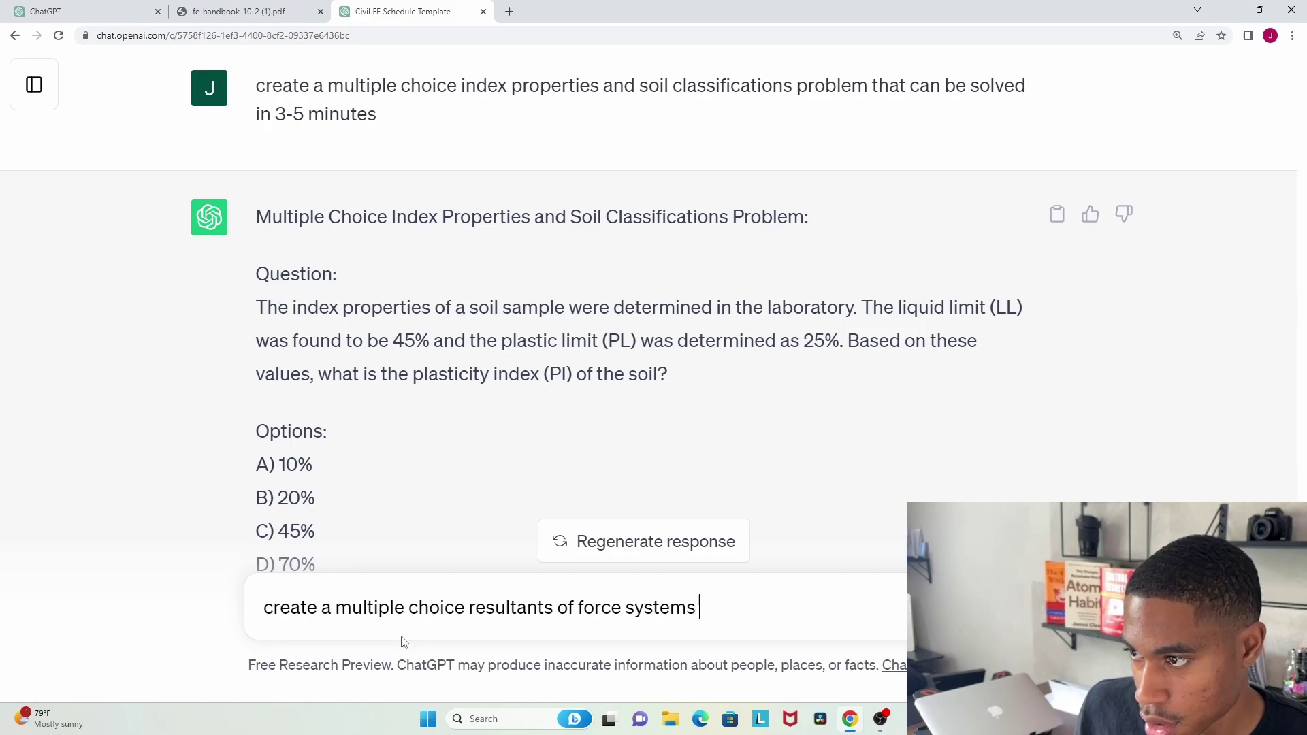
pyautogui.write('prob')
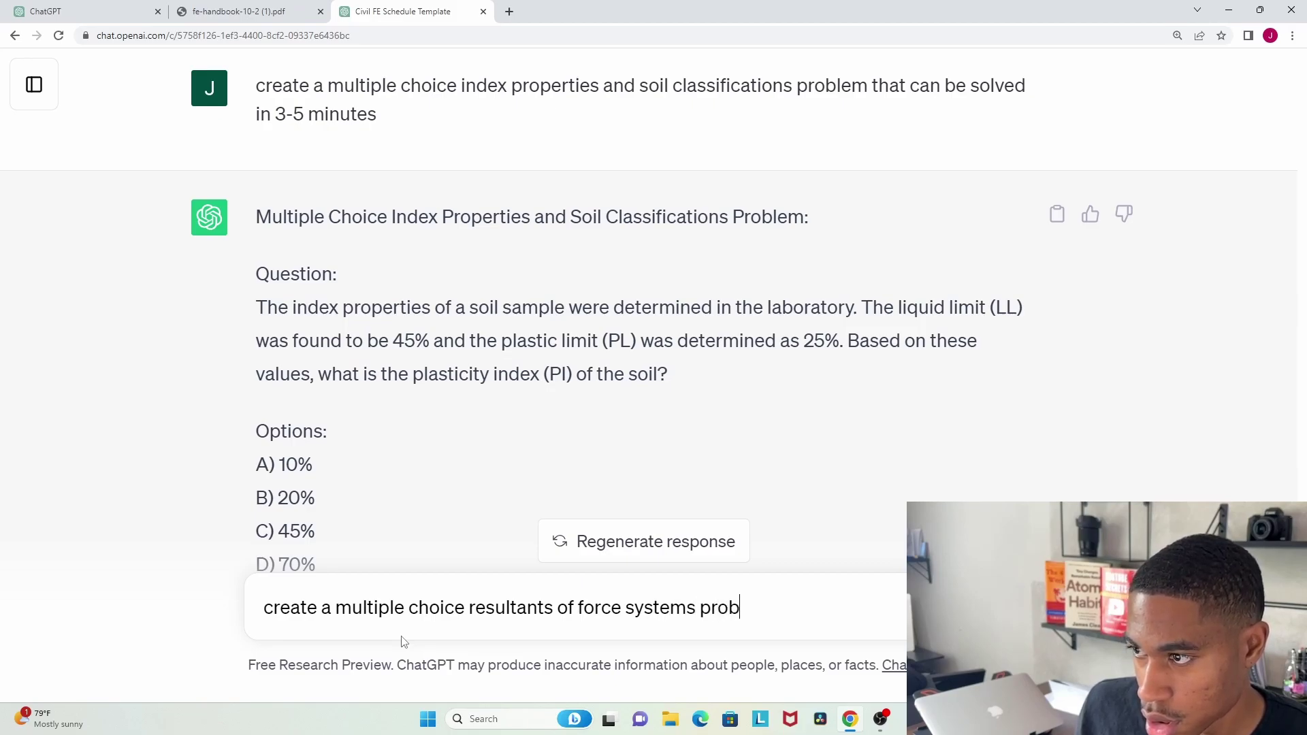
pyautogui.write('lem tha')
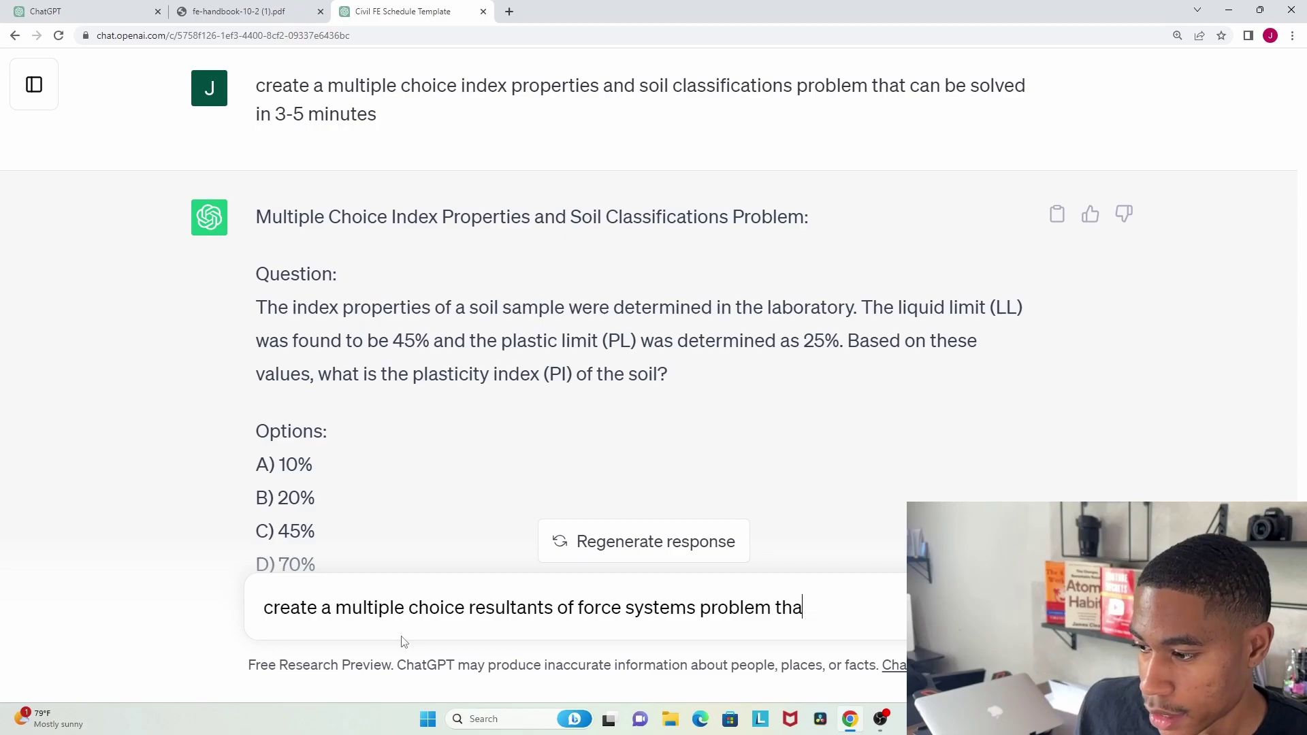
pyautogui.write('t can be solv')
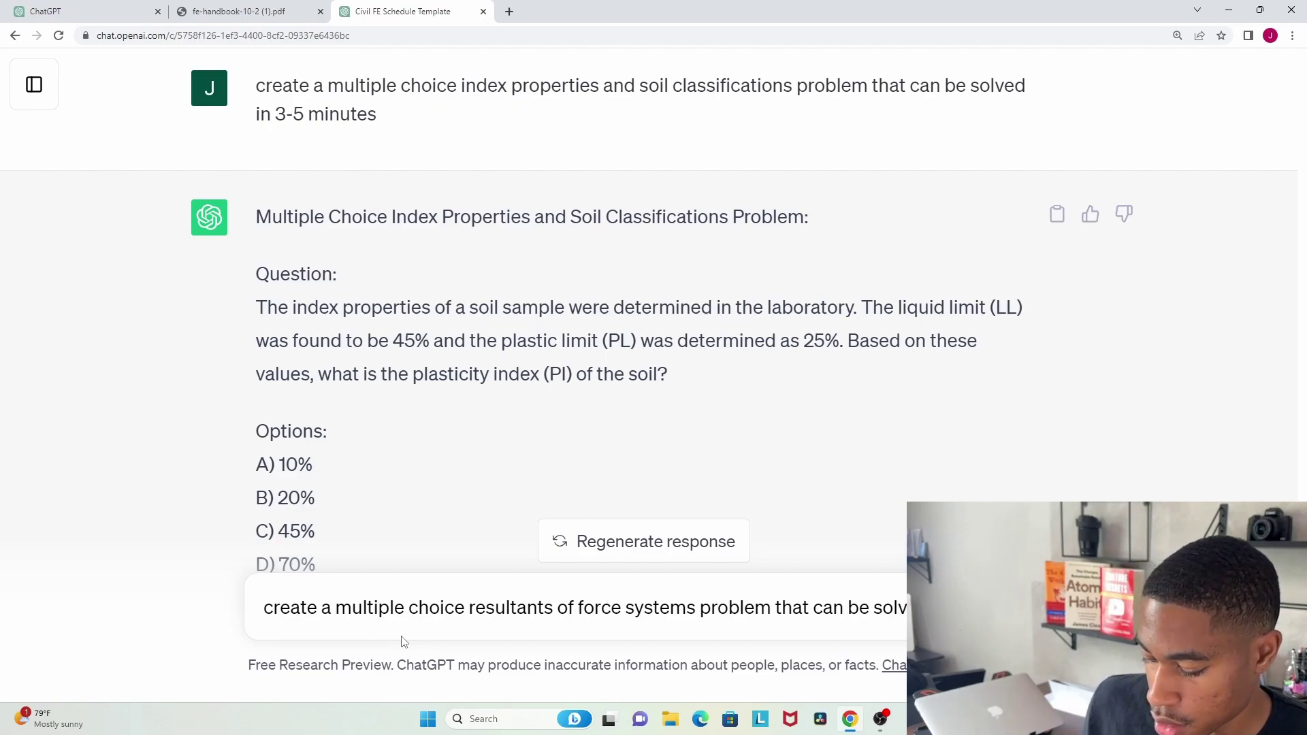
pyautogui.write('ed in 3-5 minutes')
pyautogui.press('Return')
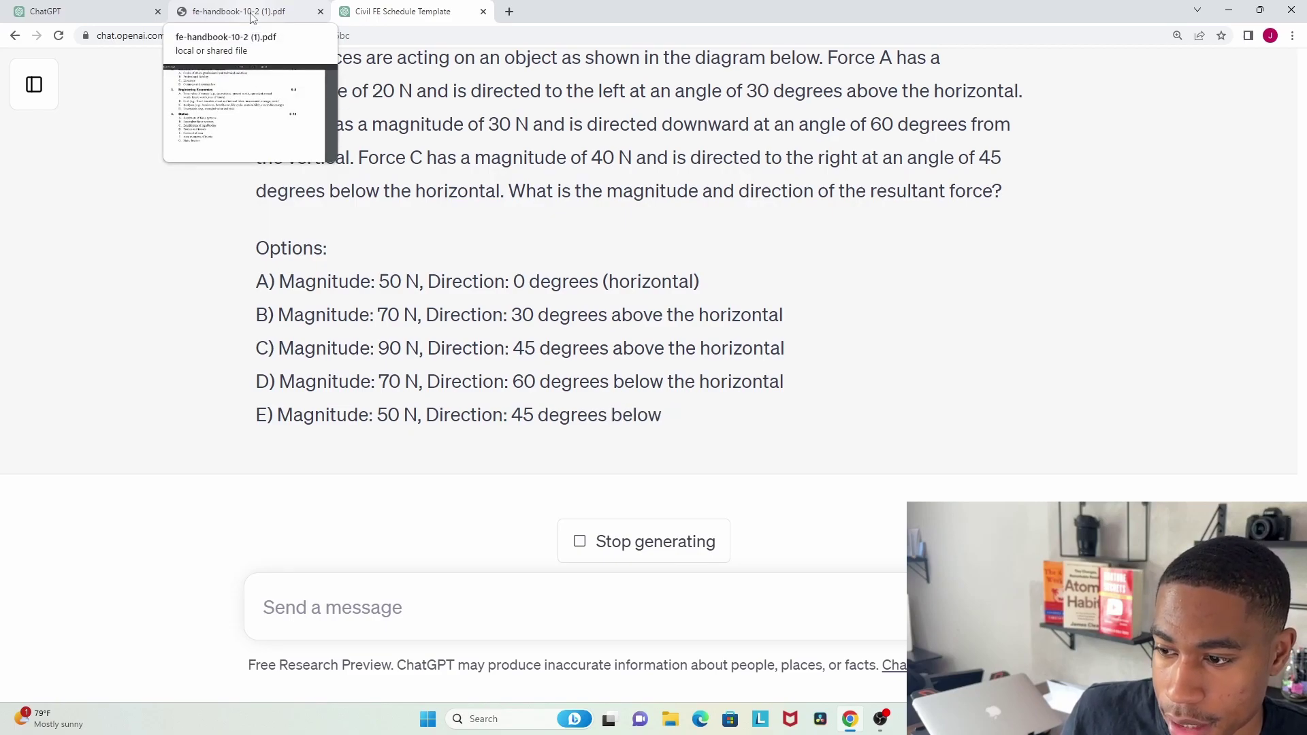
# Step: Scroll the FE handbook's Knowledge list from Statics down to Surveying on page 485
pyautogui.click(283, 21)
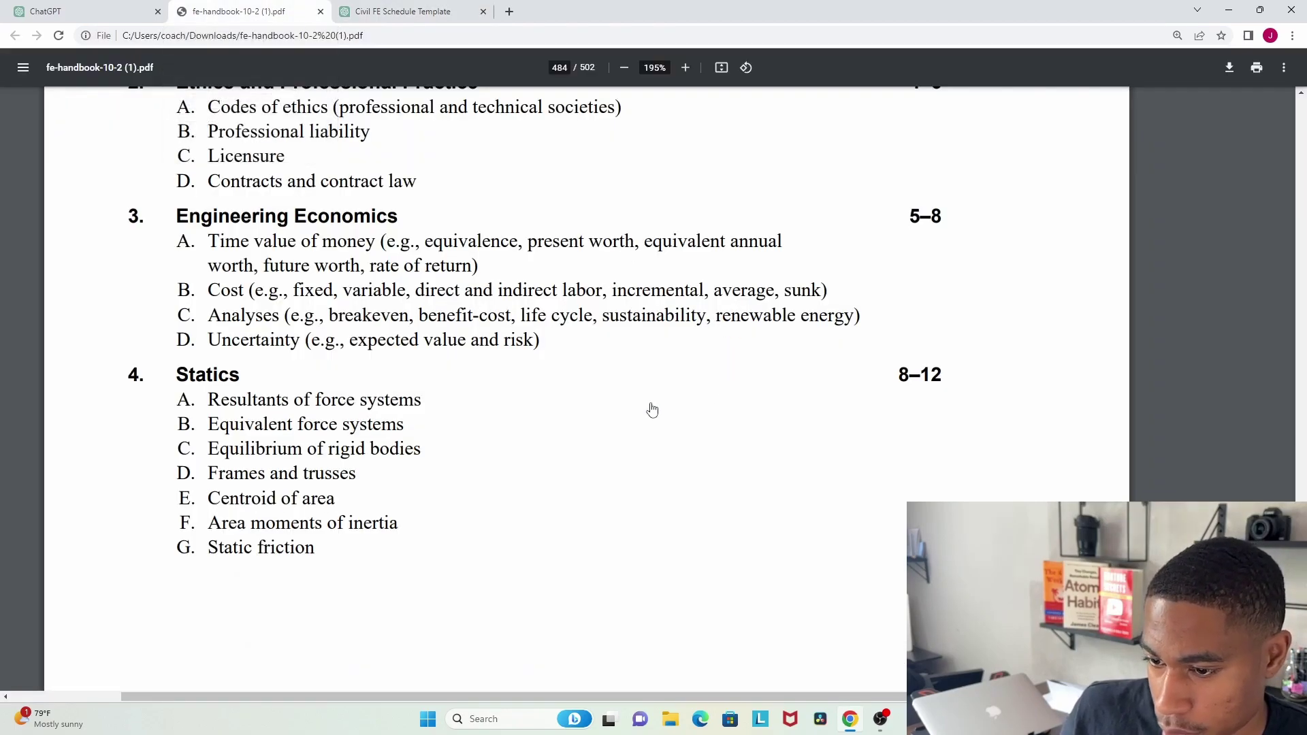
pyautogui.scroll(4, 426, 353)
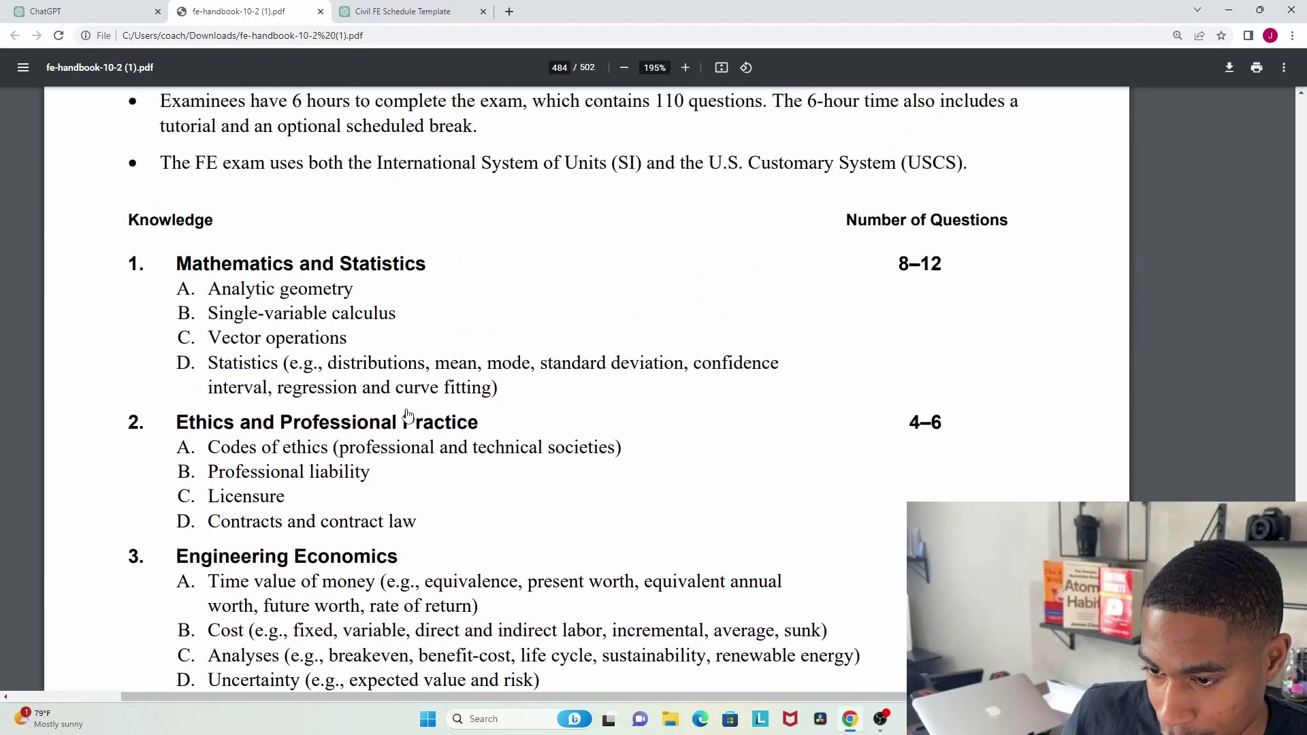
pyautogui.scroll(-3, 407, 414)
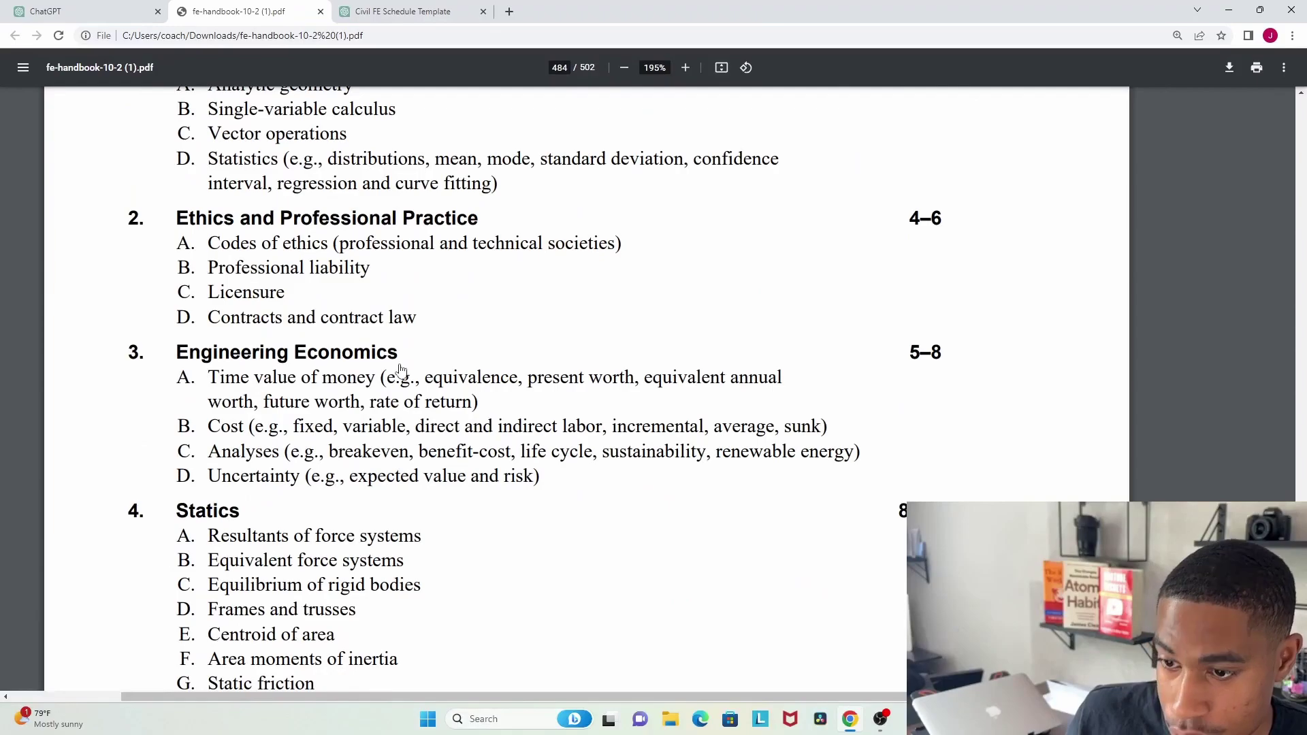
pyautogui.scroll(-3, 419, 378)
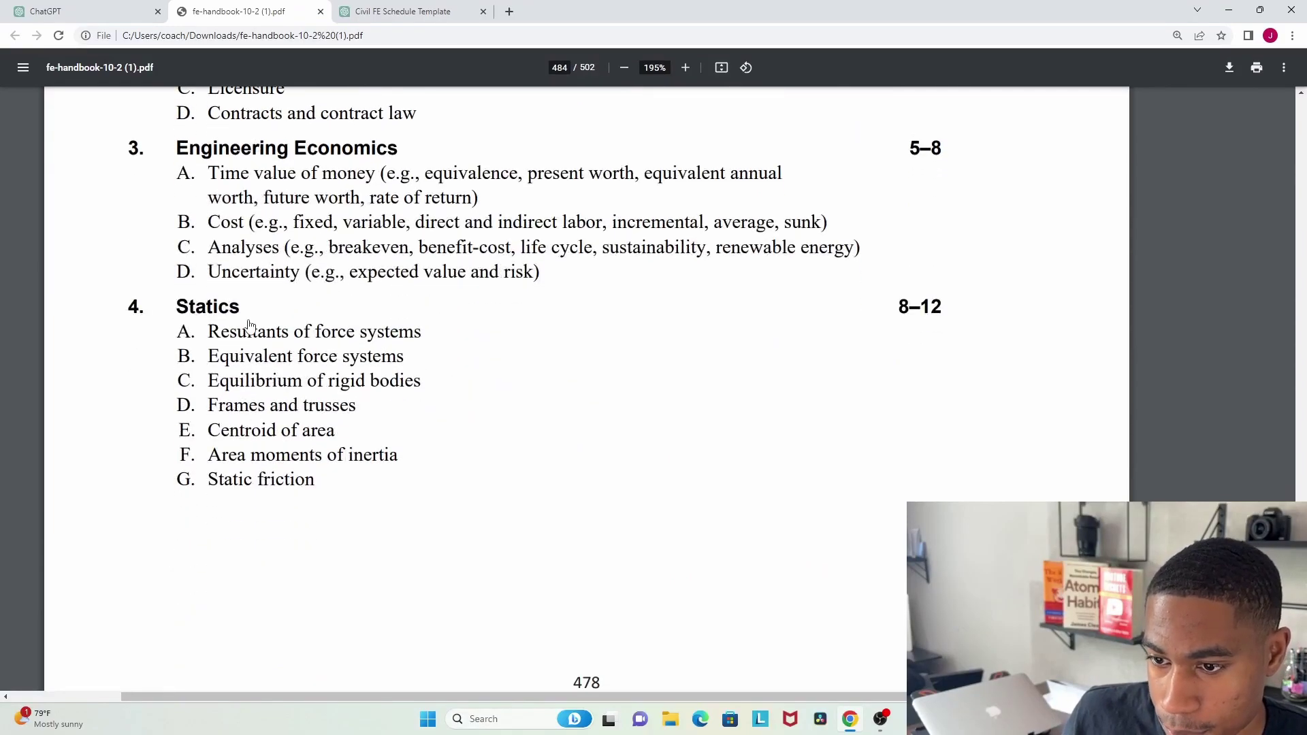
pyautogui.scroll(-2, 257, 324)
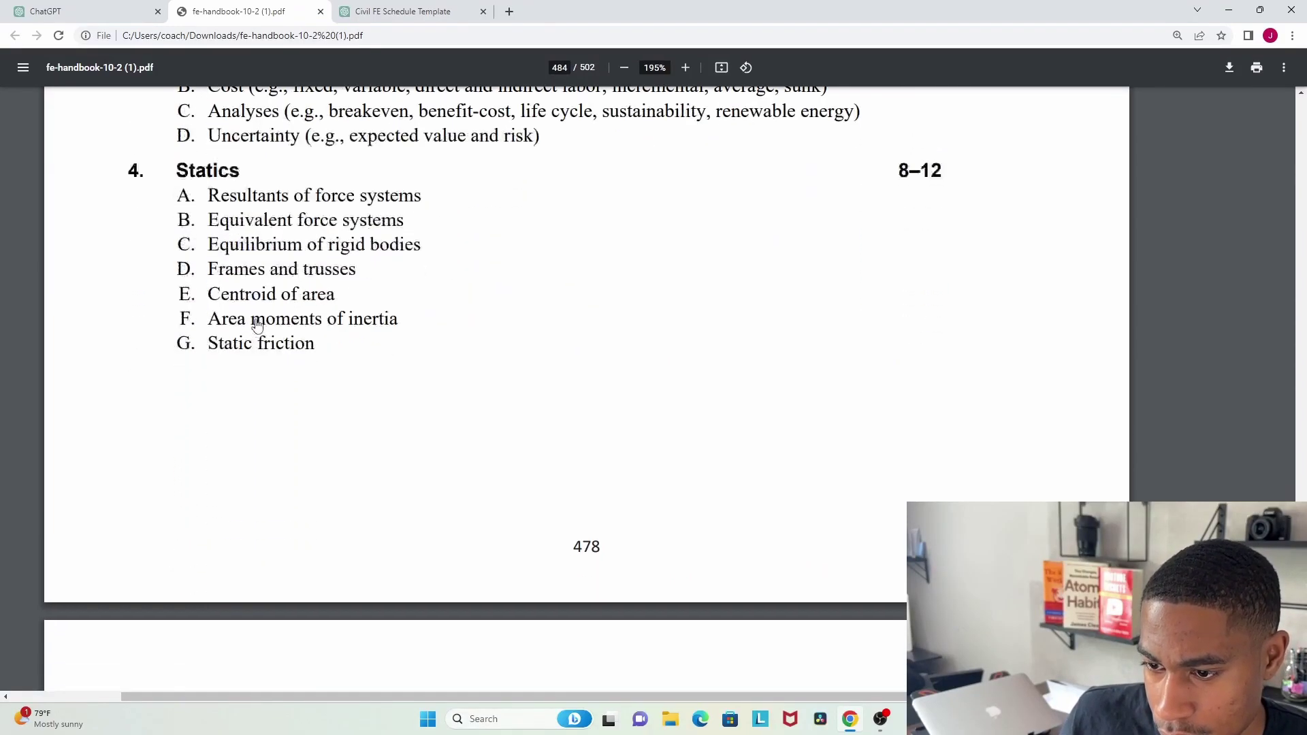
pyautogui.scroll(-1, 230, 240)
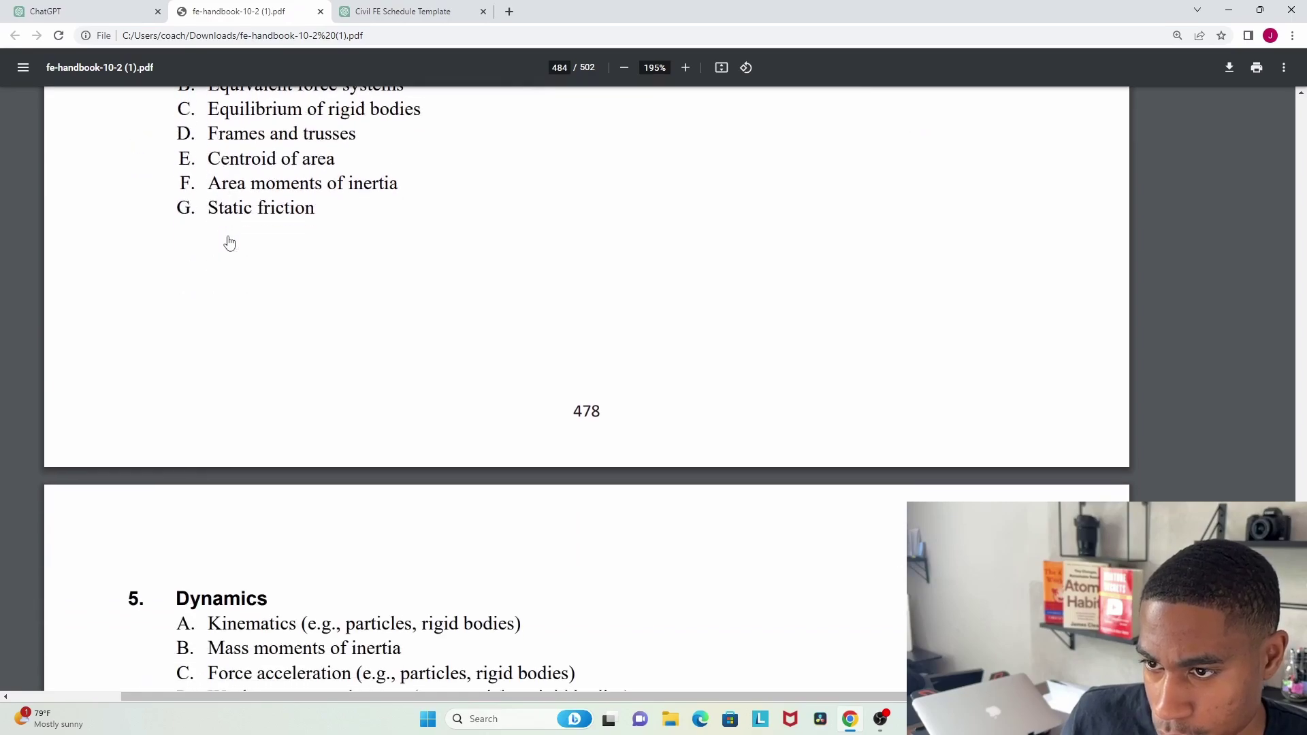
pyautogui.scroll(1, 228, 242)
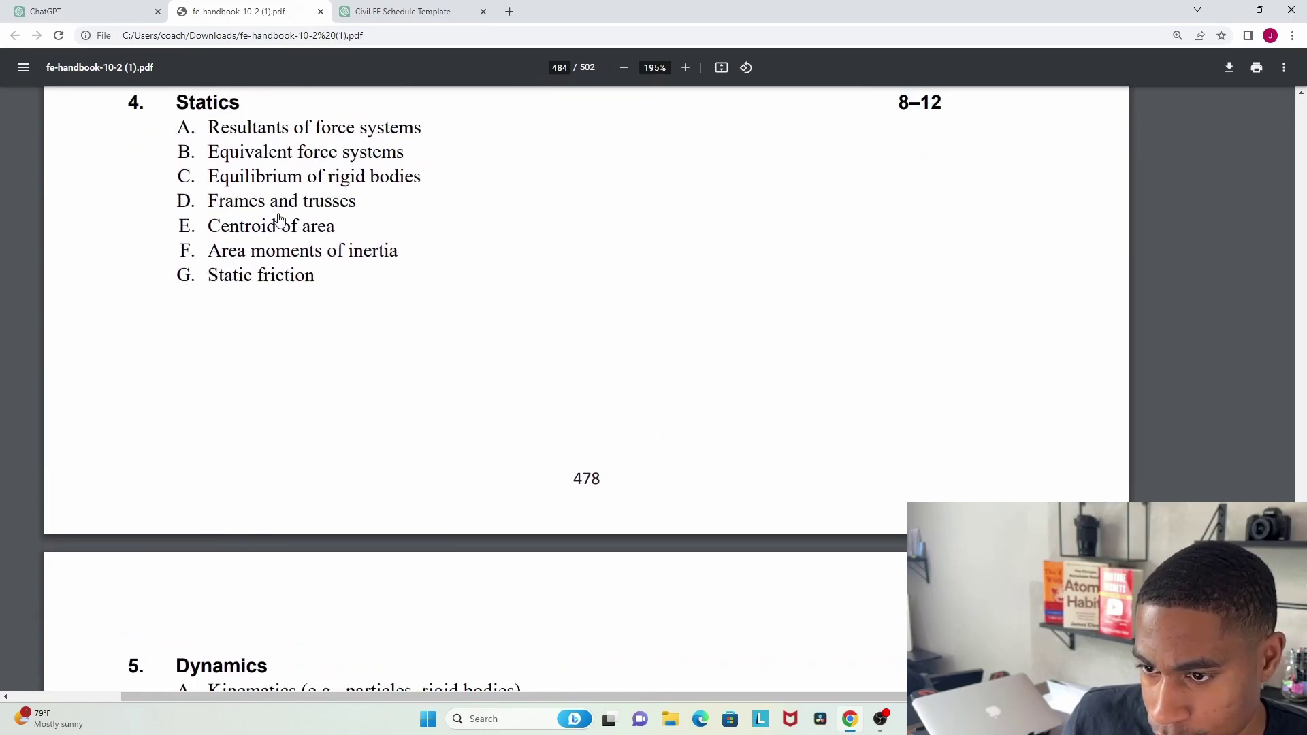
pyautogui.scroll(-7, 278, 225)
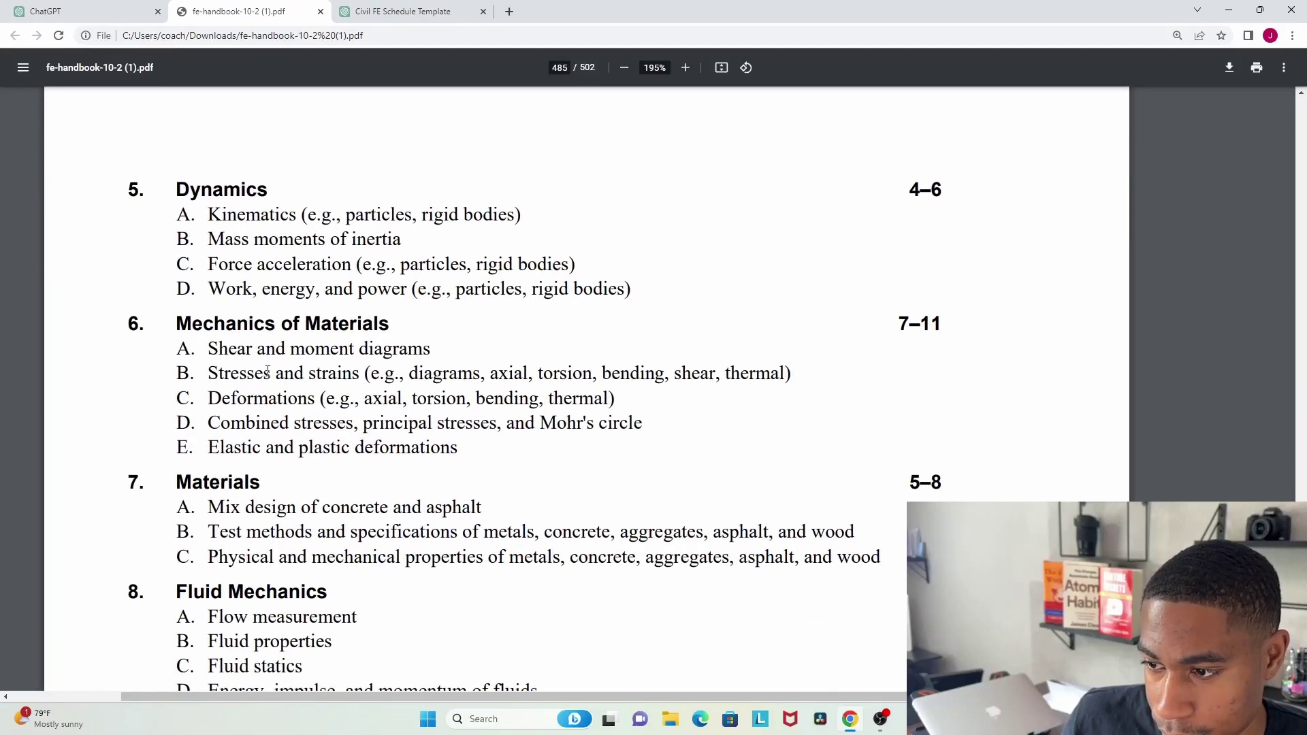
pyautogui.scroll(-3, 310, 348)
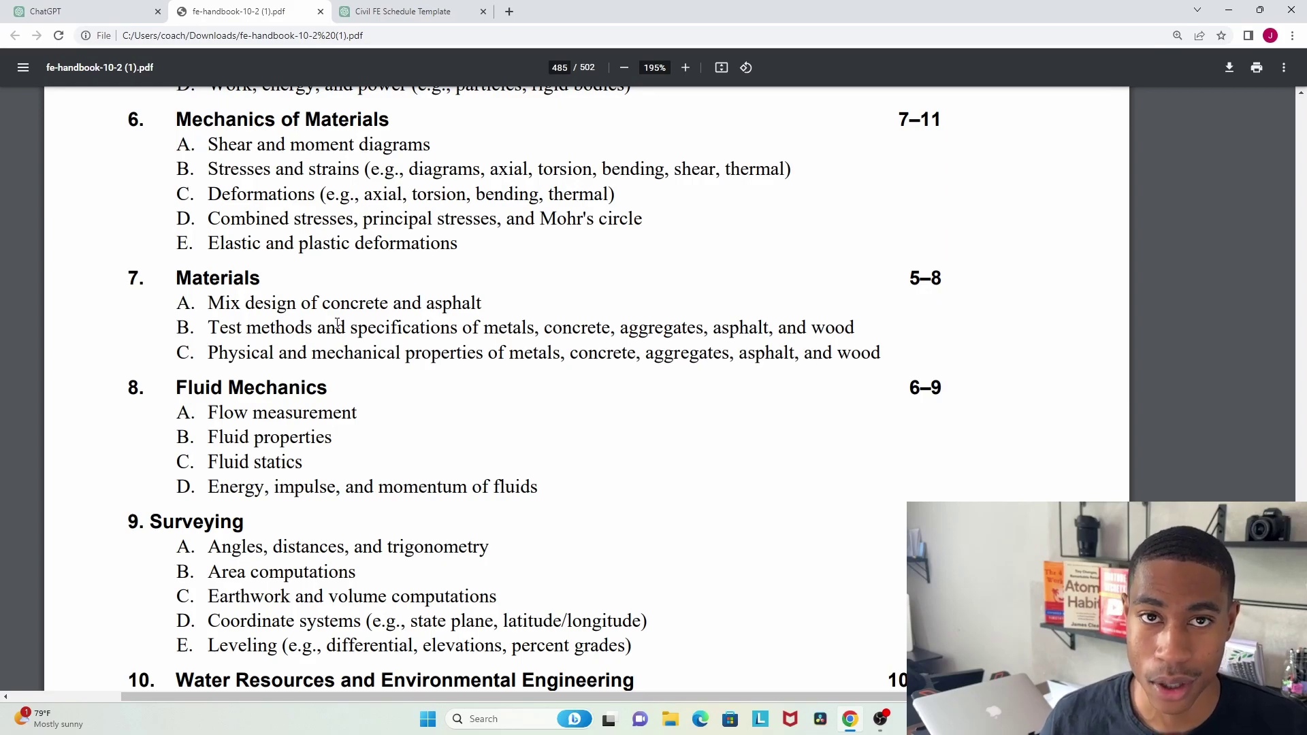
pyautogui.scroll(-20, 455, 151)
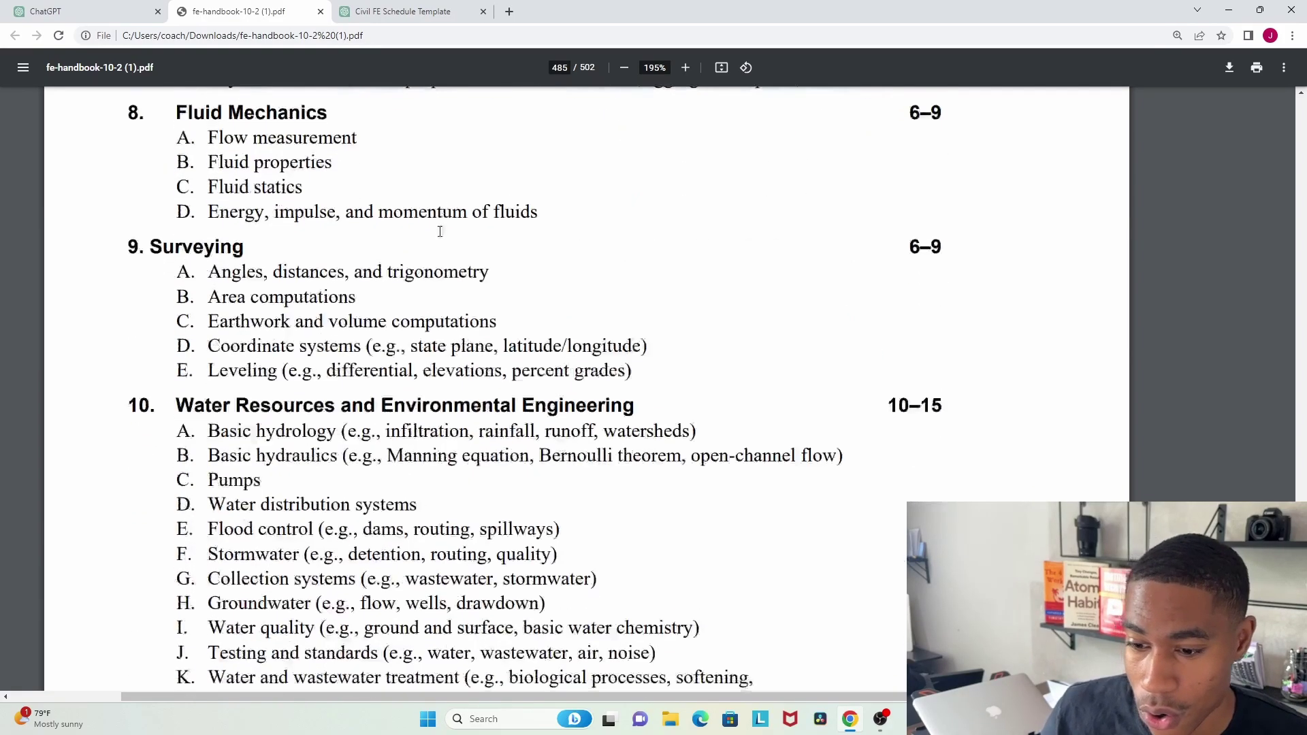
pyautogui.scroll(-3, 417, 261)
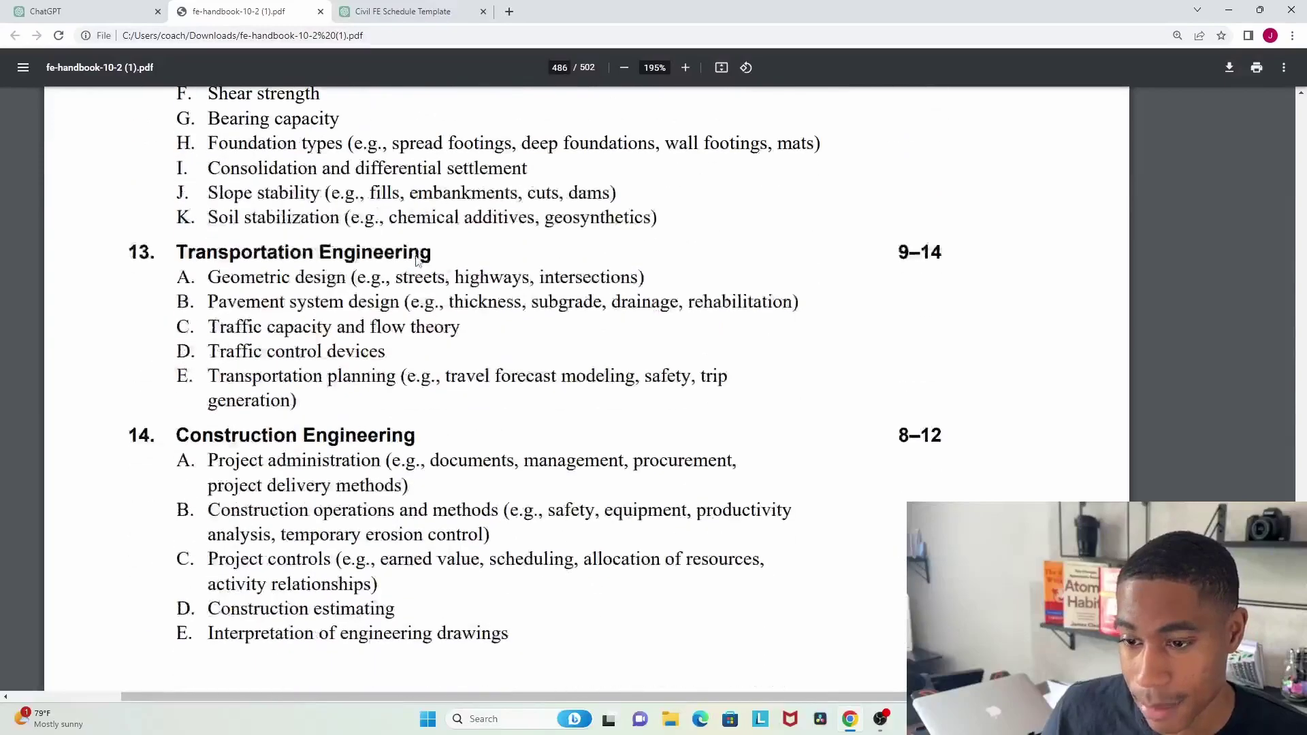
pyautogui.scroll(-1, 401, 255)
pyautogui.scroll(-6, 397, 254)
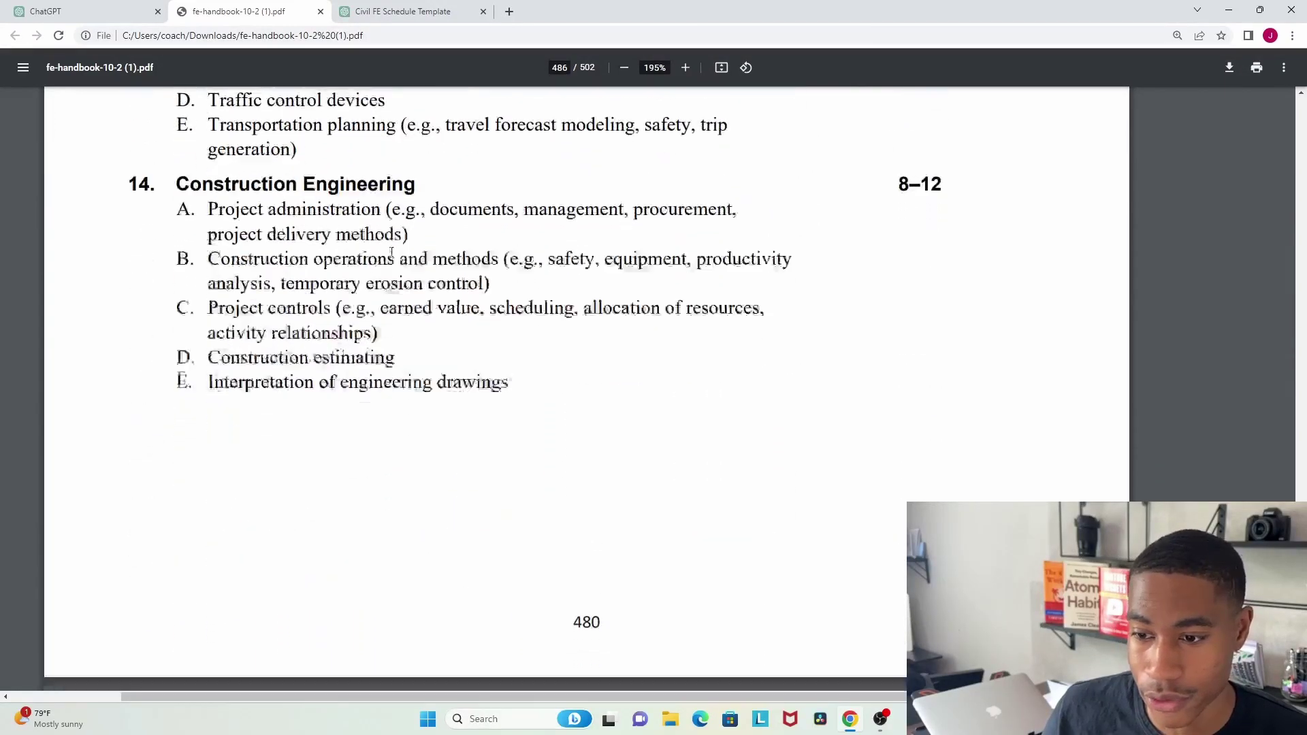
pyautogui.scroll(6, 388, 251)
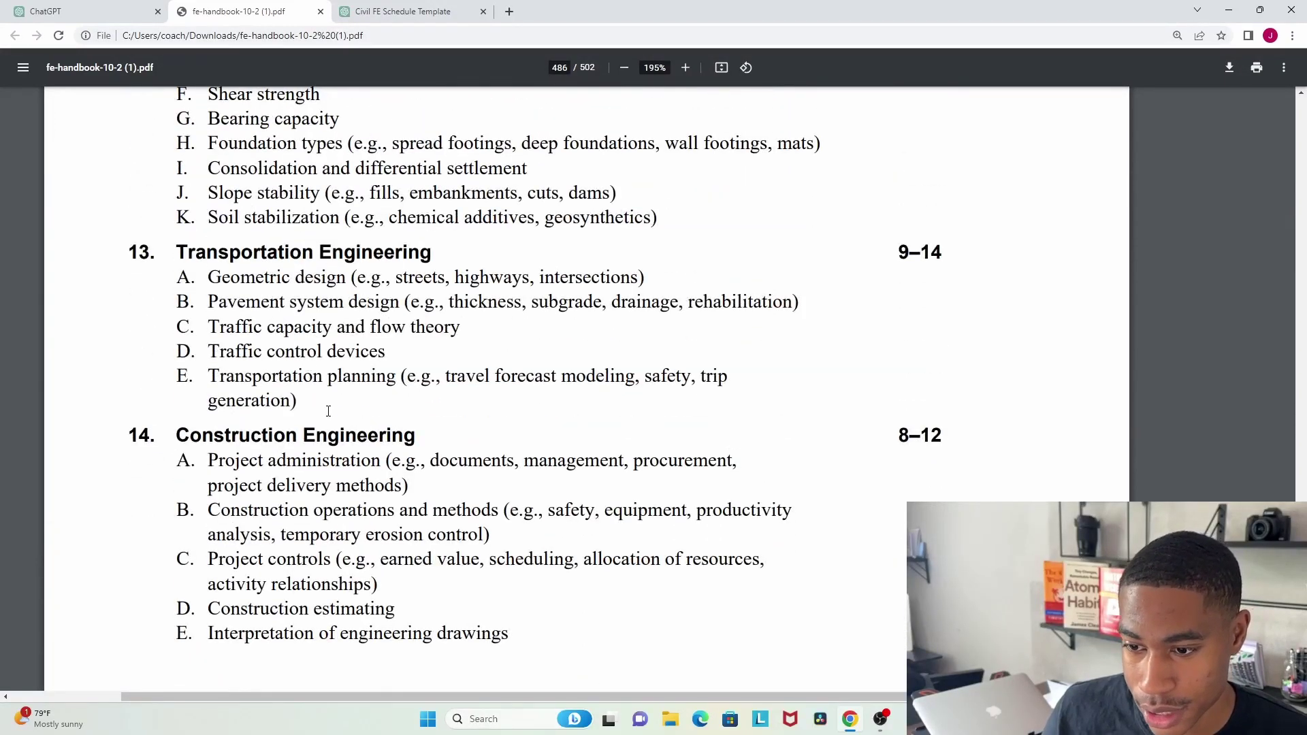
pyautogui.scroll(5, 313, 388)
pyautogui.scroll(18, 324, 388)
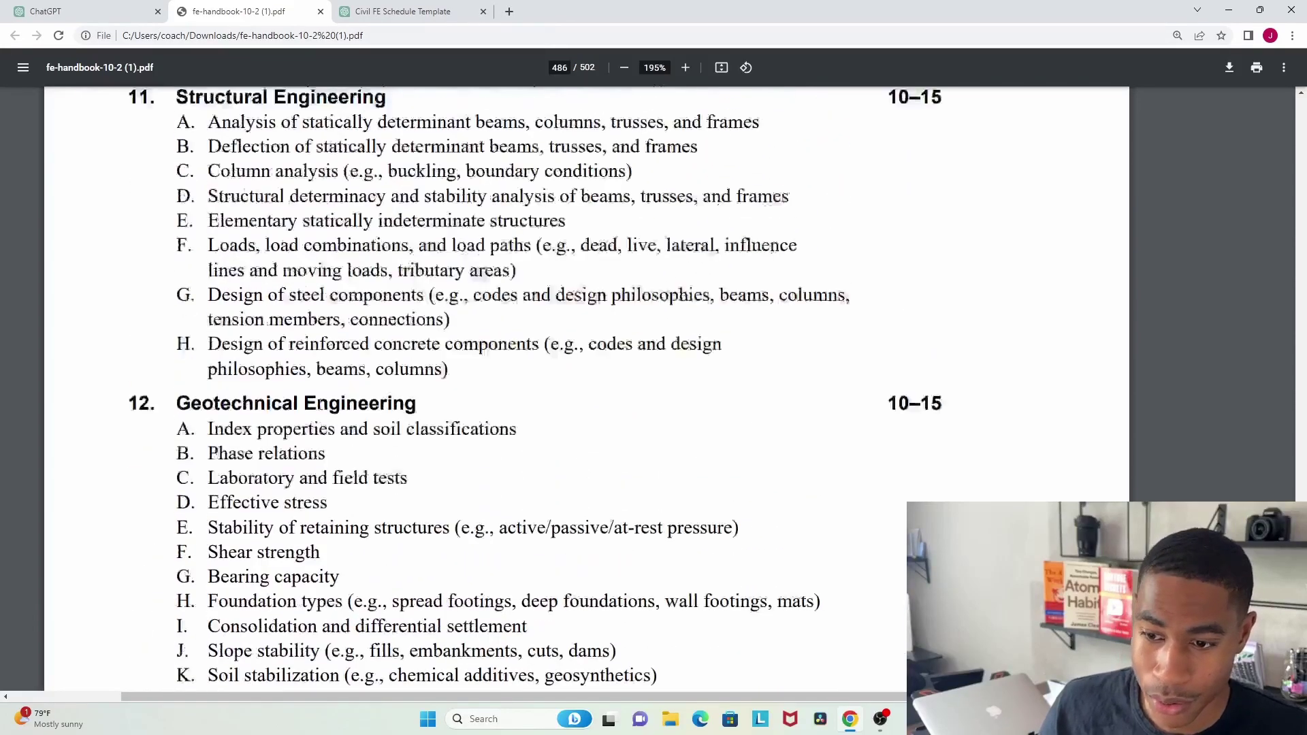
pyautogui.scroll(10, 341, 371)
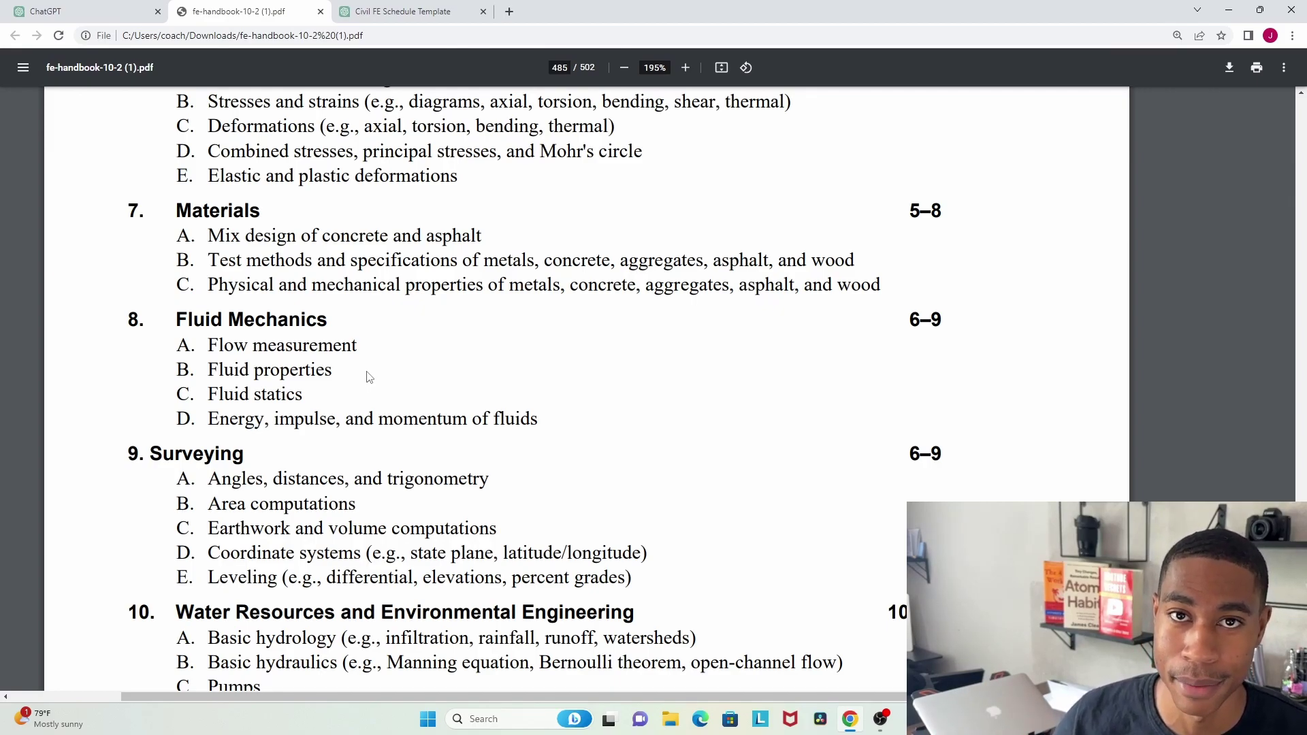
# Step: Scroll the chat to read answer C) 90 N at 45 degrees above horizontal and its explanation
pyautogui.click(408, 12)
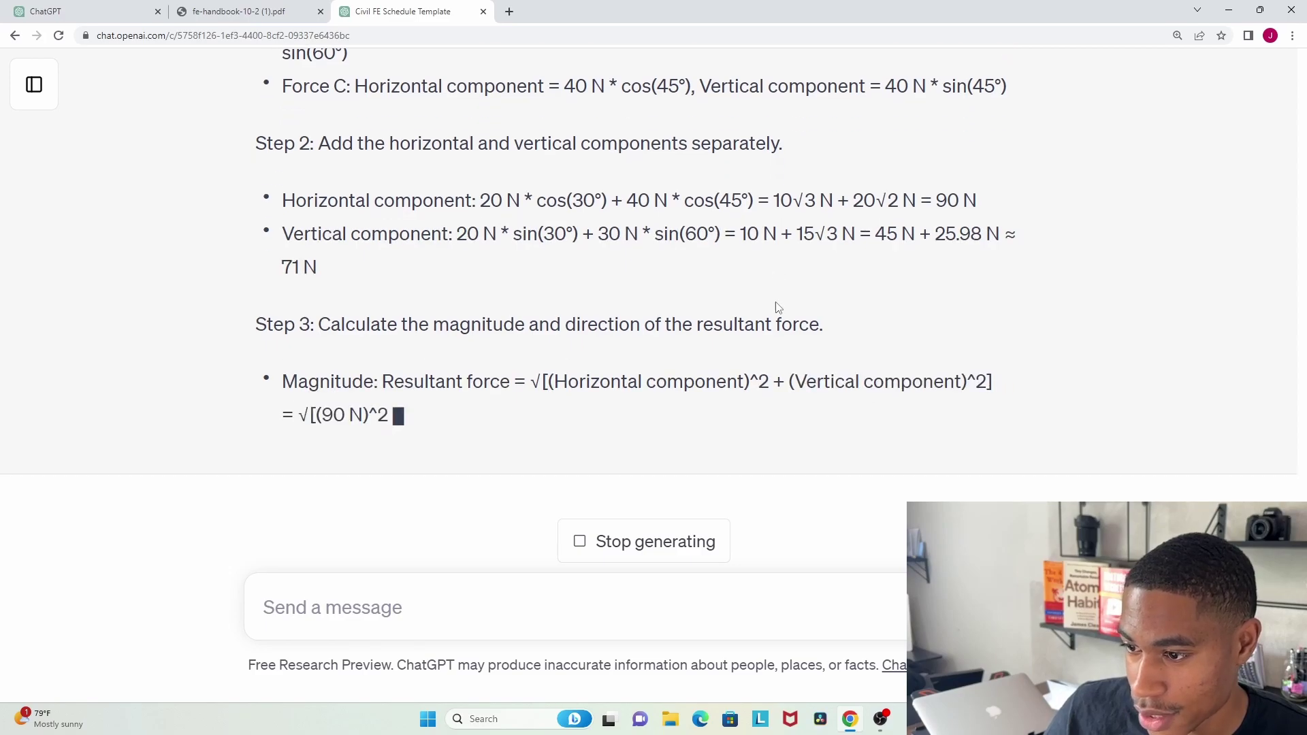
pyautogui.scroll(3, 778, 307)
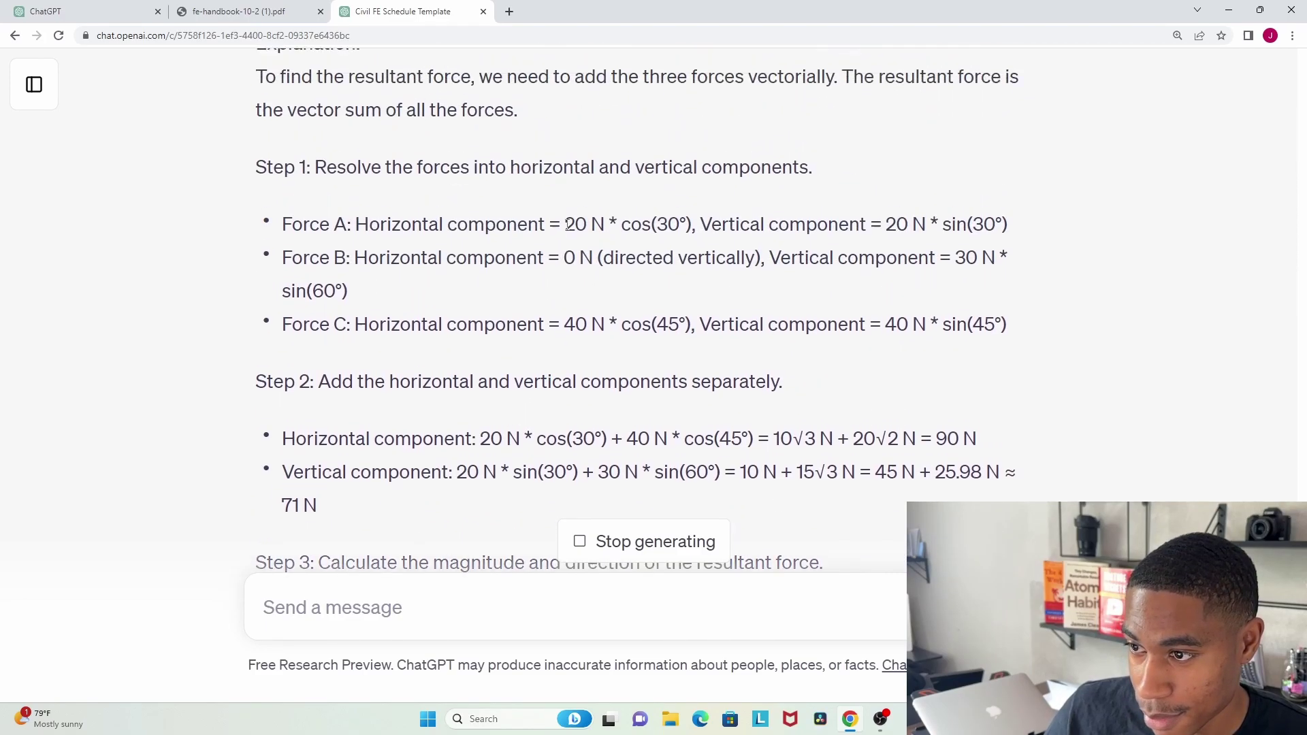
pyautogui.scroll(2, 576, 235)
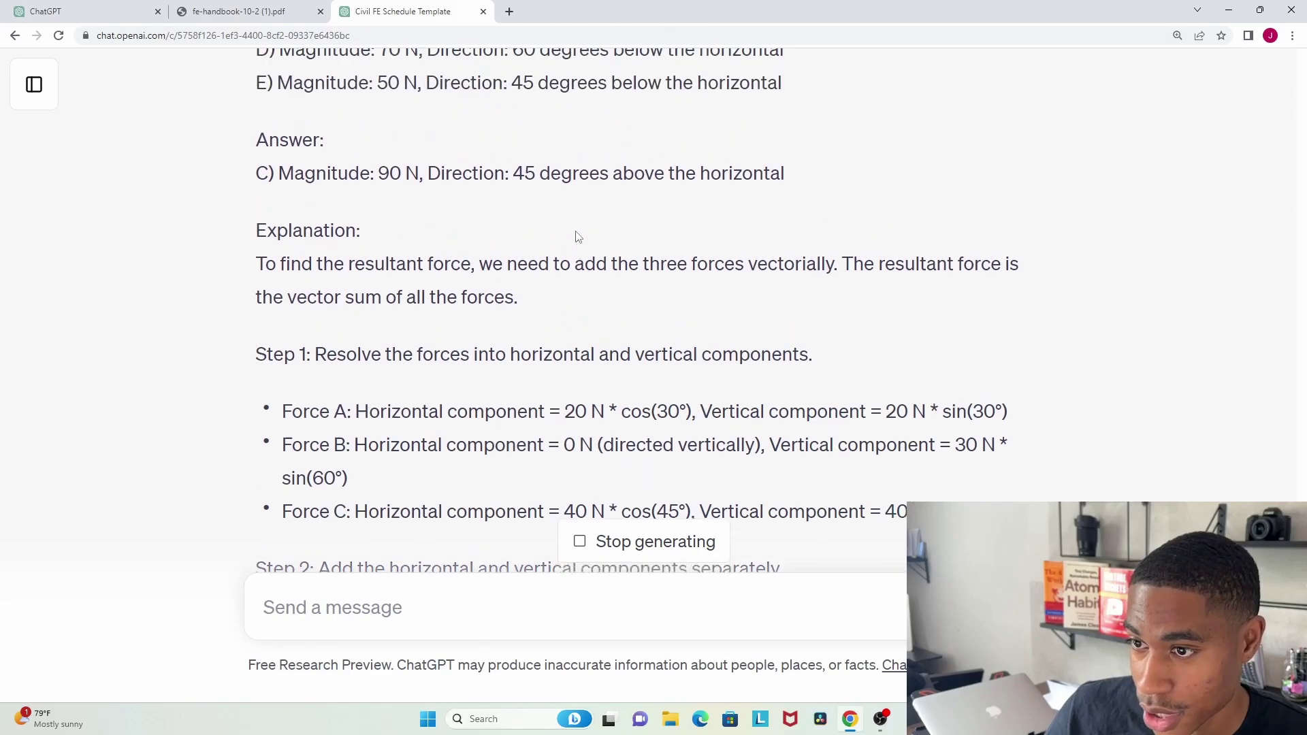
pyautogui.scroll(-2, 576, 236)
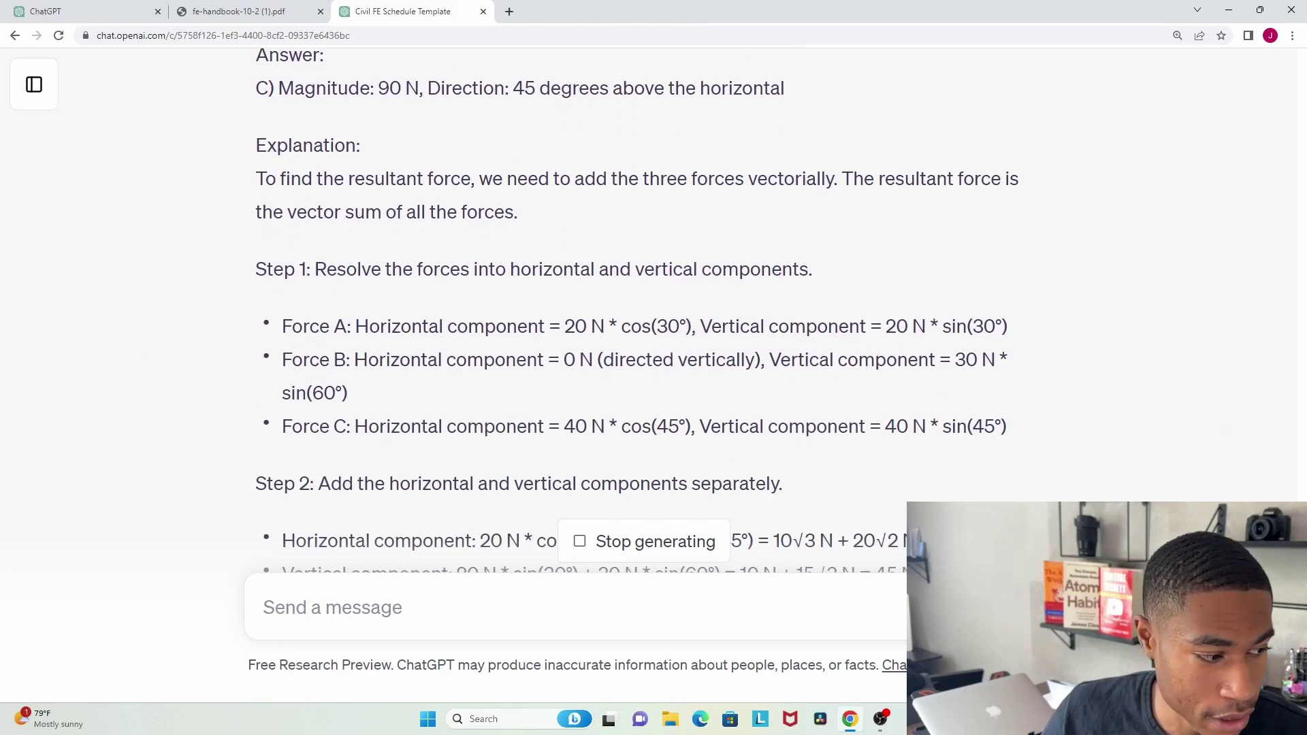